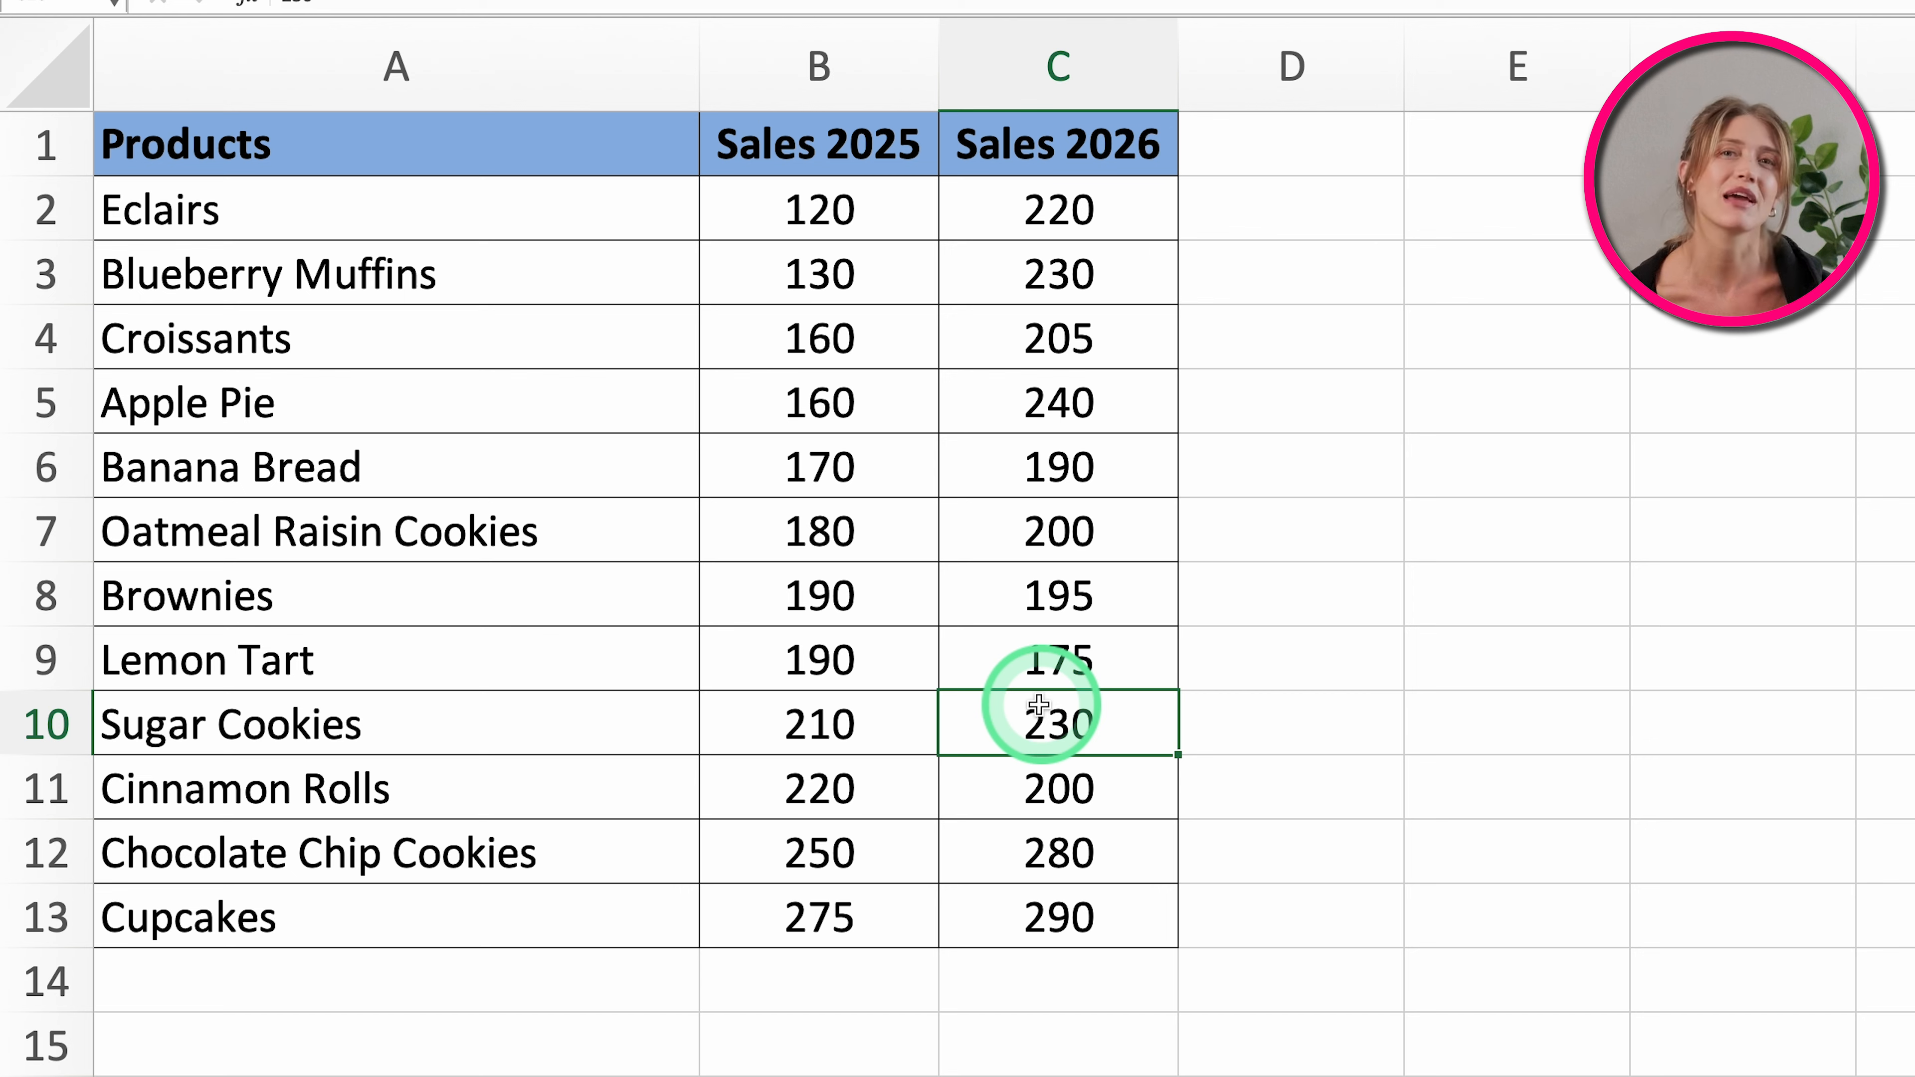
Step: Examine the product names in column A and the Sales 2025 and Sales 2026 columns down to row 13
{"action": "left_click", "coordinate": [539, 138]}
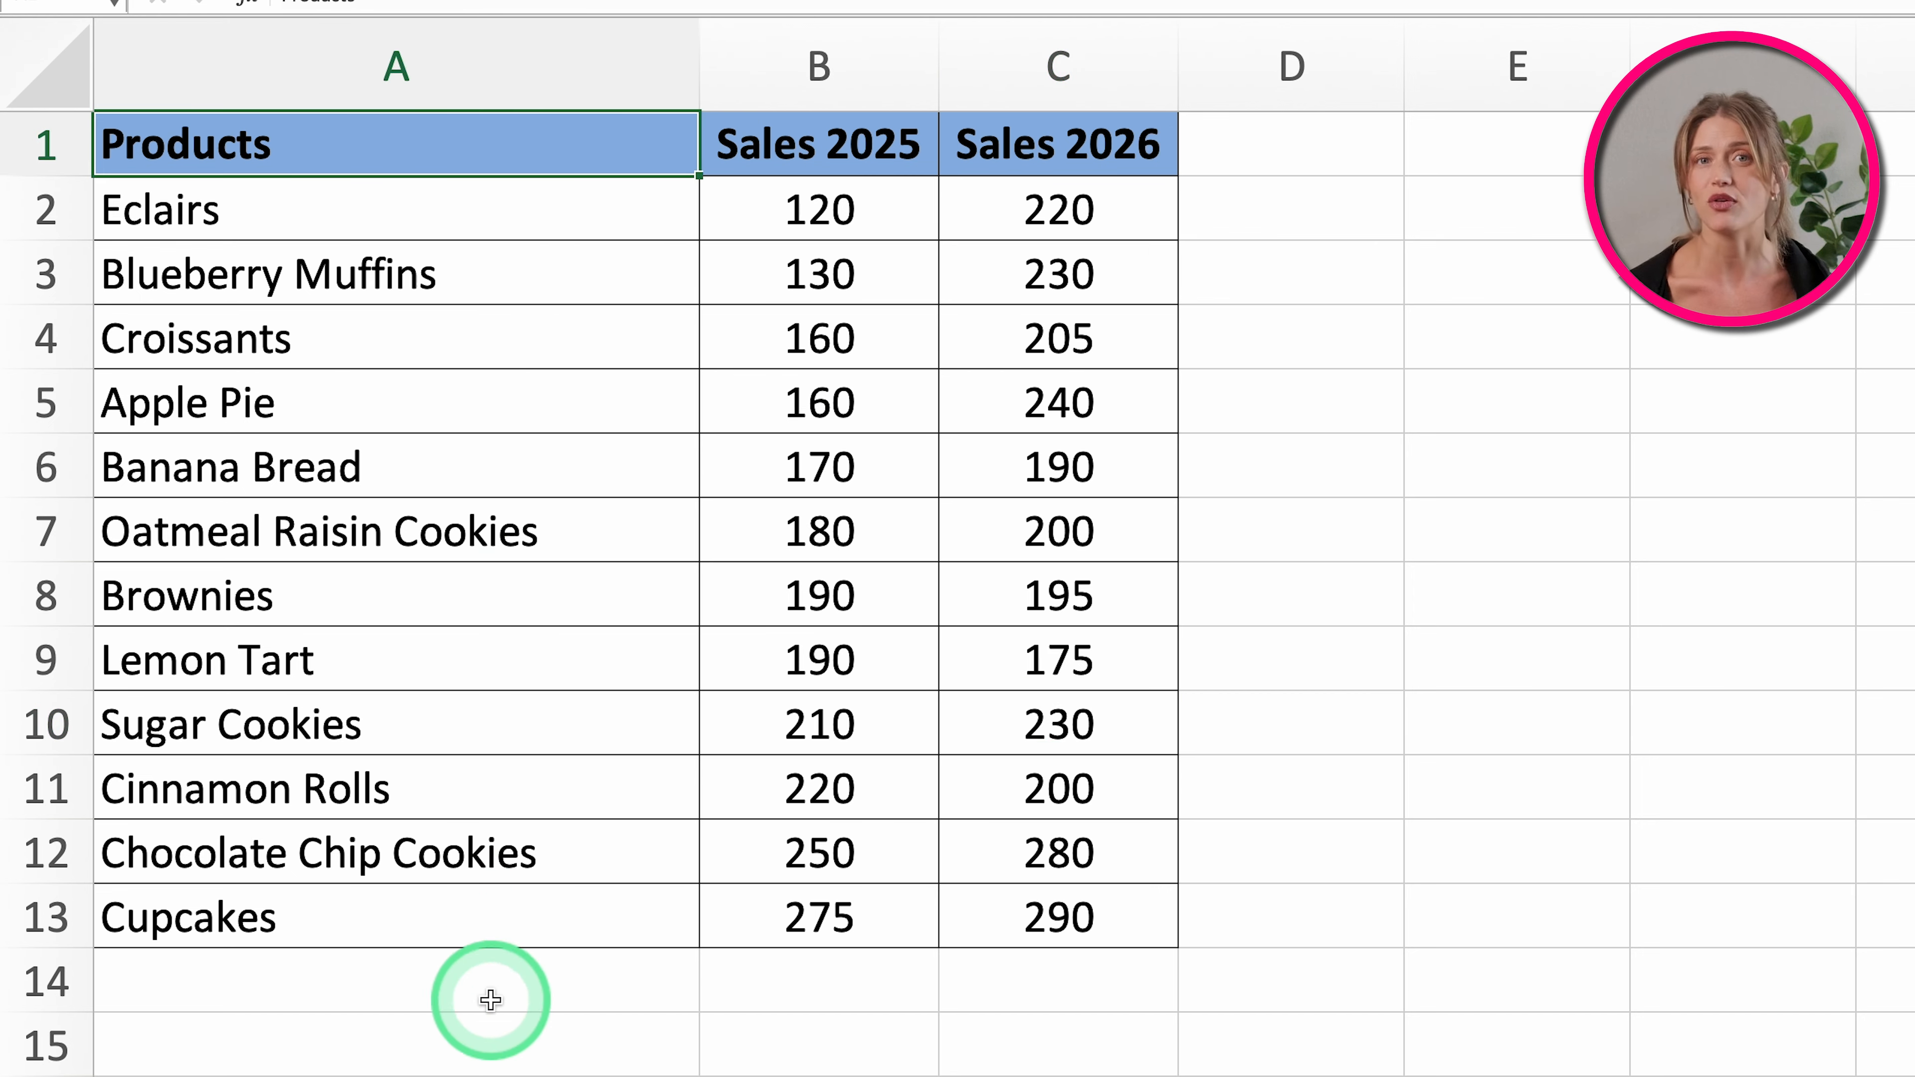
{"action": "left_click", "coordinate": [500, 924], "text": "shift"}
{"action": "left_click", "coordinate": [830, 921], "text": "shift"}
{"action": "left_click", "coordinate": [818, 129]}
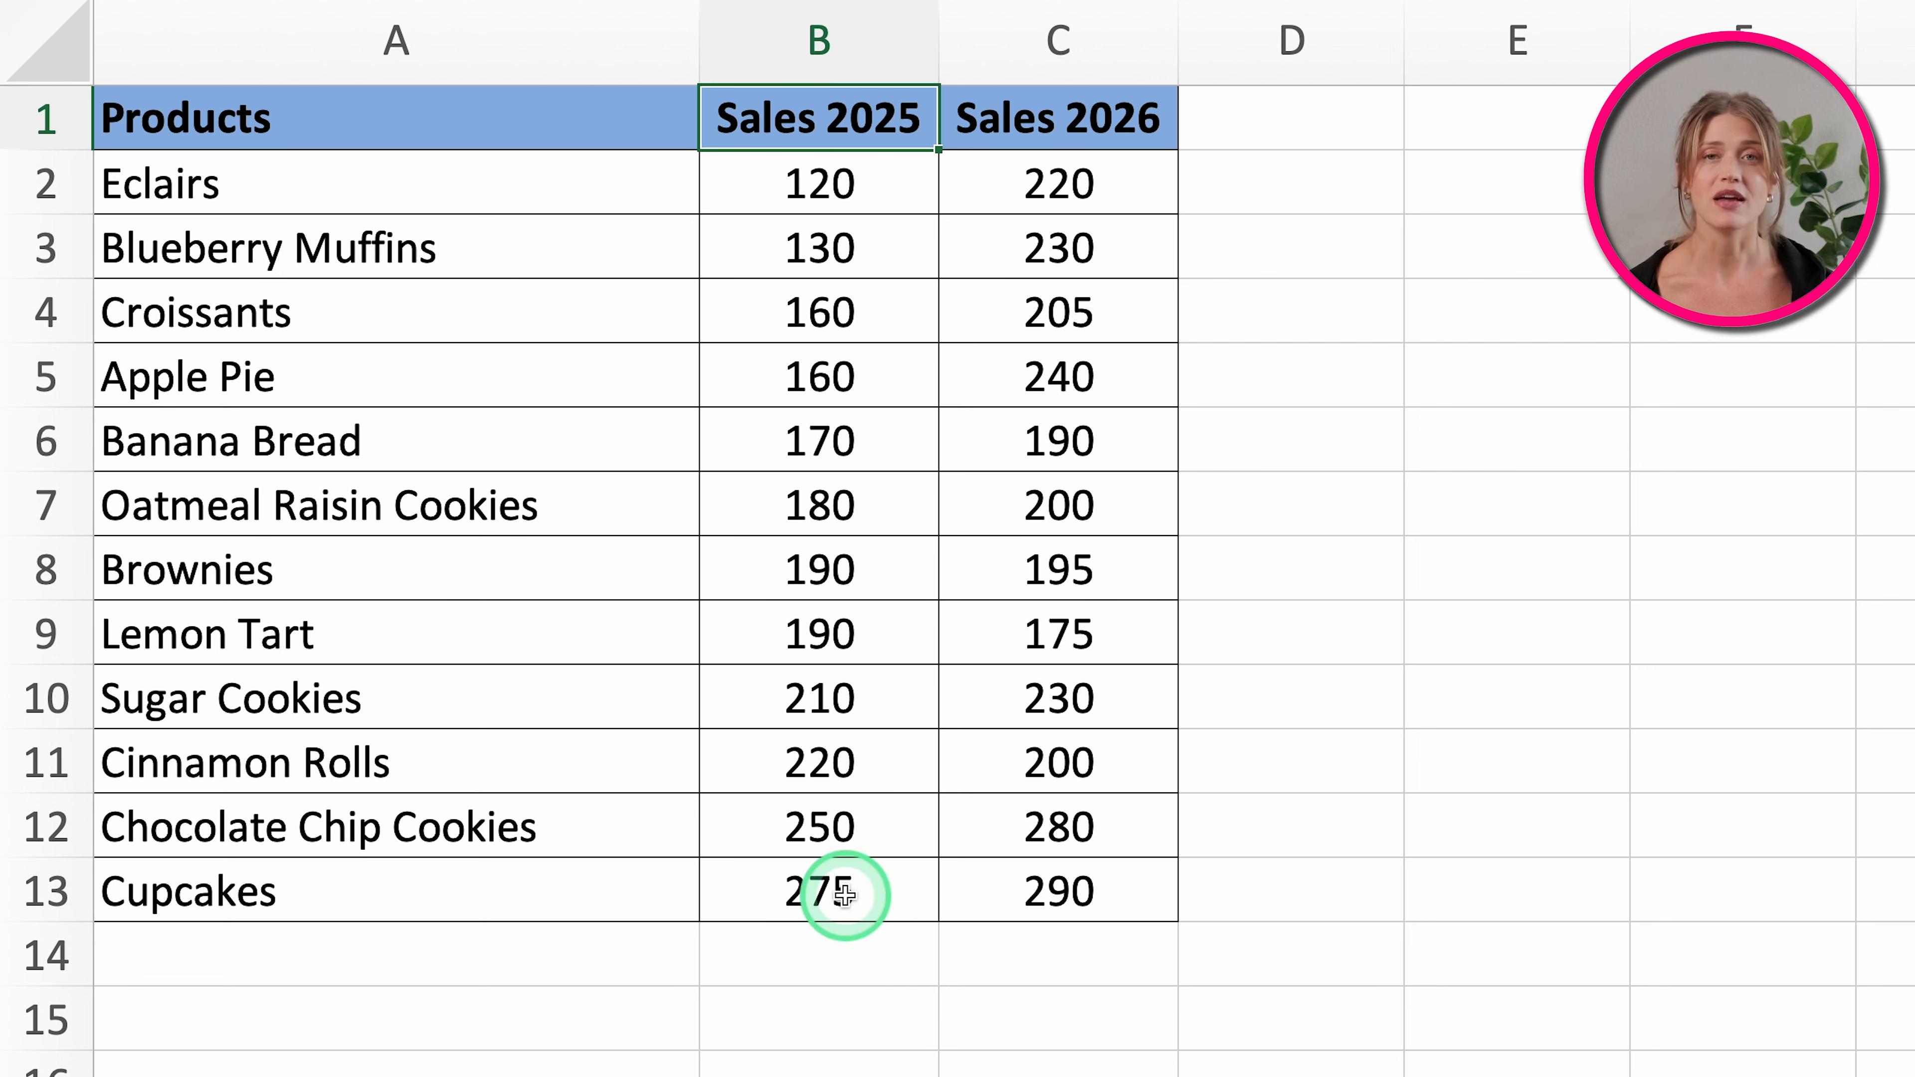
{"action": "left_click", "coordinate": [846, 896], "text": "shift"}
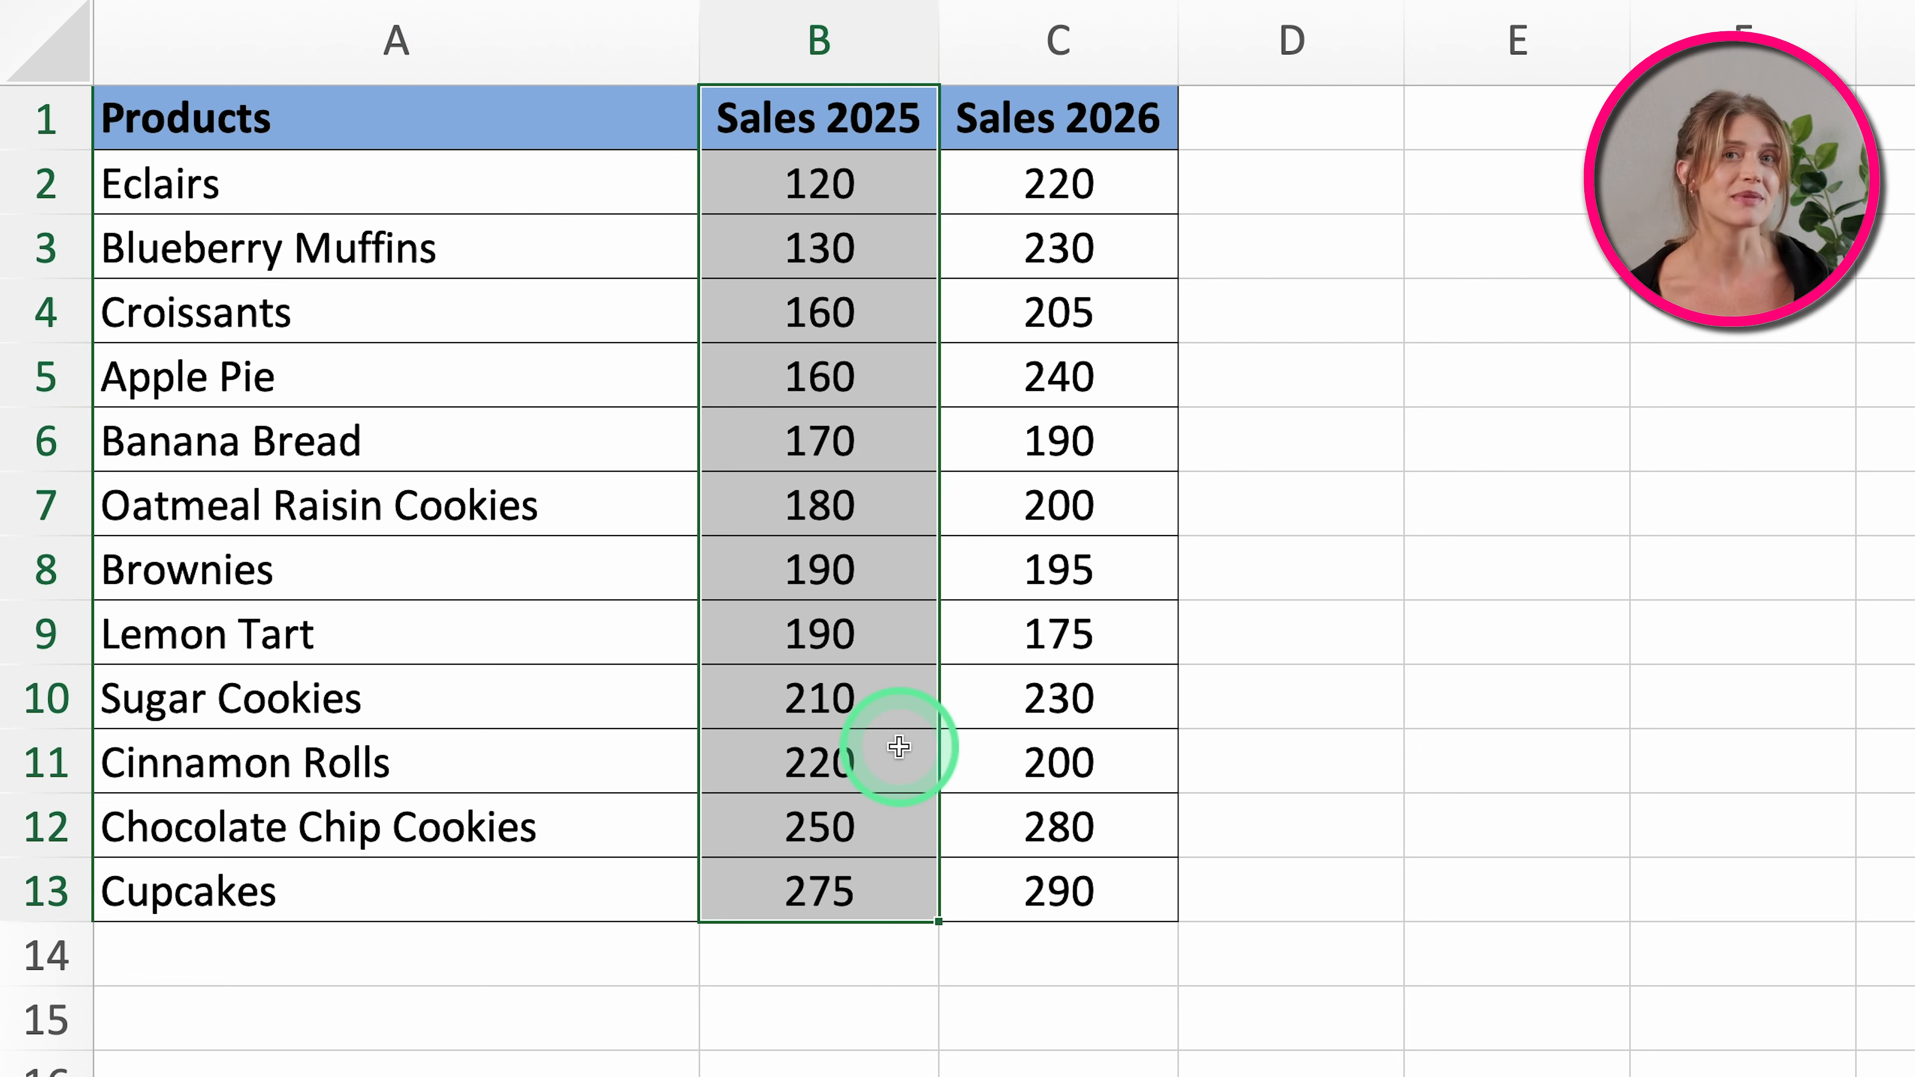
{"action": "left_click", "coordinate": [376, 165]}
{"action": "left_click", "coordinate": [330, 245]}
{"action": "left_click", "coordinate": [323, 319]}
{"action": "left_click", "coordinate": [347, 419]}
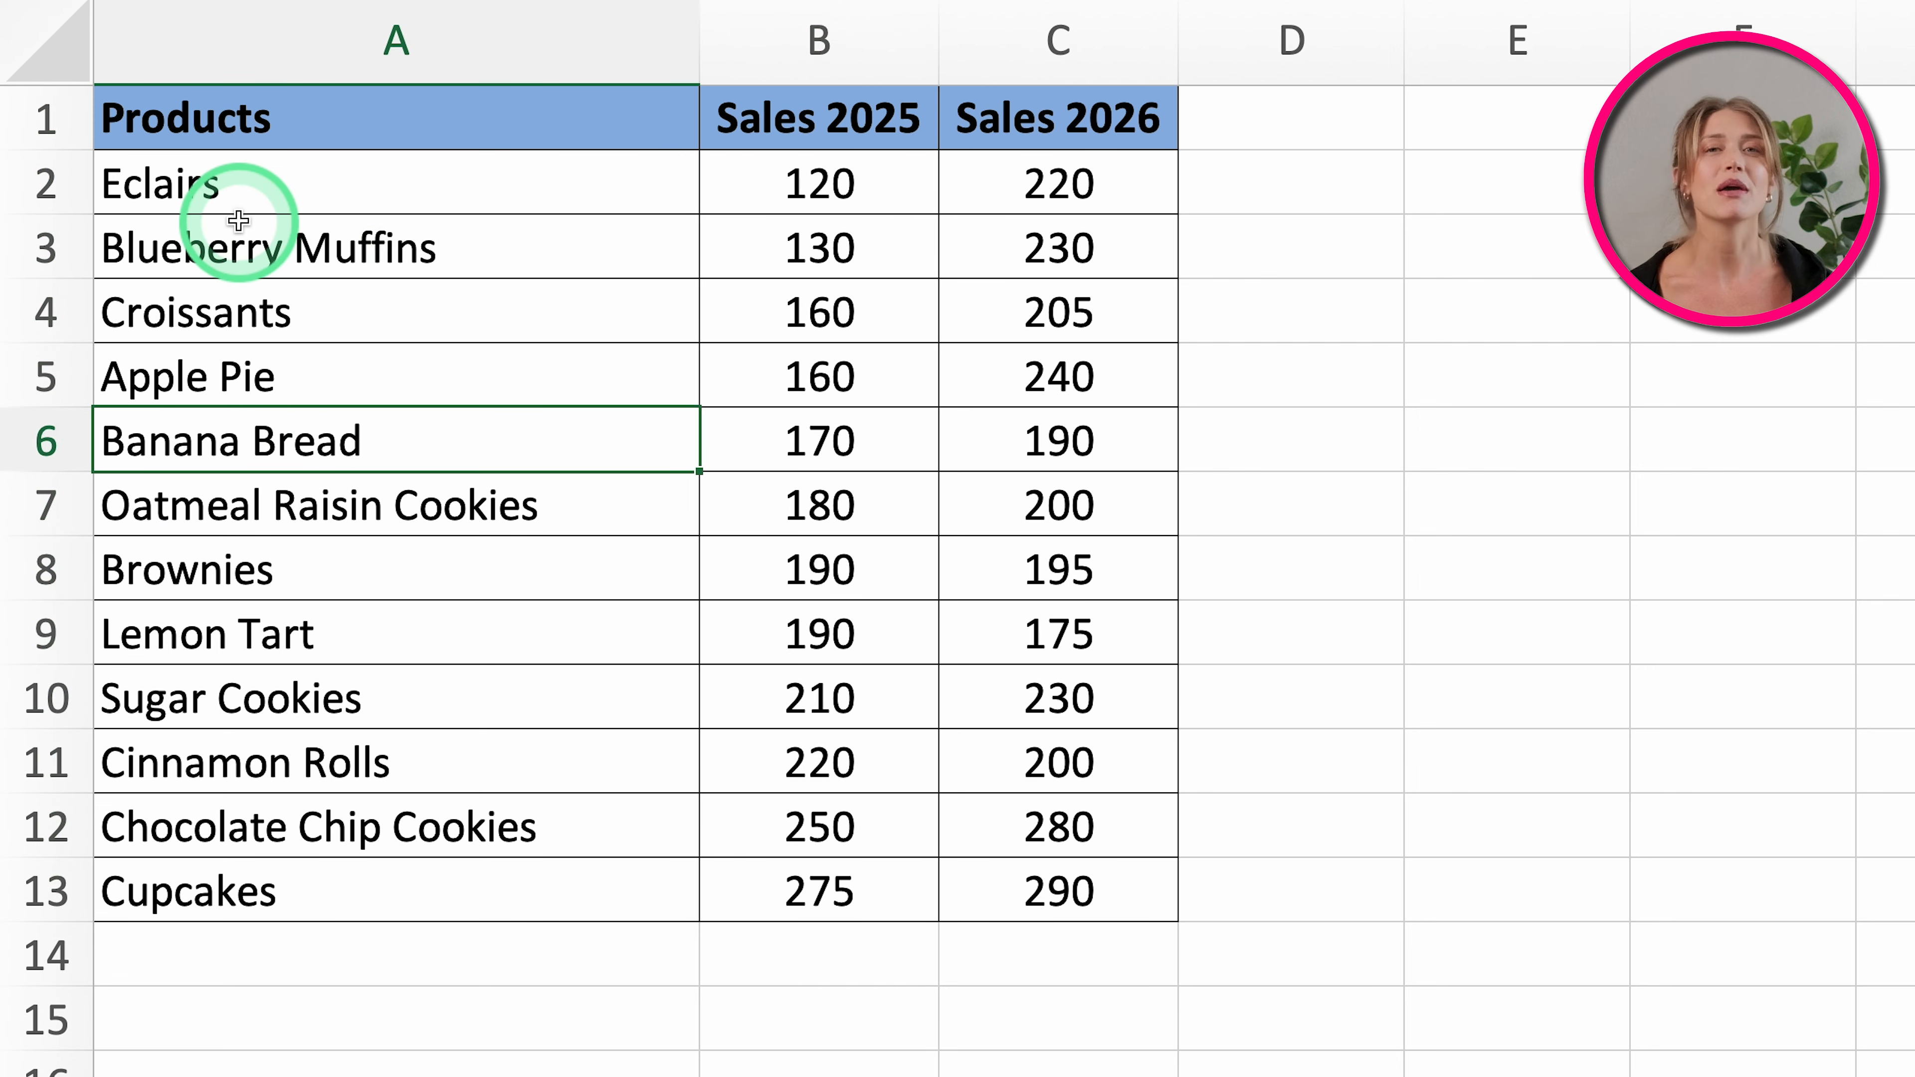
{"action": "left_click_drag", "start_coordinate": [819, 118], "coordinate": [819, 890]}
{"action": "left_click", "coordinate": [1055, 147]}
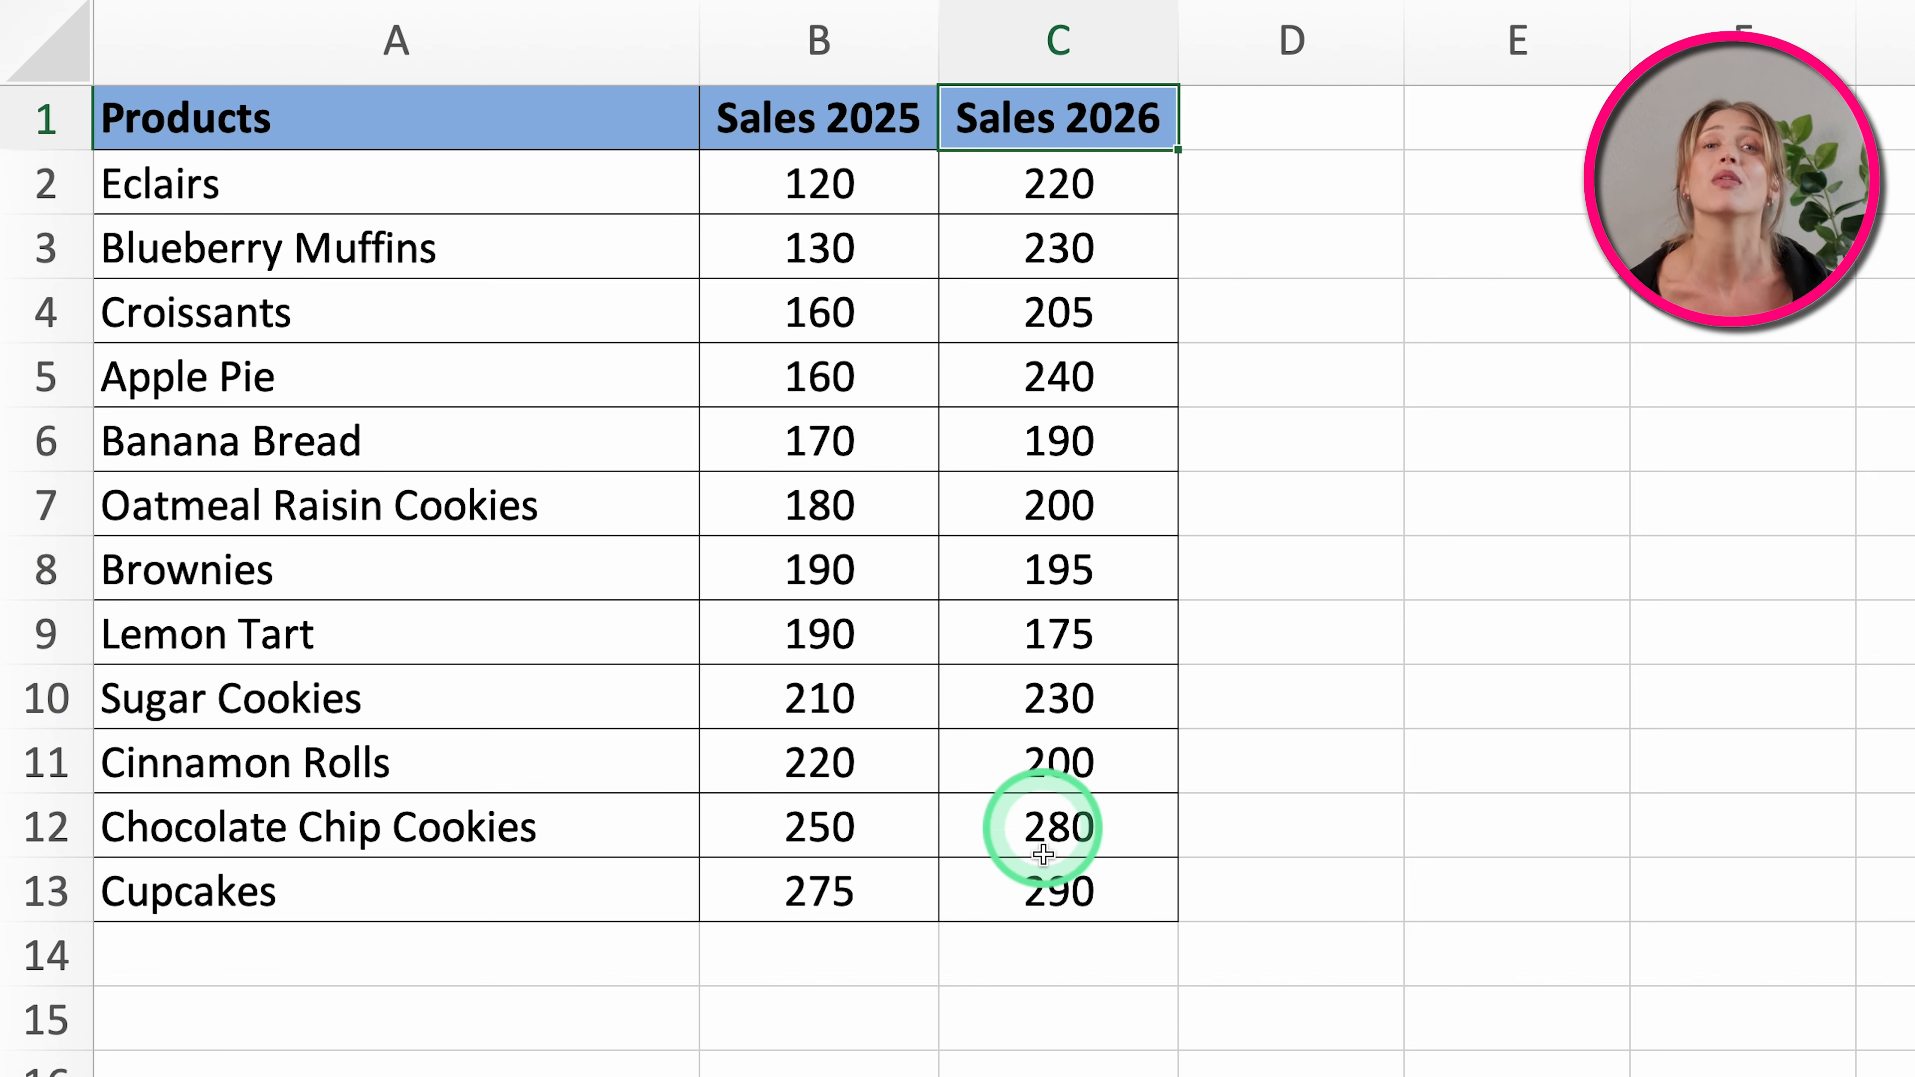
{"action": "left_click", "coordinate": [1043, 884], "text": "shift"}
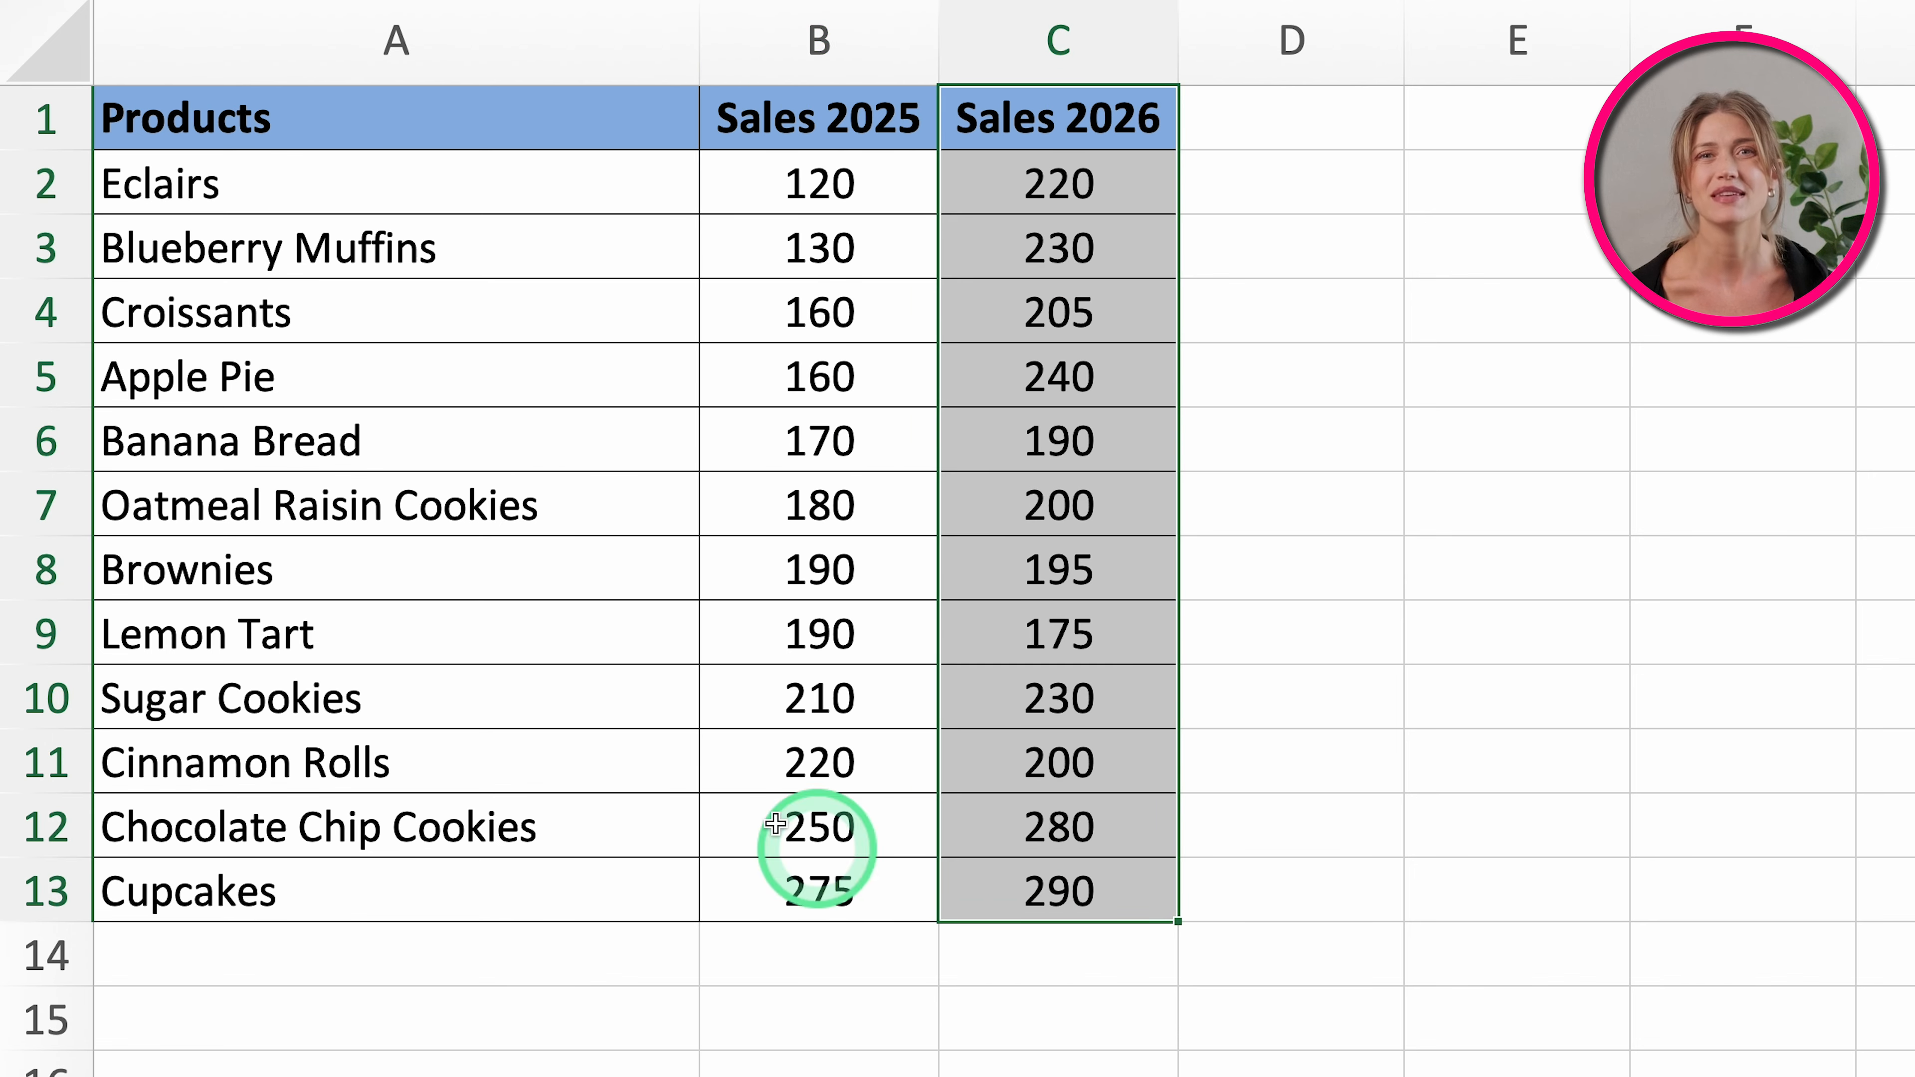
{"action": "left_click_drag", "start_coordinate": [452, 183], "coordinate": [482, 890]}
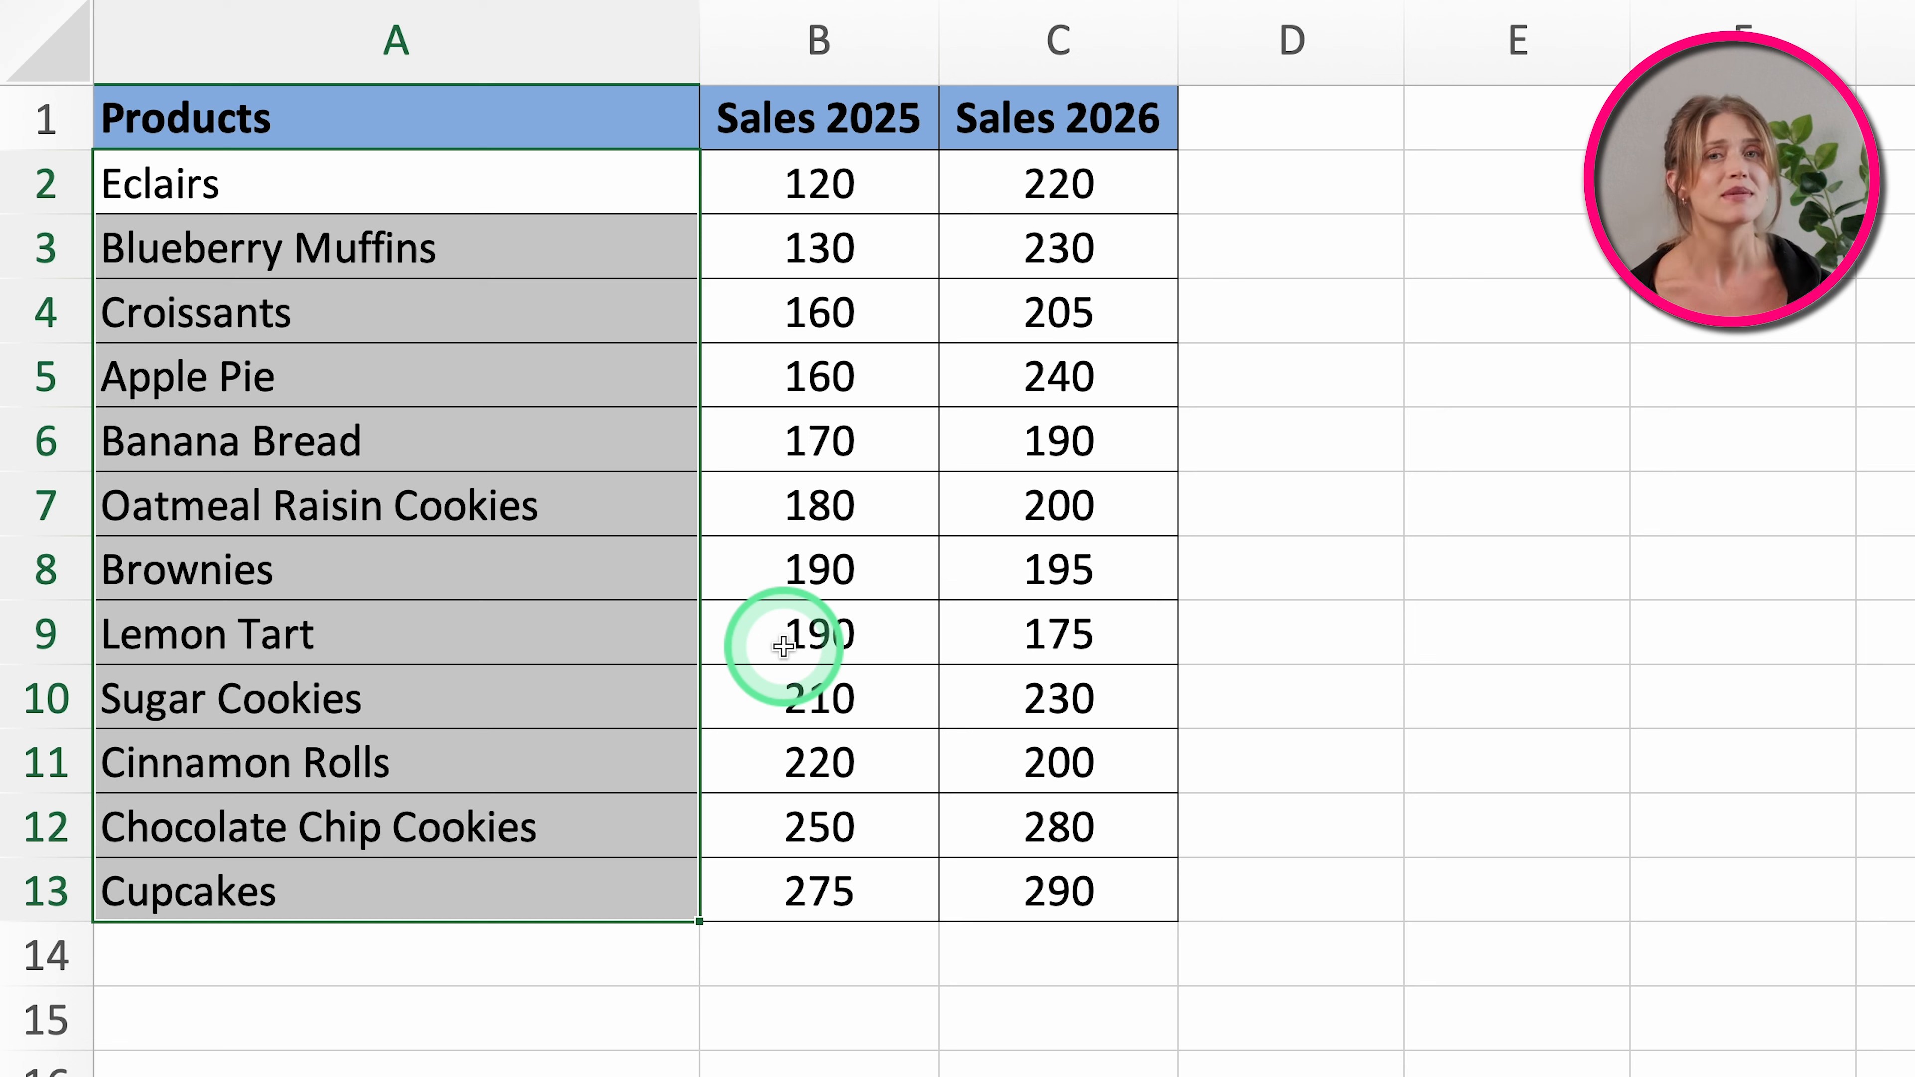
{"action": "left_click", "coordinate": [686, 416]}
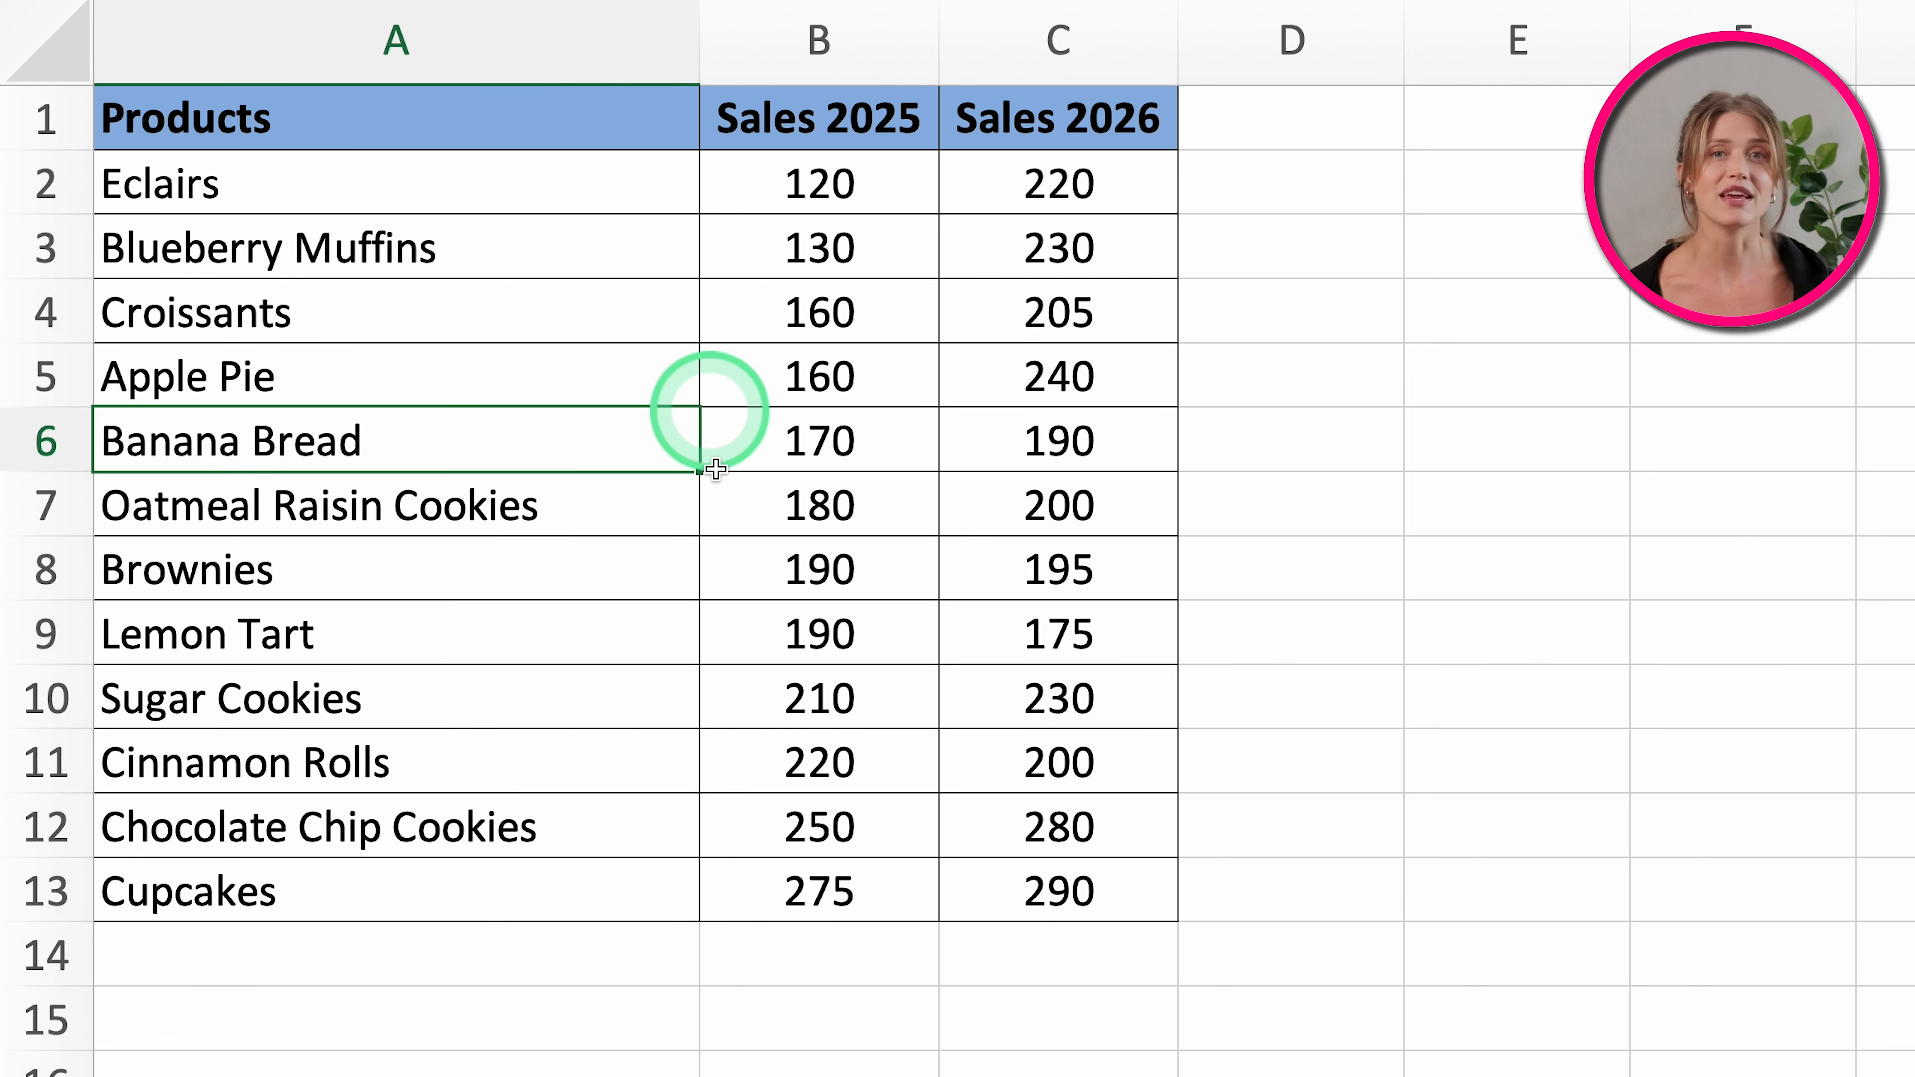
{"action": "left_click", "coordinate": [589, 325]}
Step: Insert a 2-D clustered column chart from the products and Sales 2025 data in A1:B13
{"action": "left_click_drag", "start_coordinate": [452, 120], "coordinate": [800, 886]}
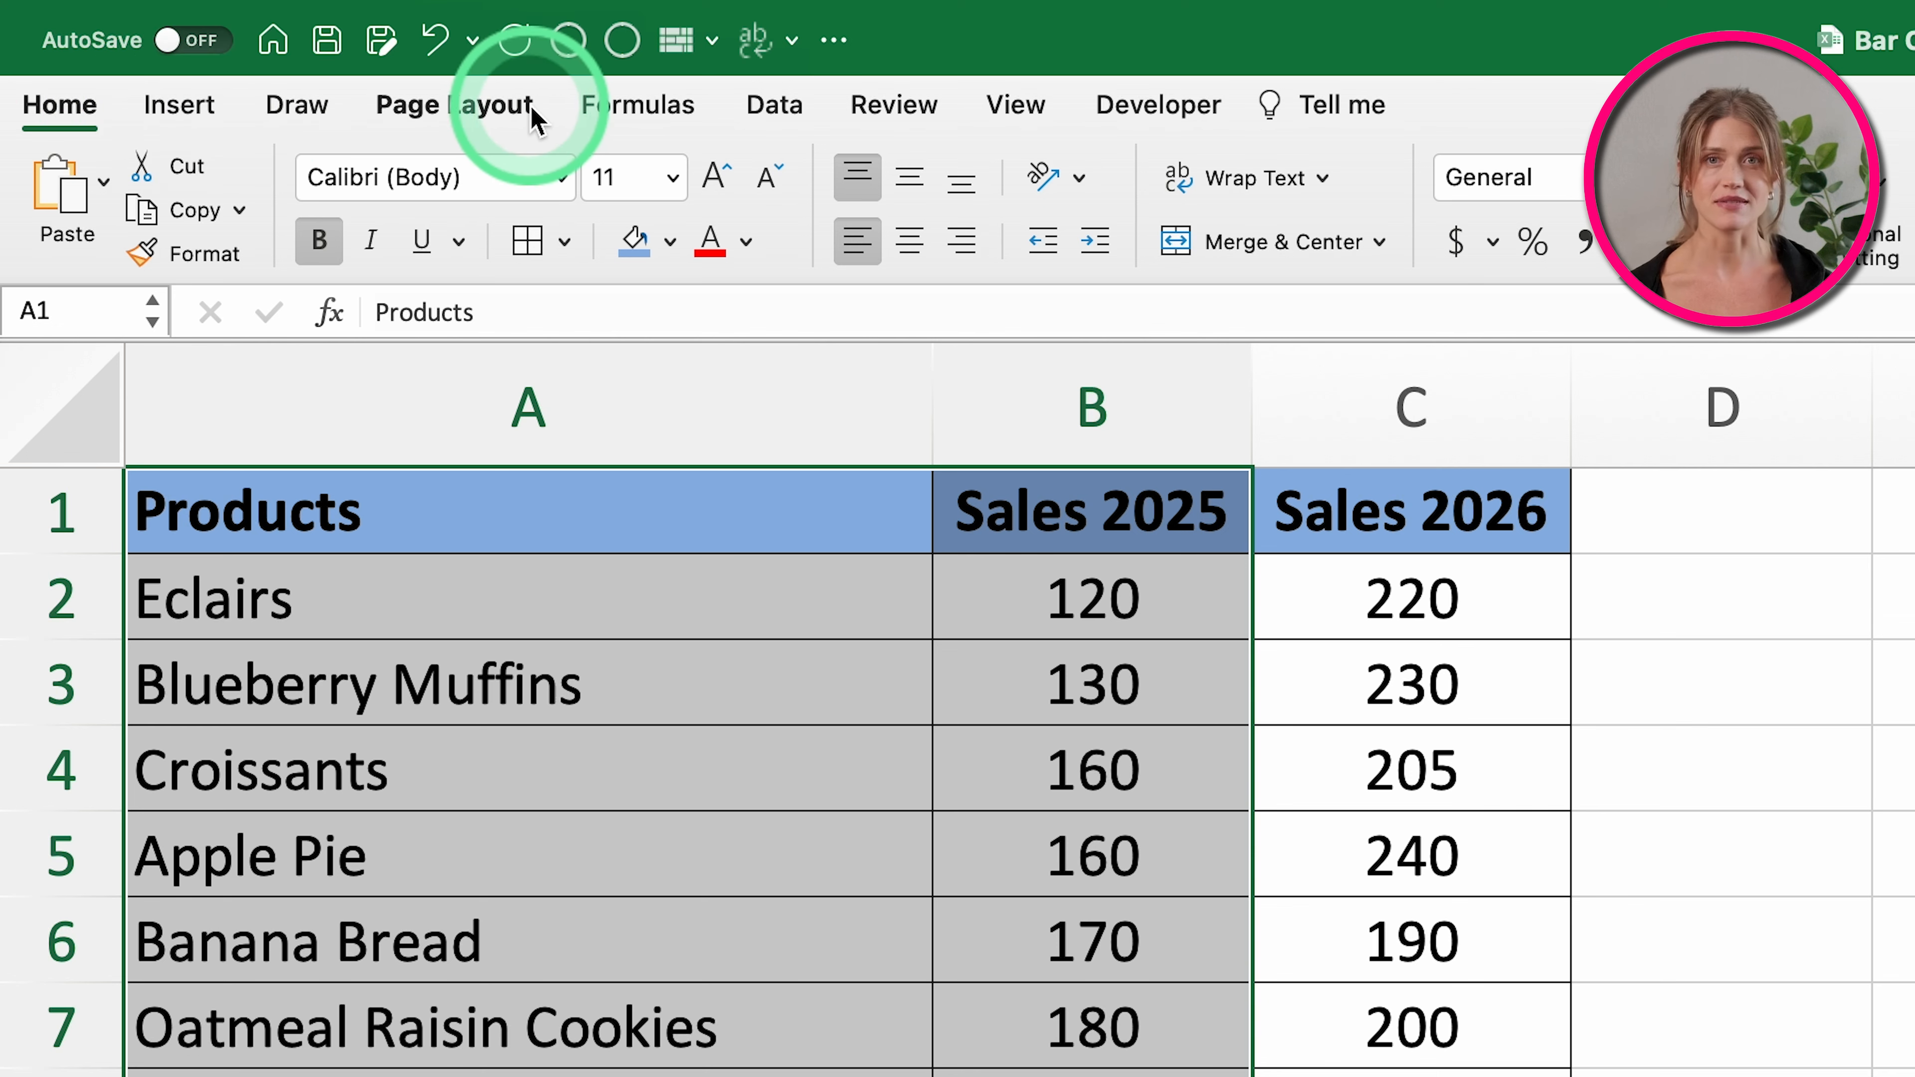
{"action": "left_click", "coordinate": [165, 113]}
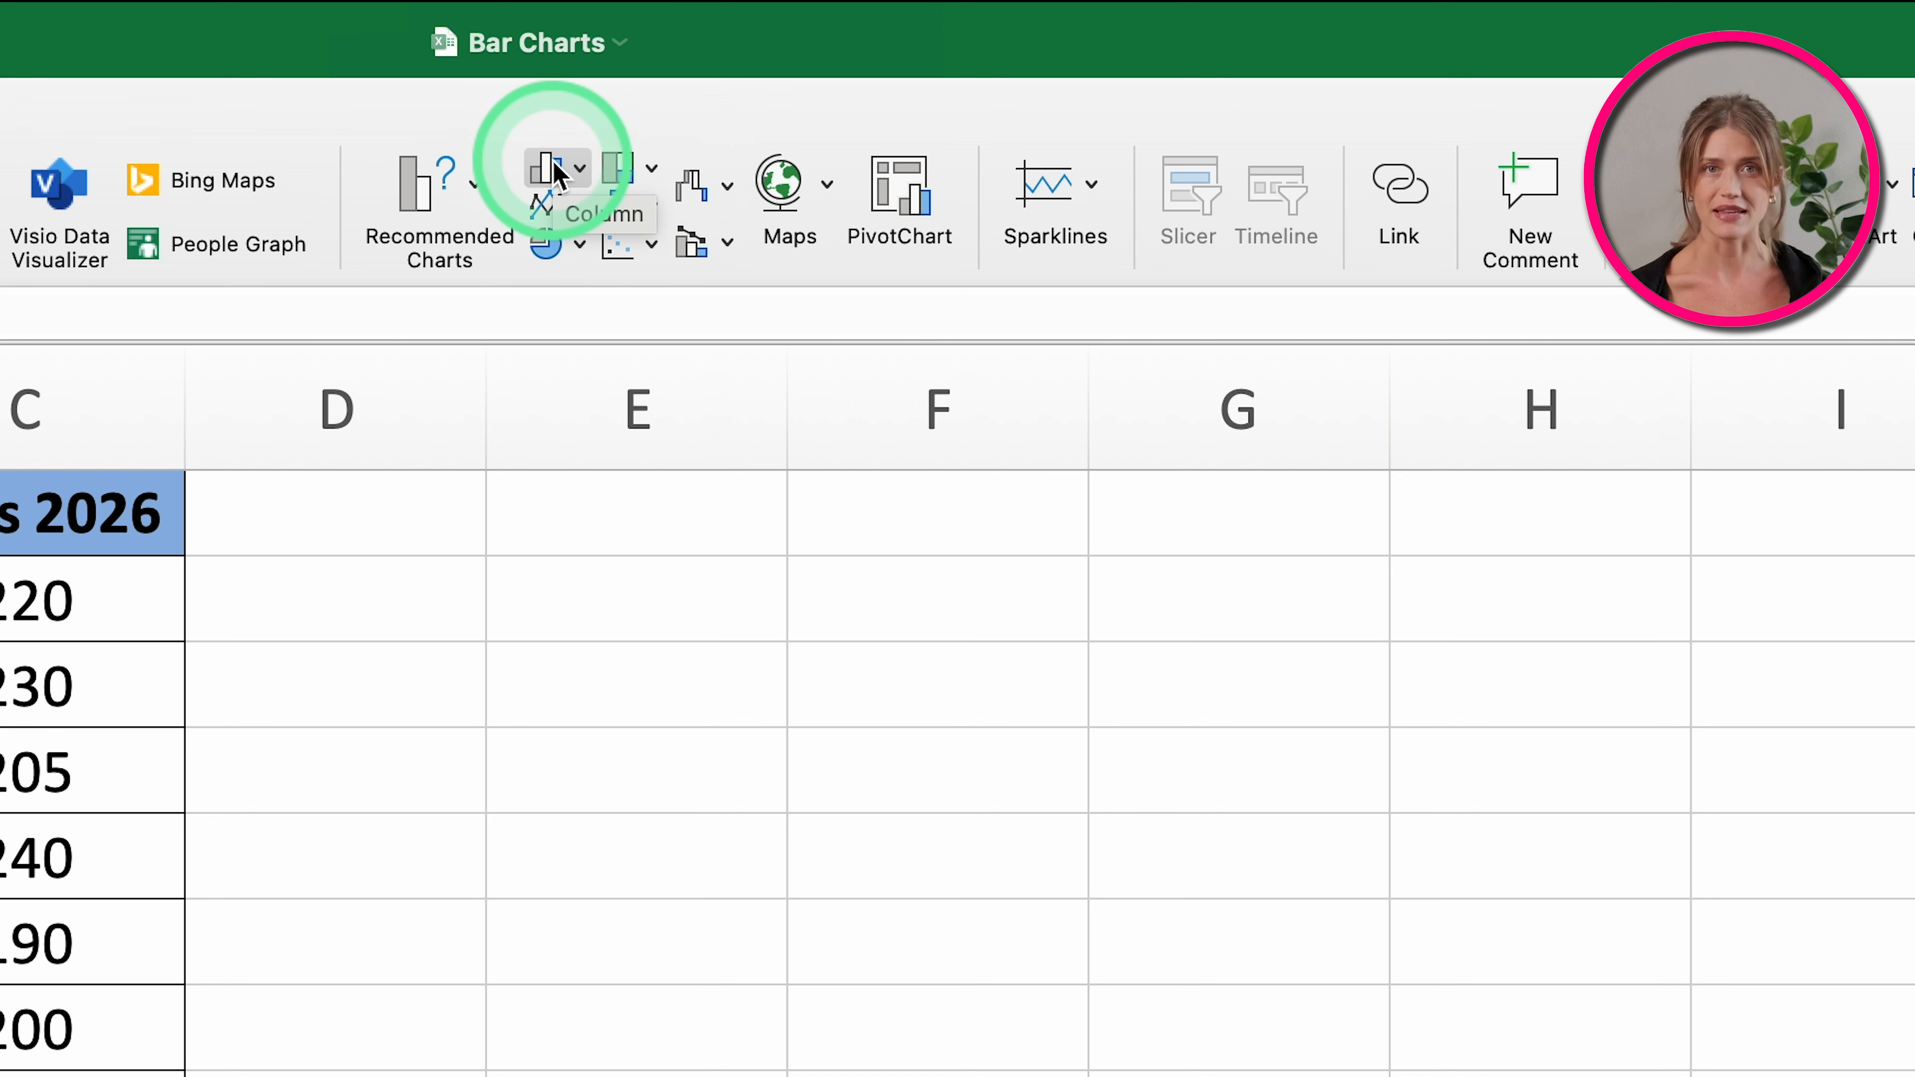
{"action": "left_click", "coordinate": [578, 180]}
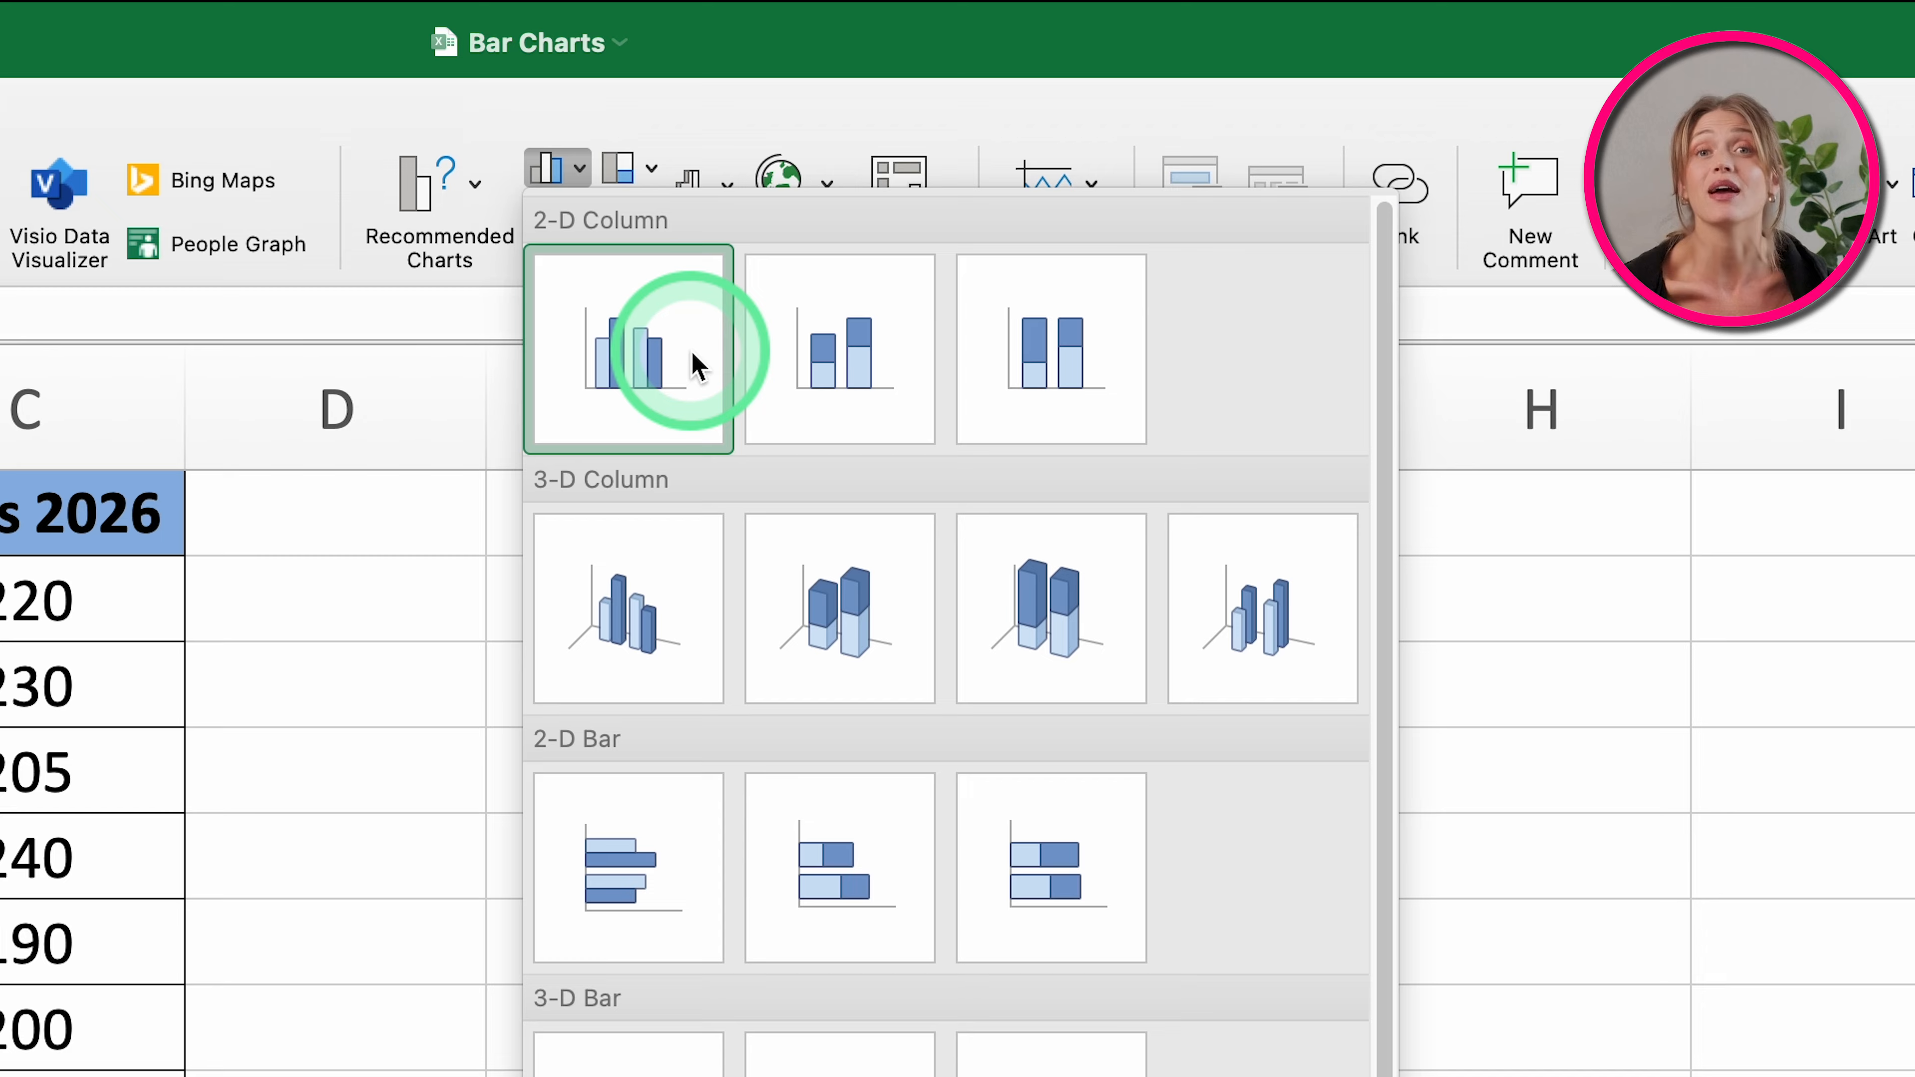
{"action": "left_click", "coordinate": [639, 375]}
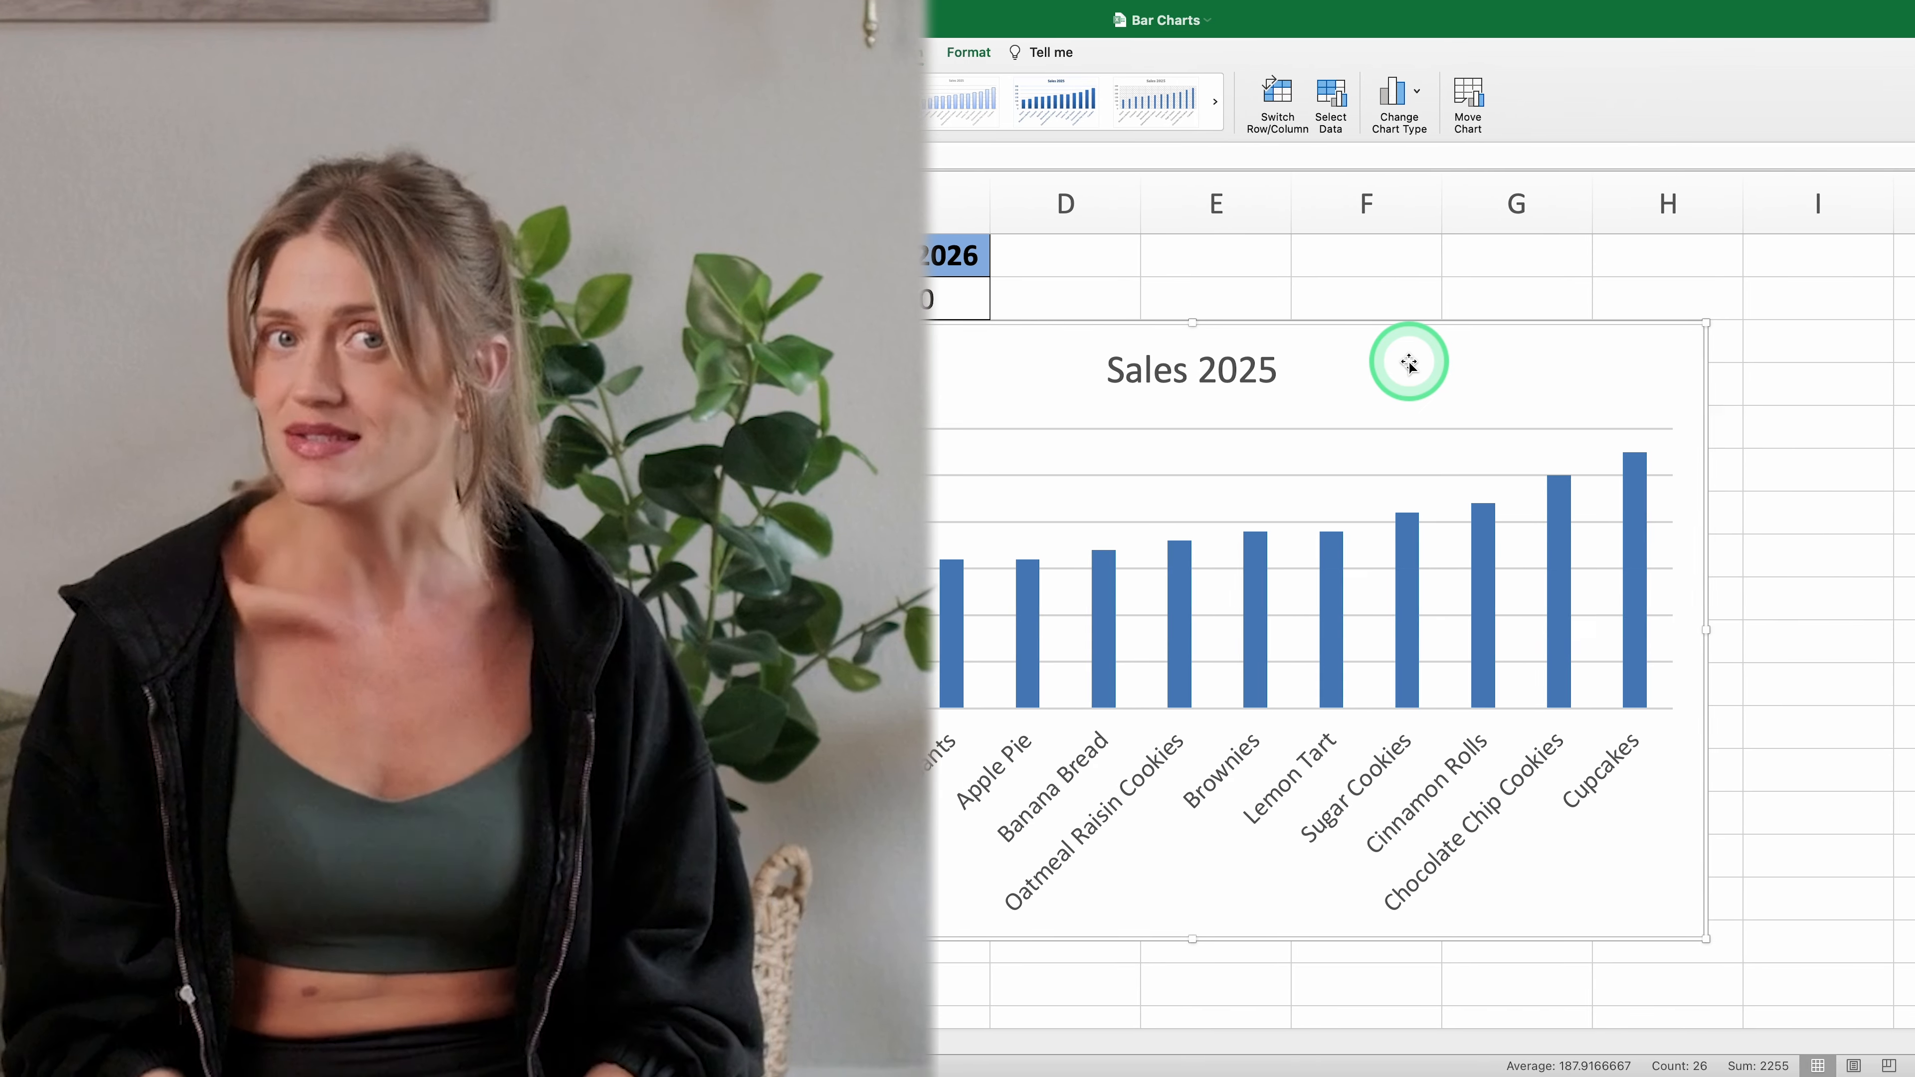
Step: Change the Sales 2025 column chart to a horizontal 2-D bar chart, undoing and redoing the change to compare both types
{"action": "left_click", "coordinate": [1394, 286]}
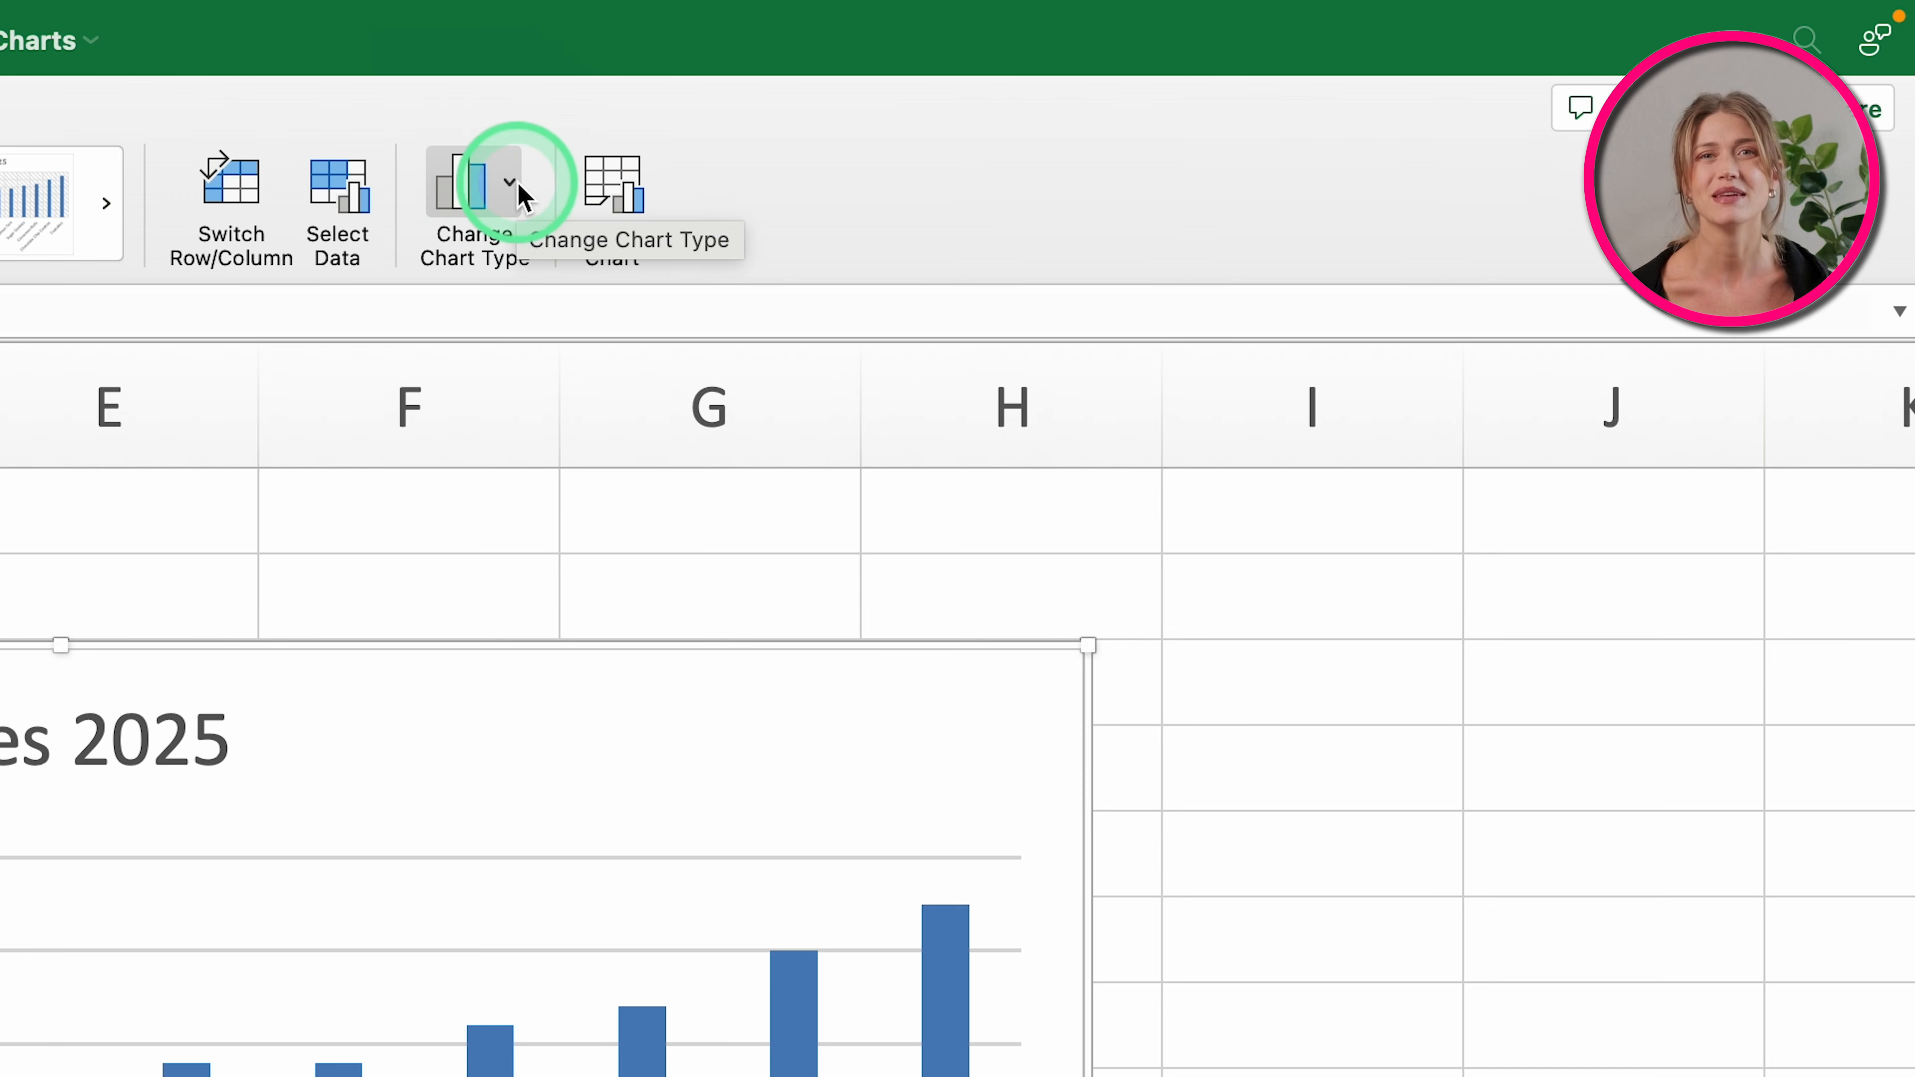
{"action": "left_click", "coordinate": [515, 184]}
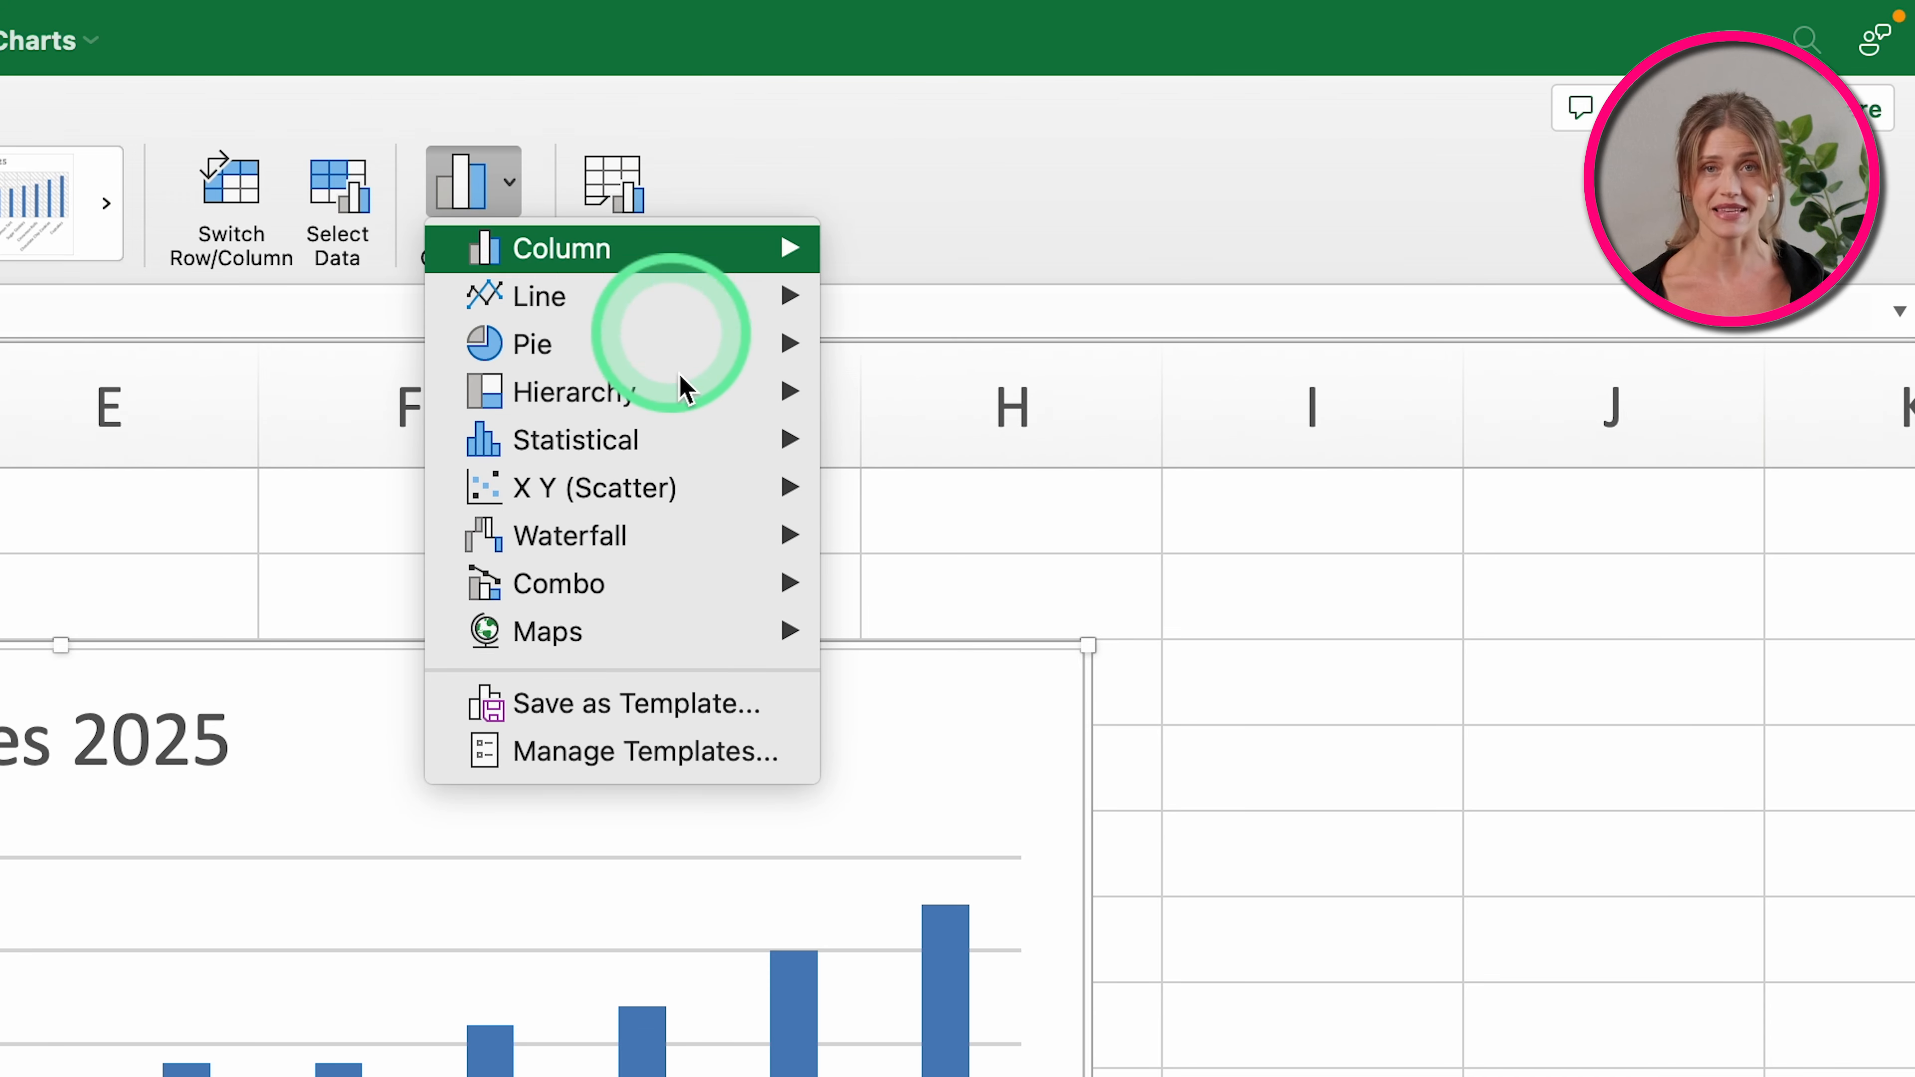
{"action": "mouse_move", "coordinate": [697, 249]}
{"action": "left_click", "coordinate": [870, 531]}
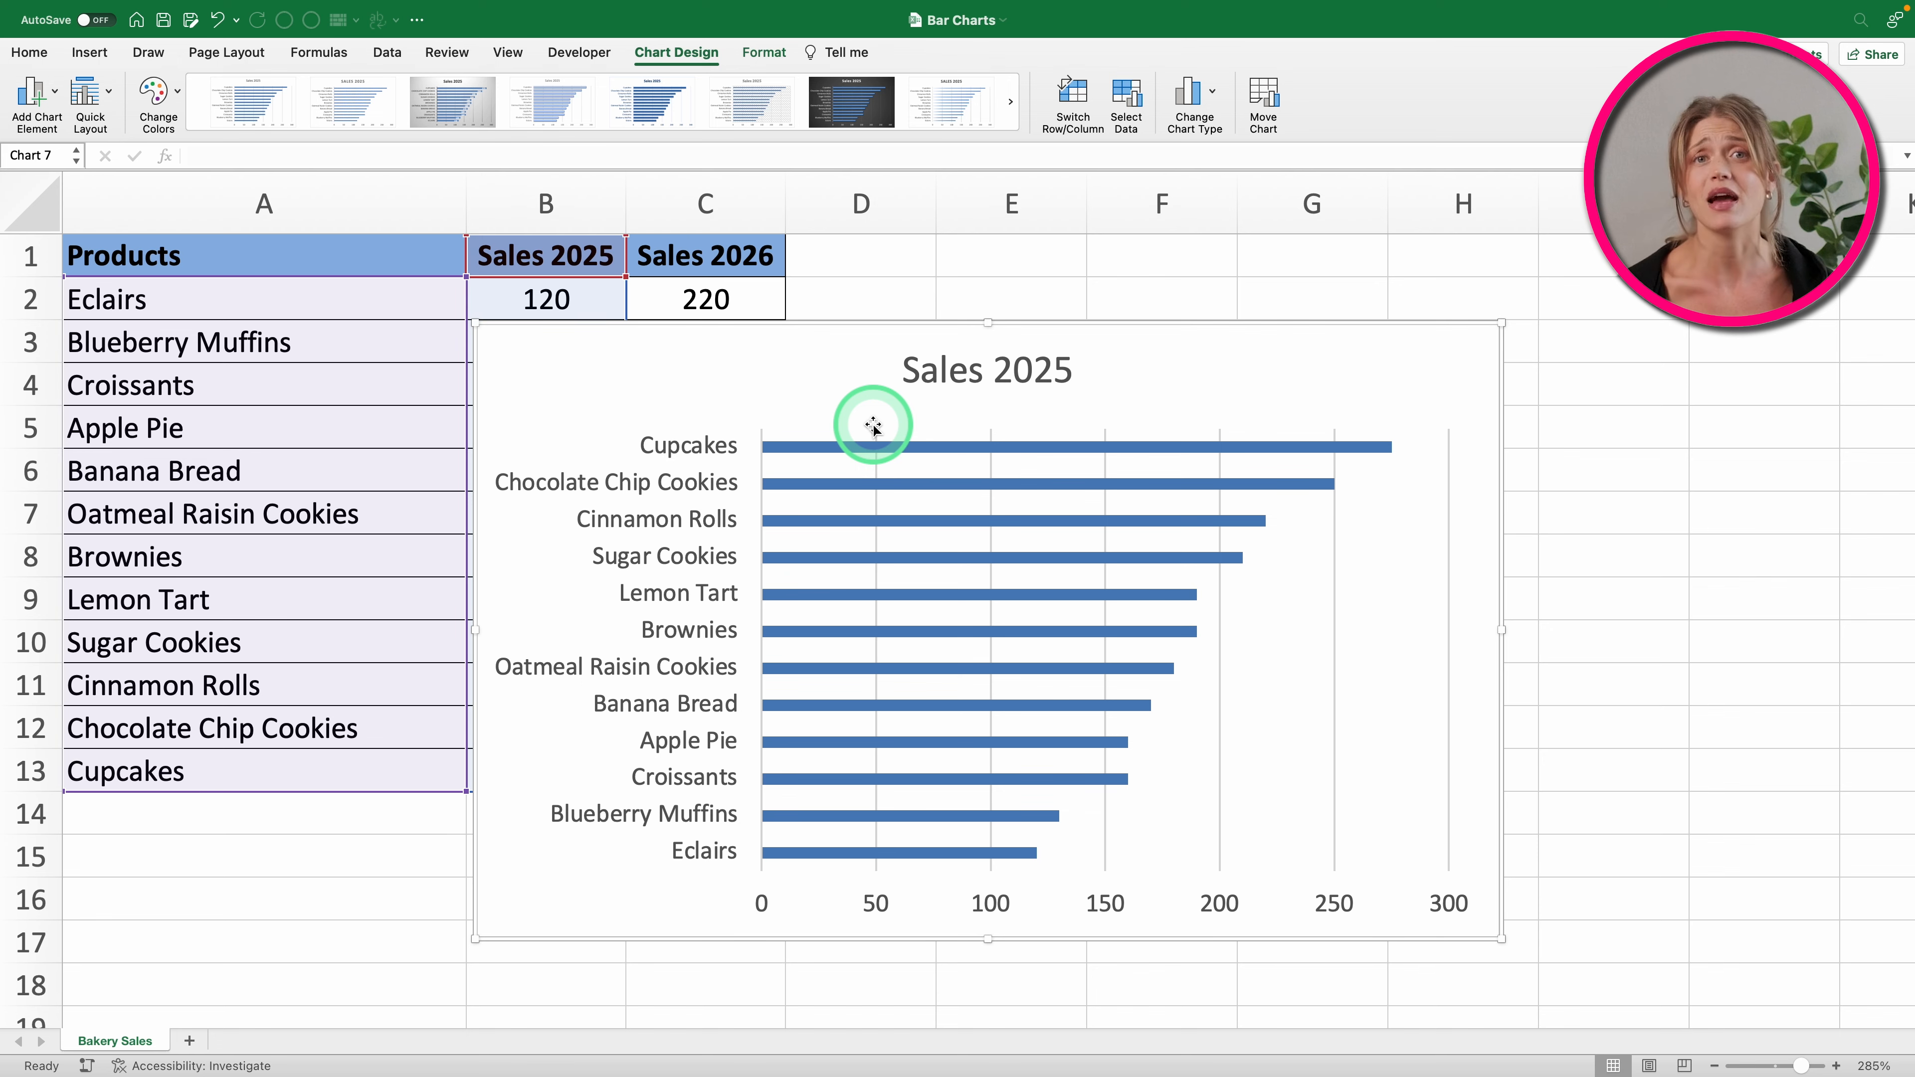
{"action": "key", "text": "super+z"}
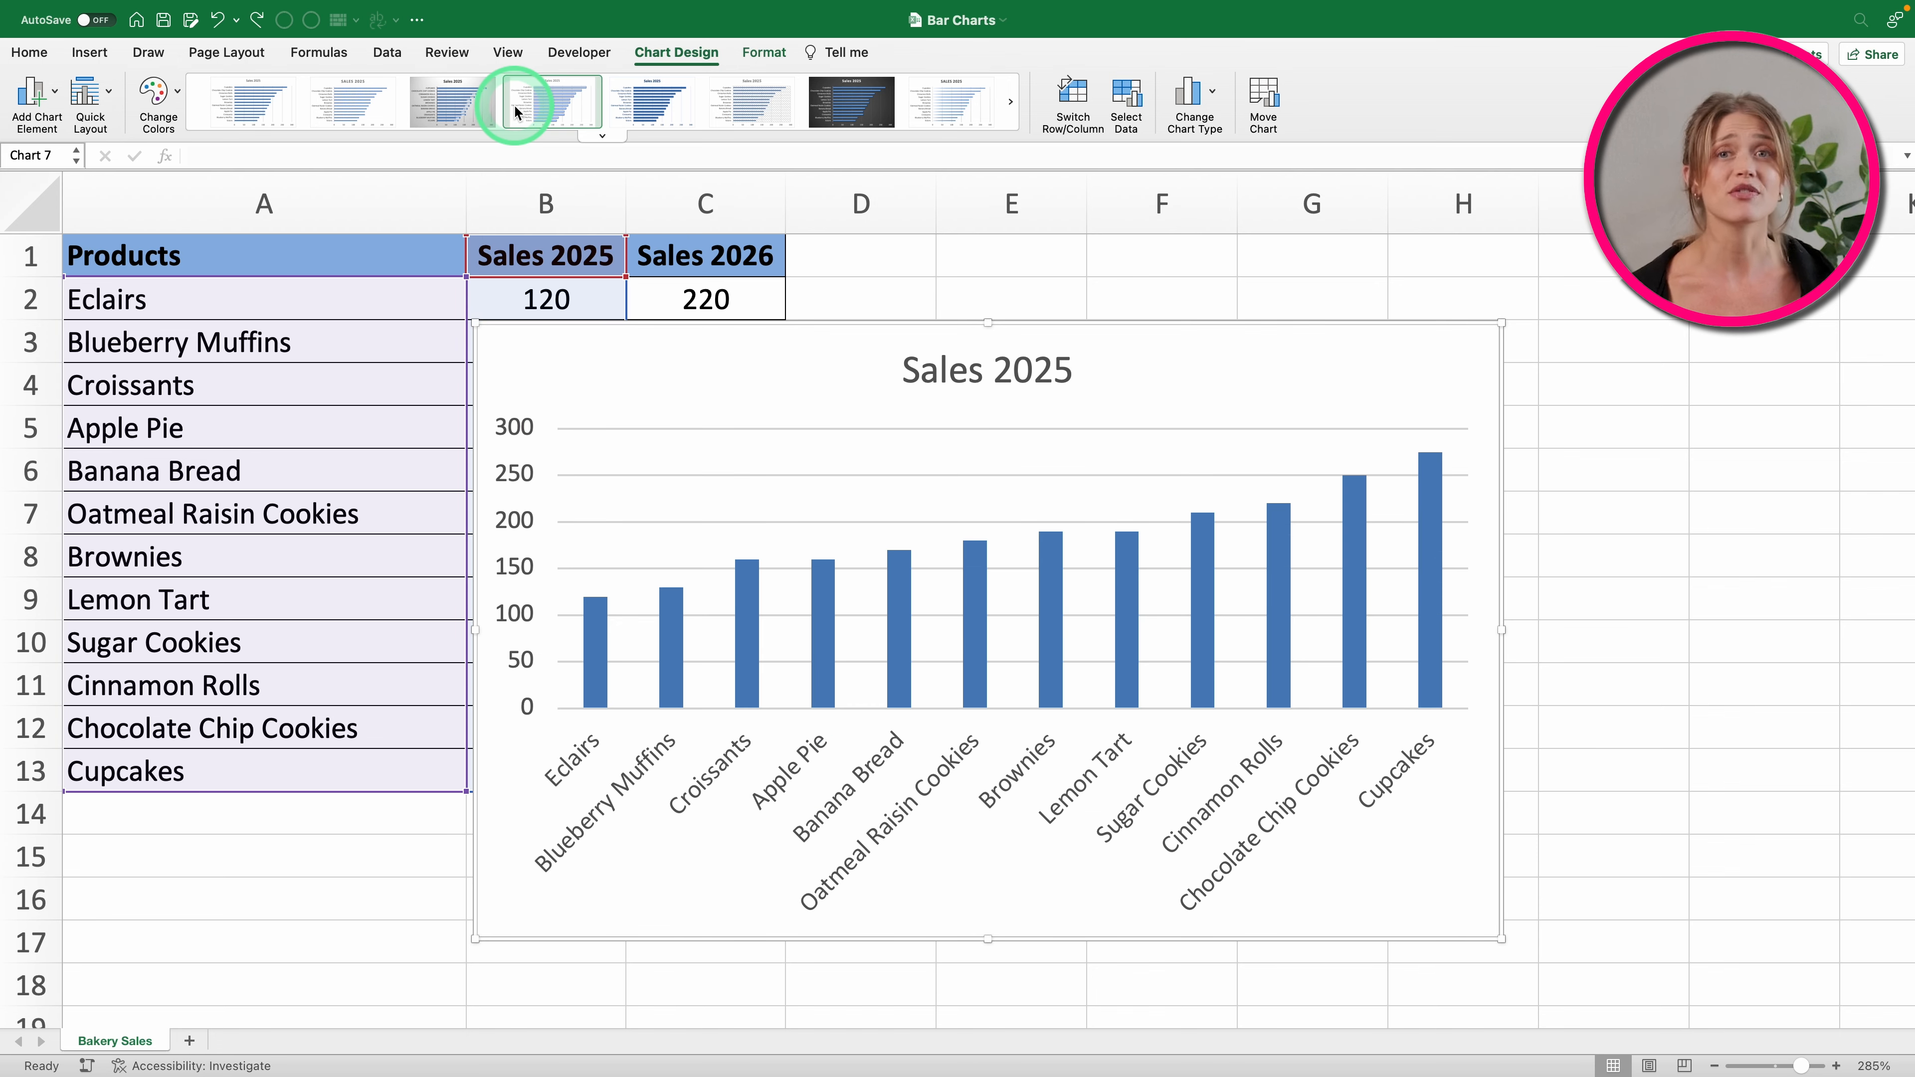
{"action": "left_click", "coordinate": [257, 21]}
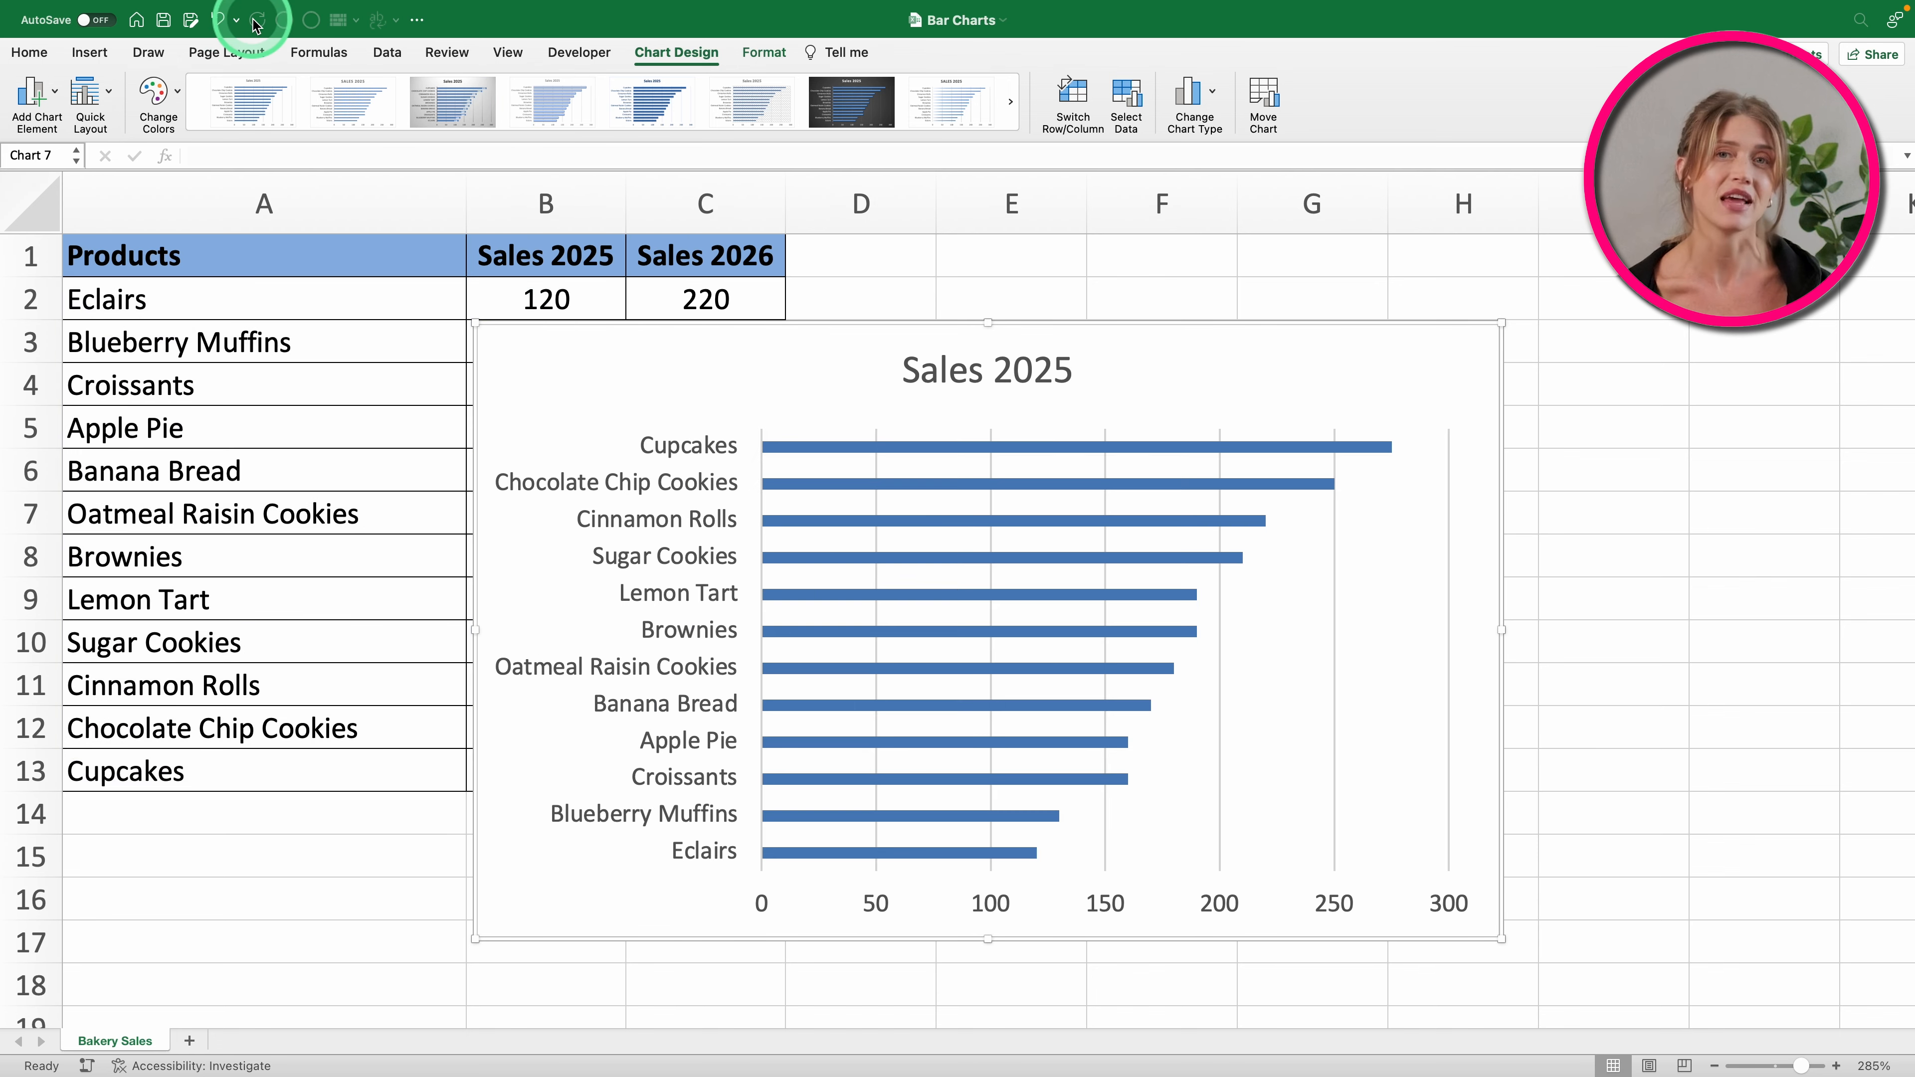
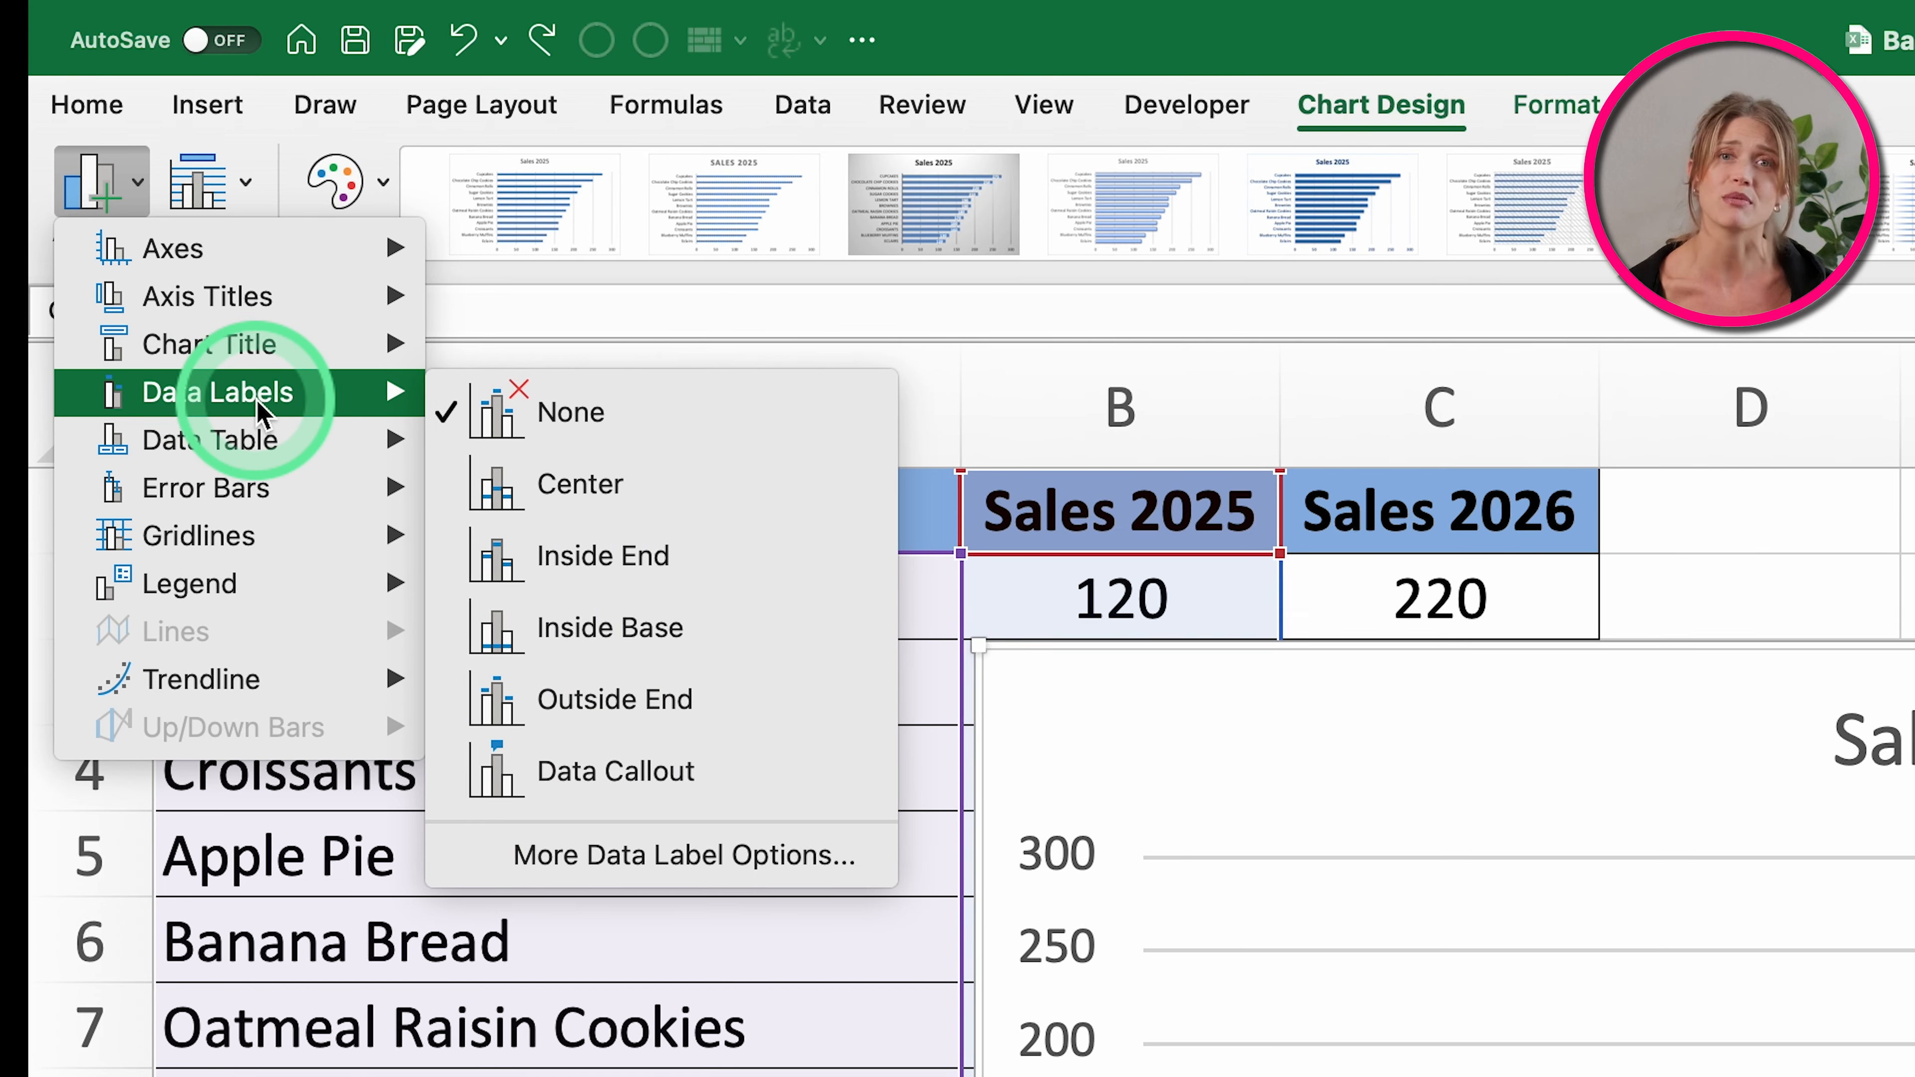
Step: Add a primary vertical axis title to the chart and set its text to "# of Cookies Sold"
{"action": "mouse_move", "coordinate": [283, 249]}
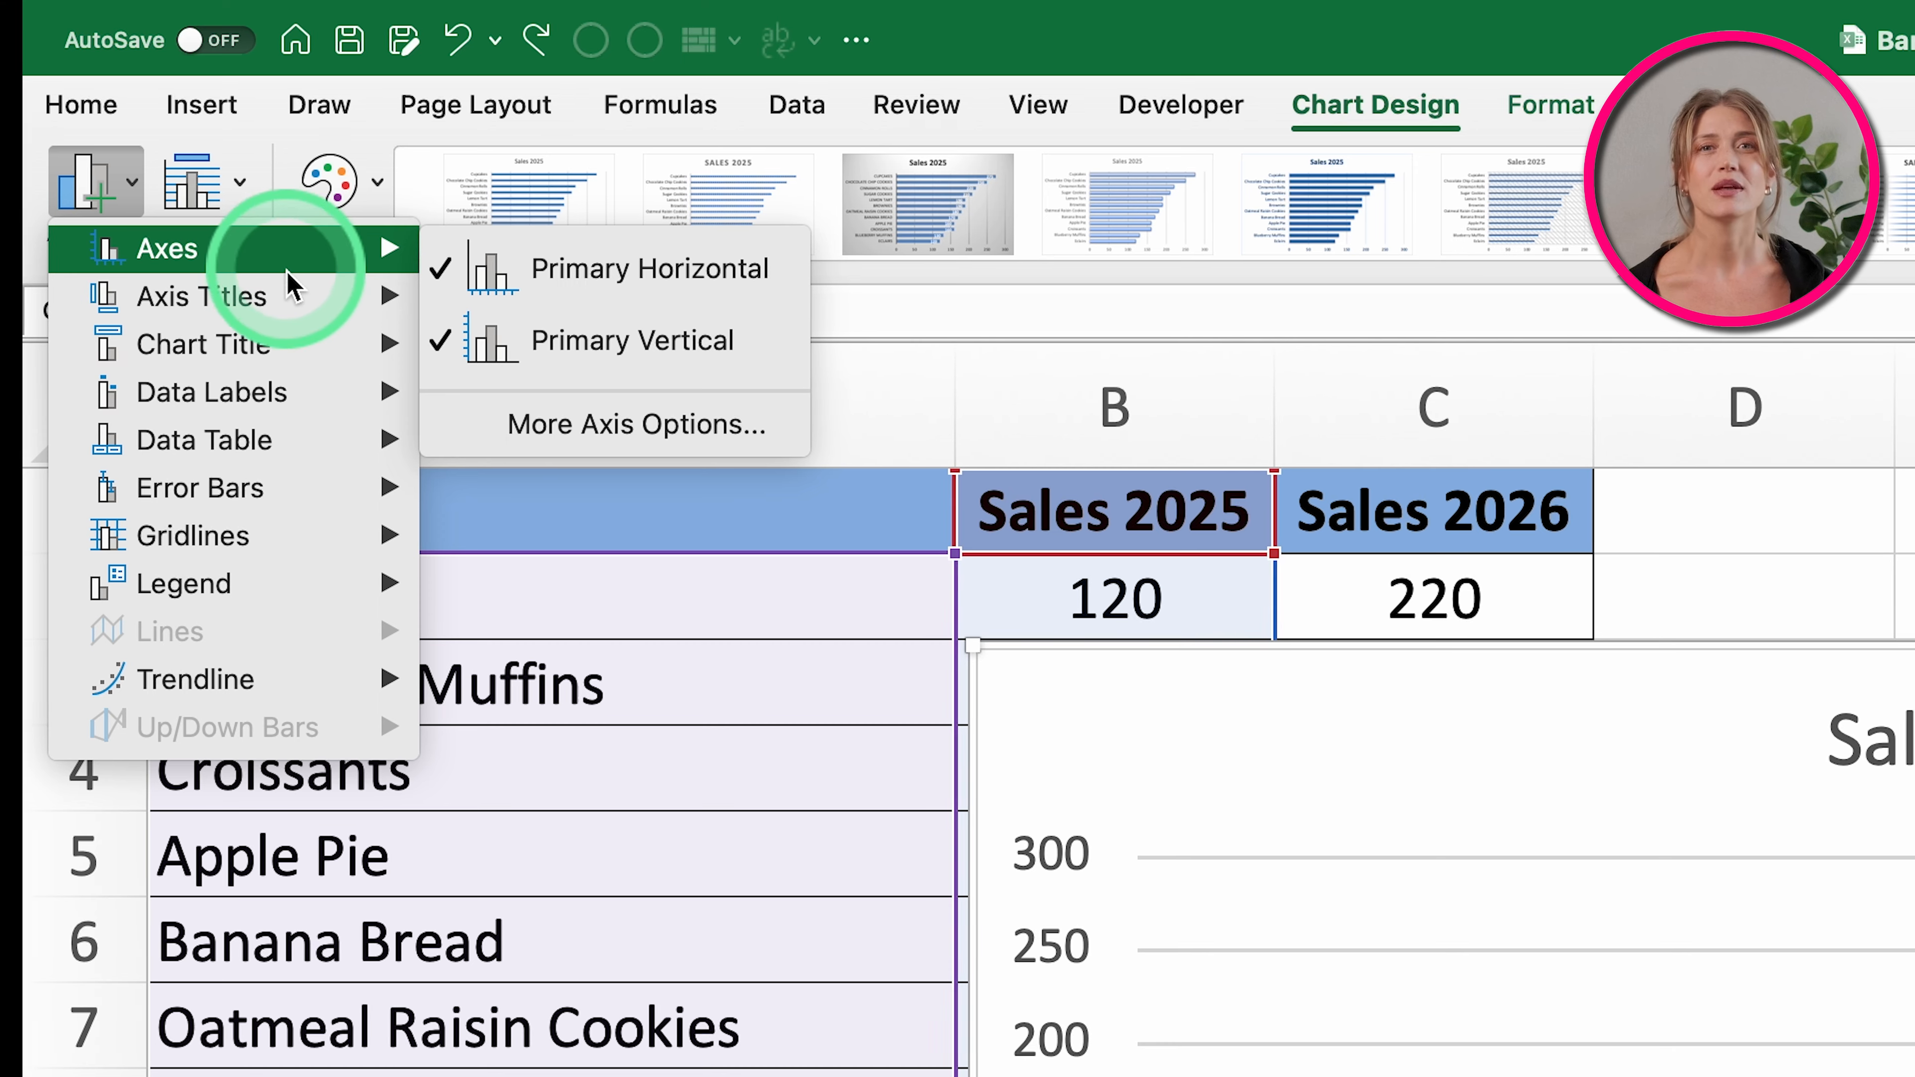
{"action": "mouse_move", "coordinate": [283, 316]}
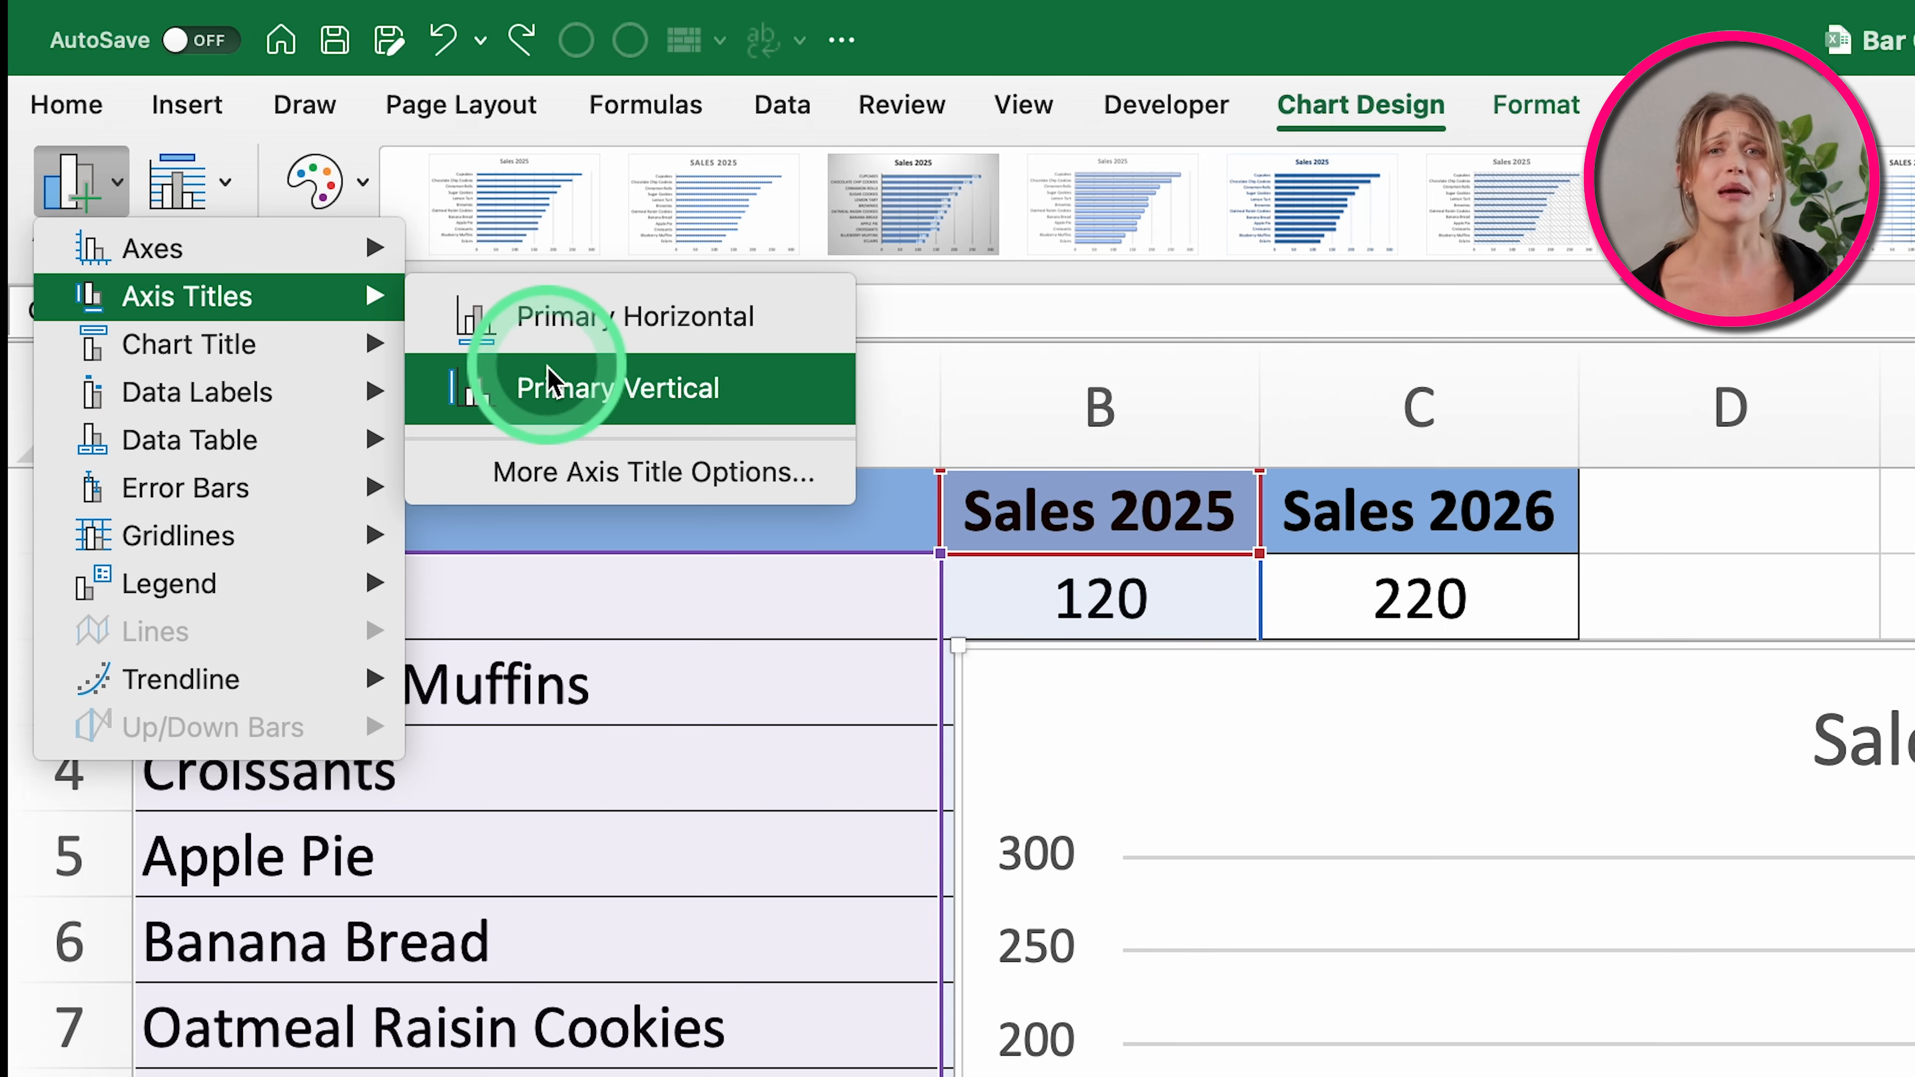
{"action": "left_click", "coordinate": [544, 399]}
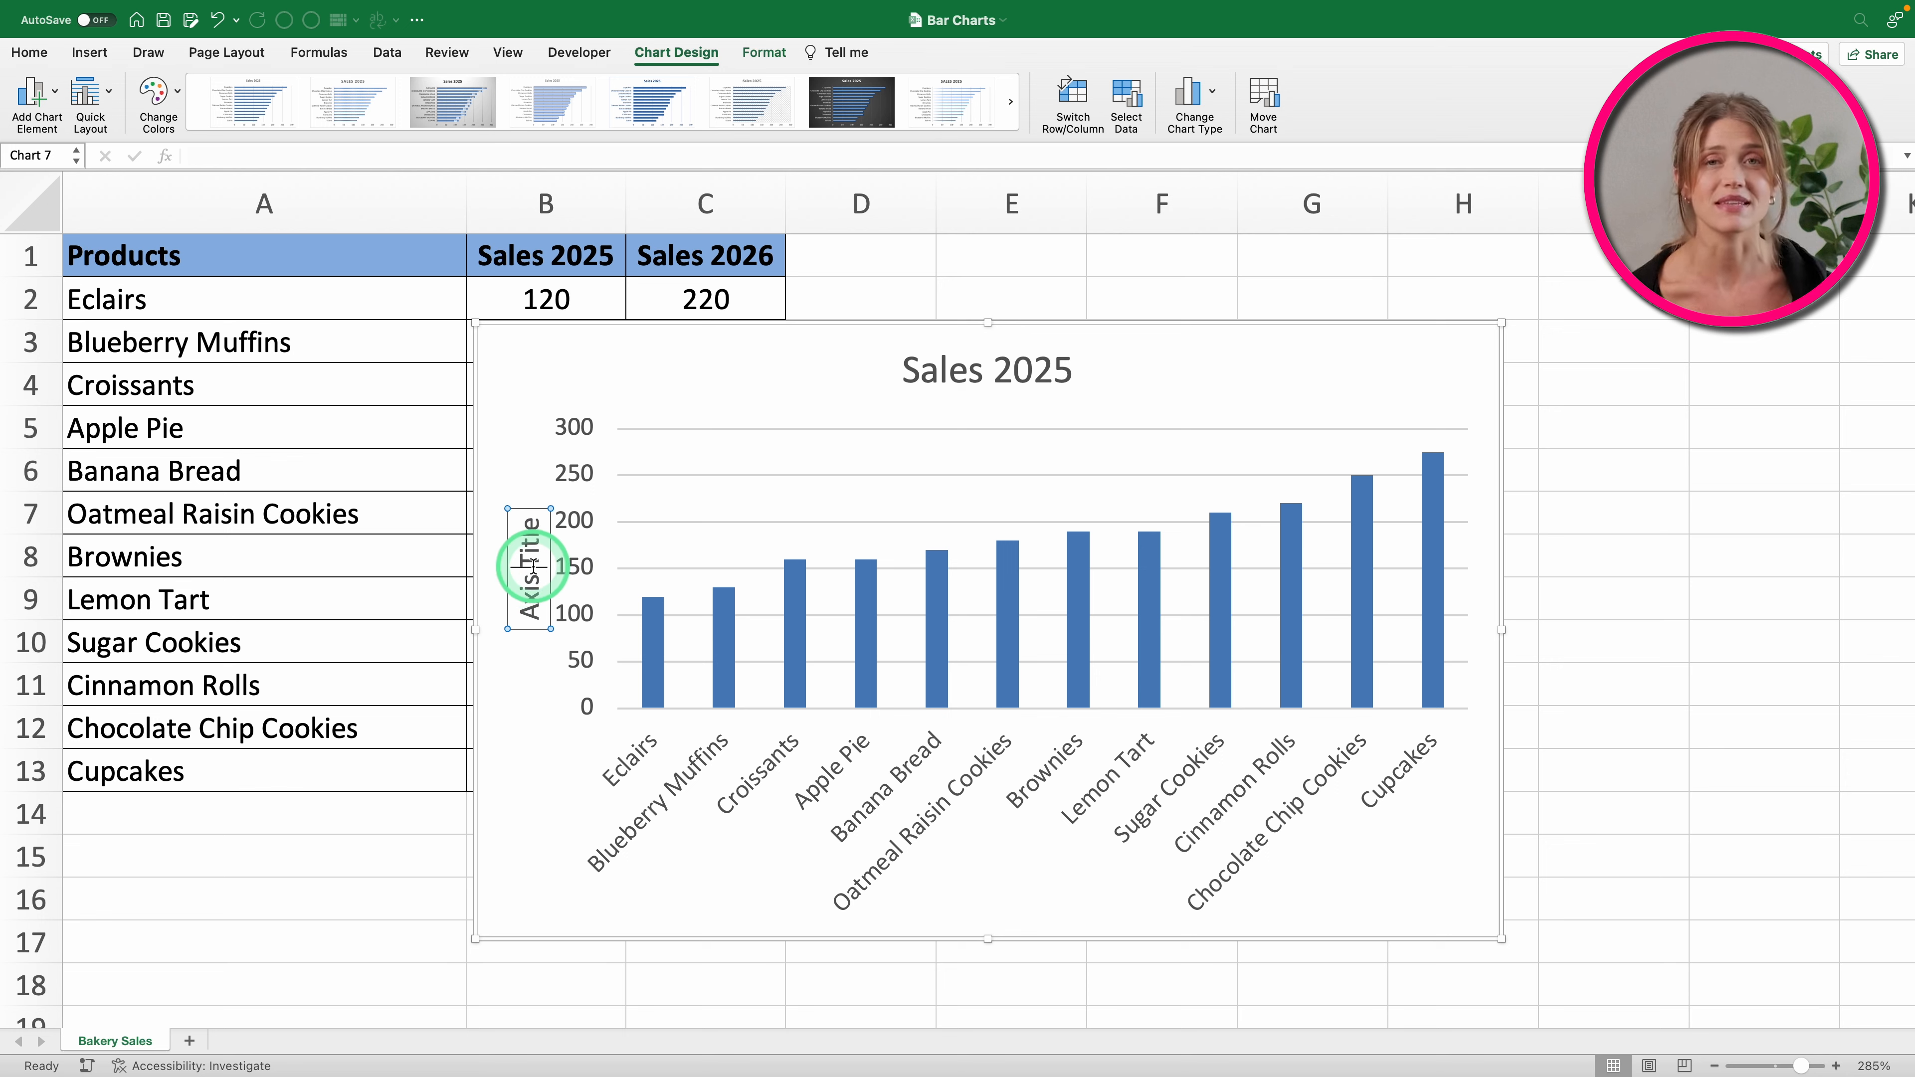
{"action": "triple_click", "coordinate": [538, 572]}
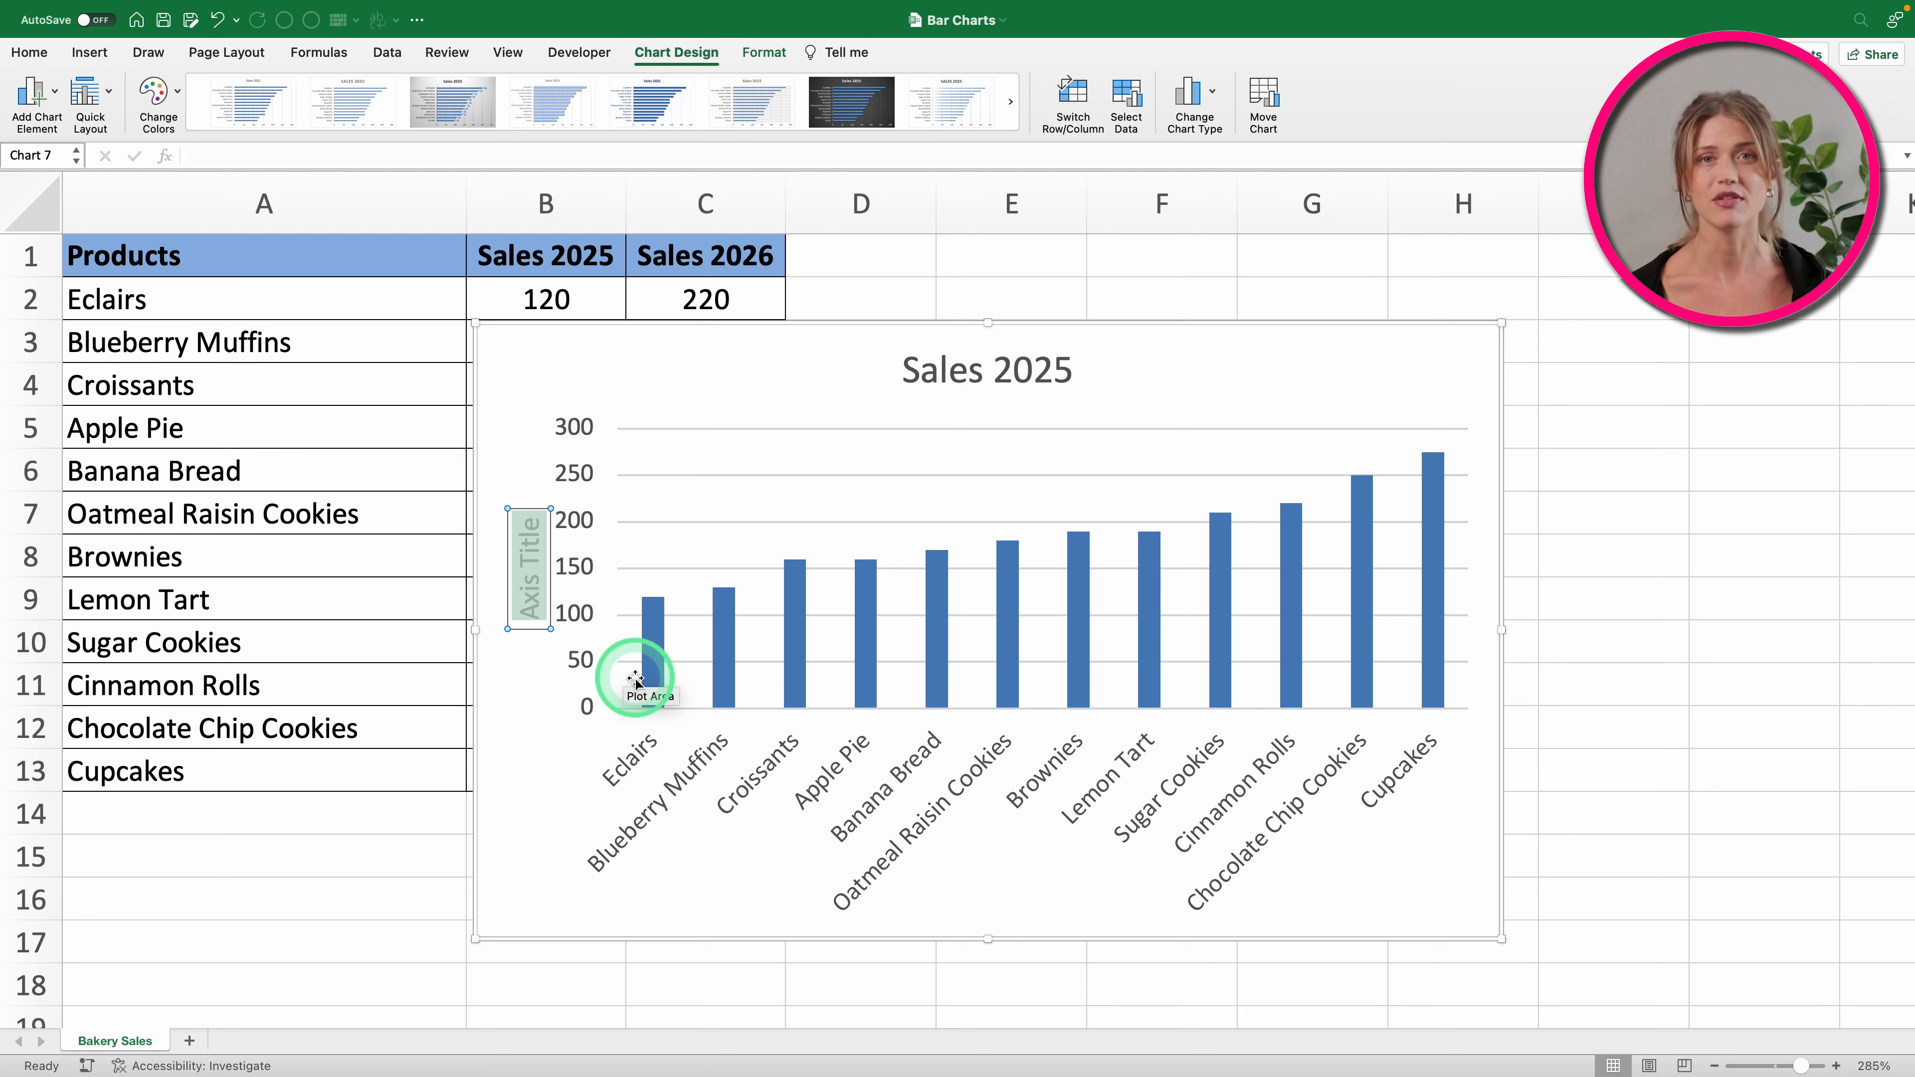
{"action": "key", "text": "BackSpace"}
{"action": "type", "text": "# of Co"}
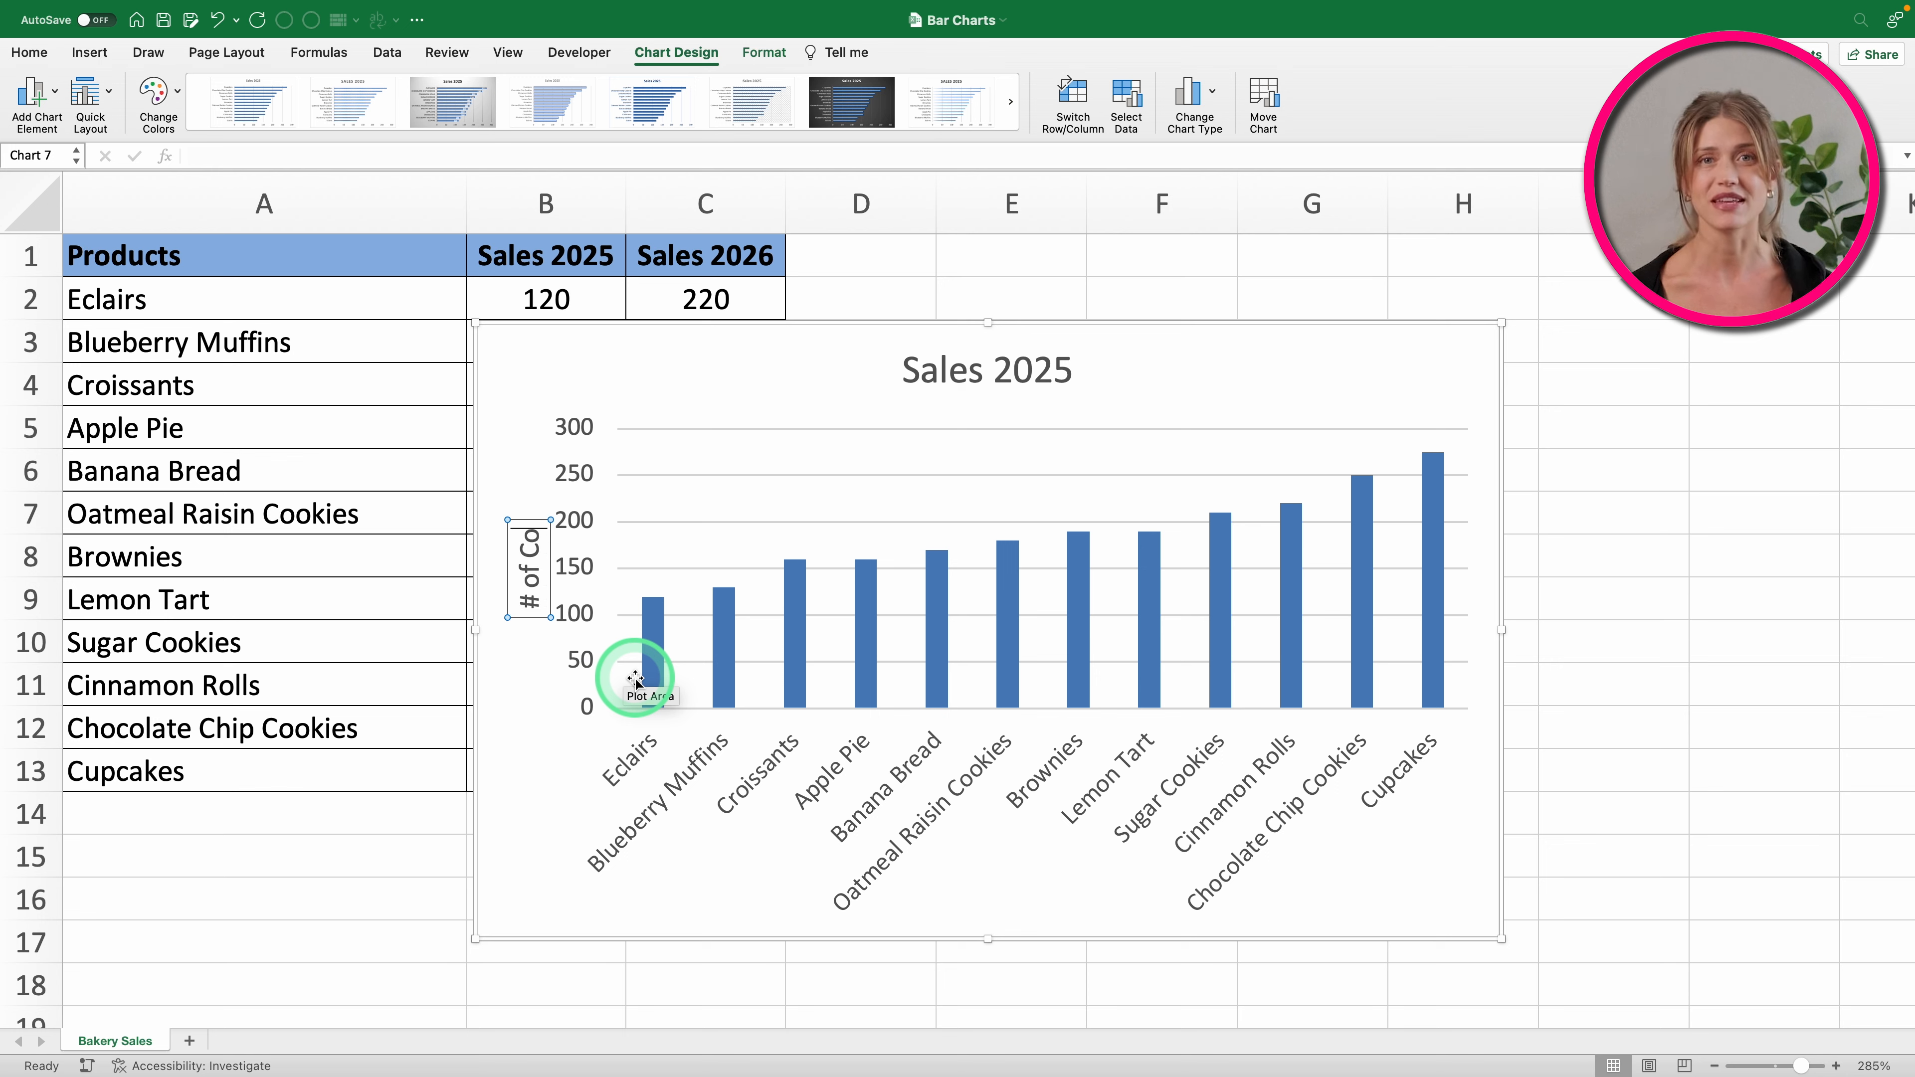
{"action": "type", "text": "okies Sold"}
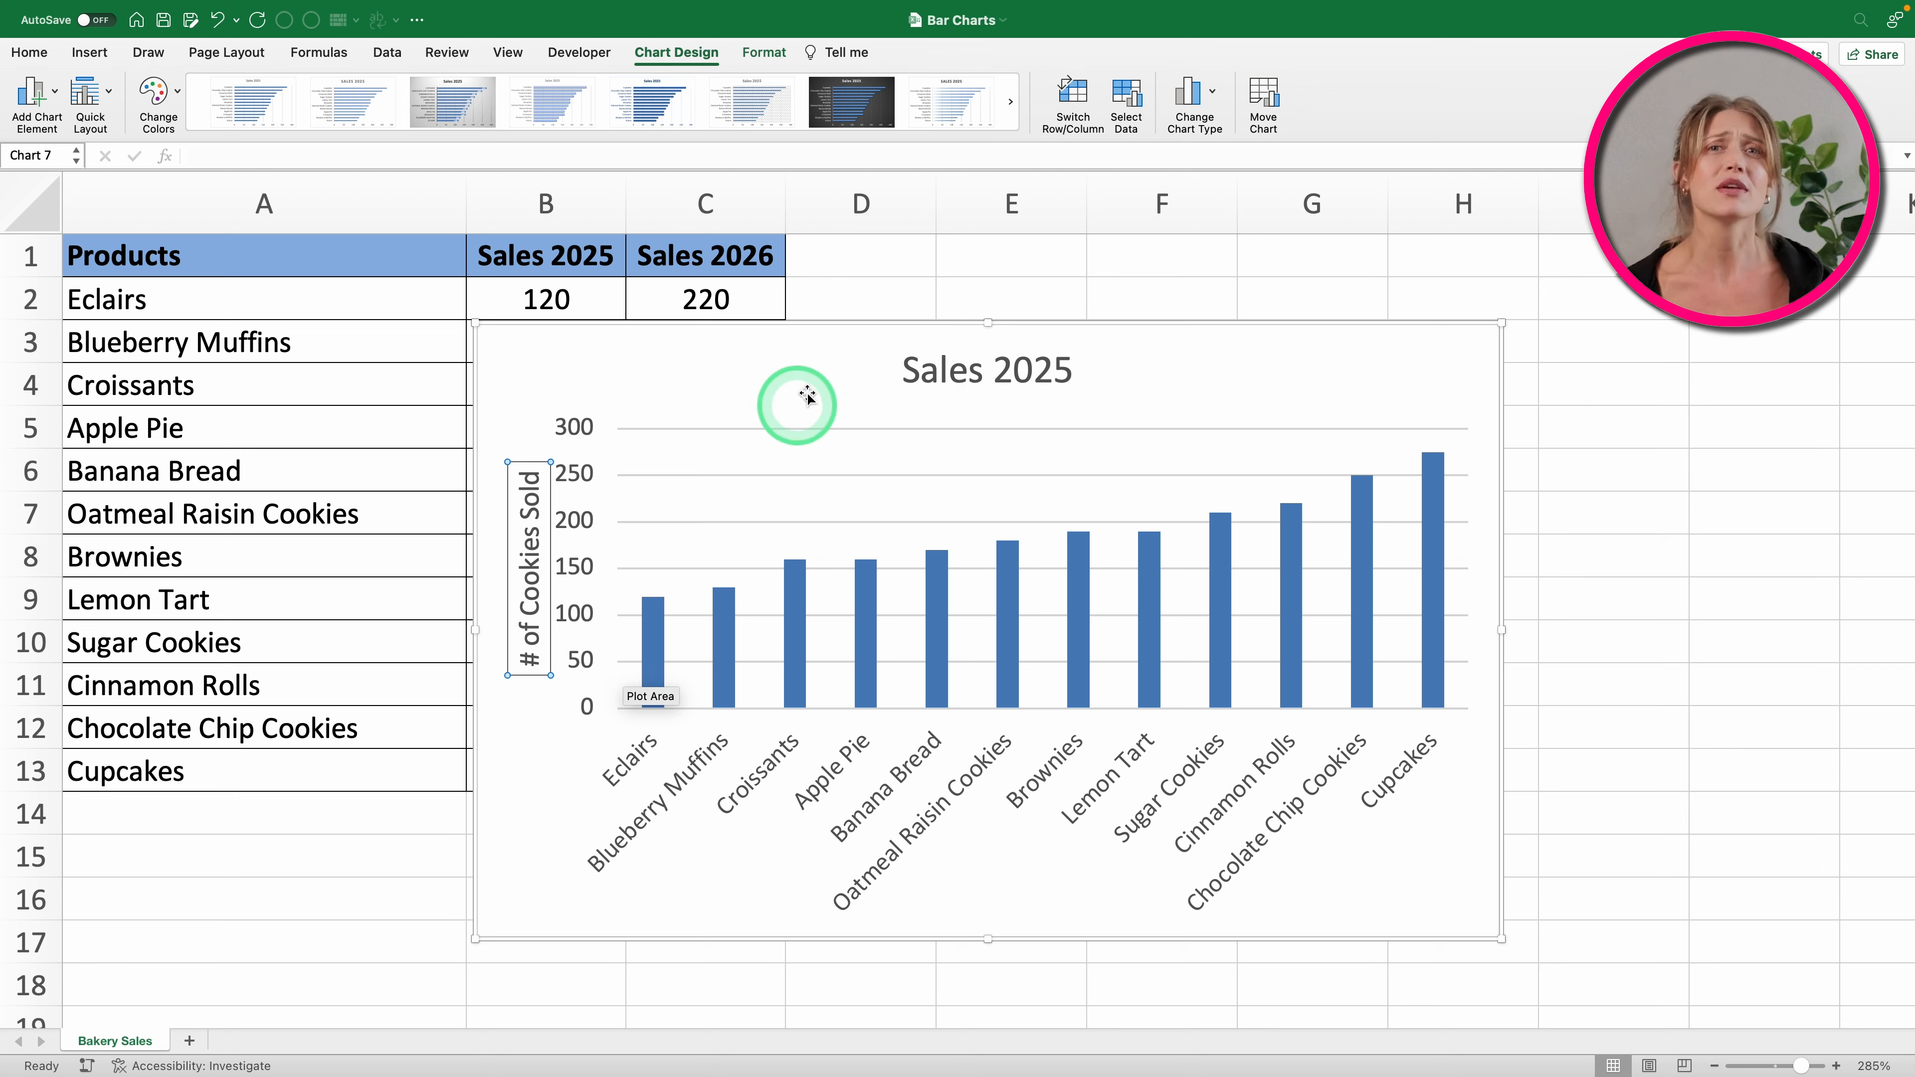
{"action": "left_click", "coordinate": [805, 377]}
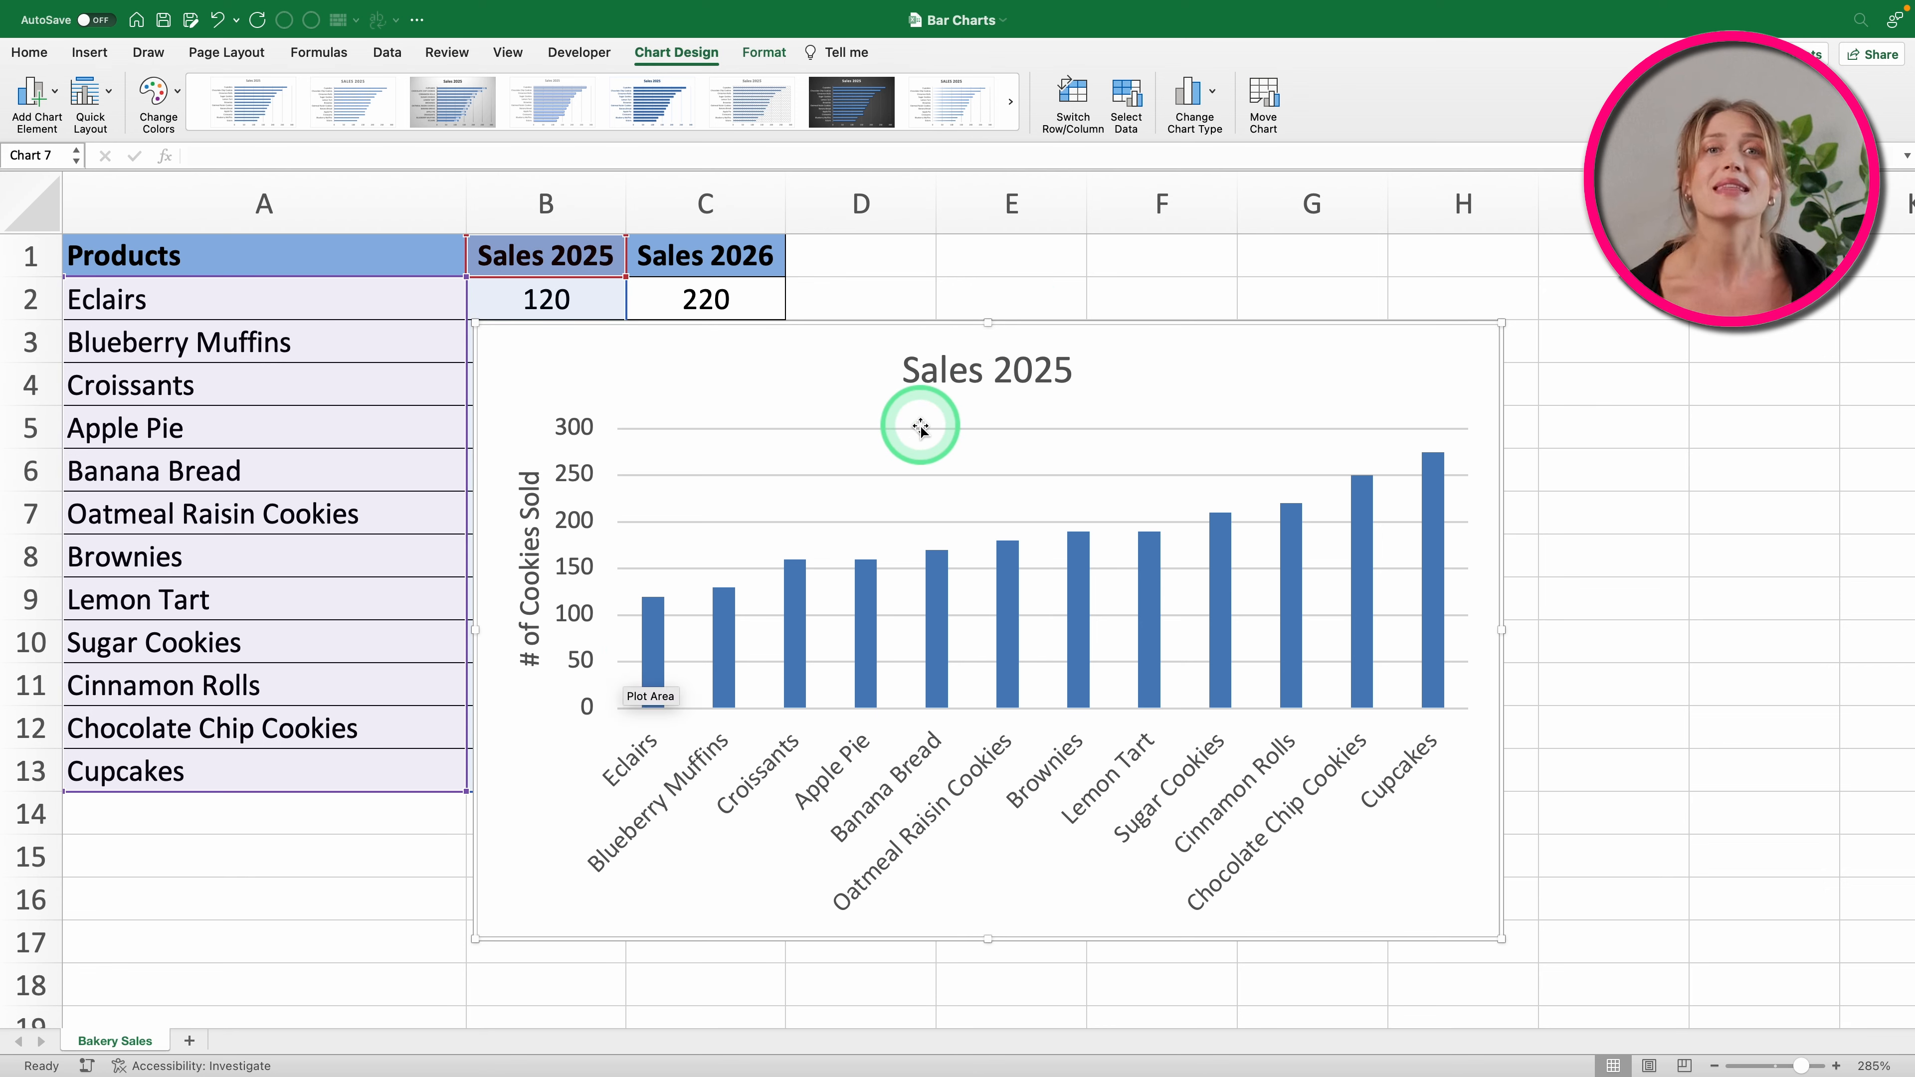
Step: Link the chart title to cell A1 of the Bakery Sales sheet with a cell reference formula
{"action": "left_click", "coordinate": [946, 364]}
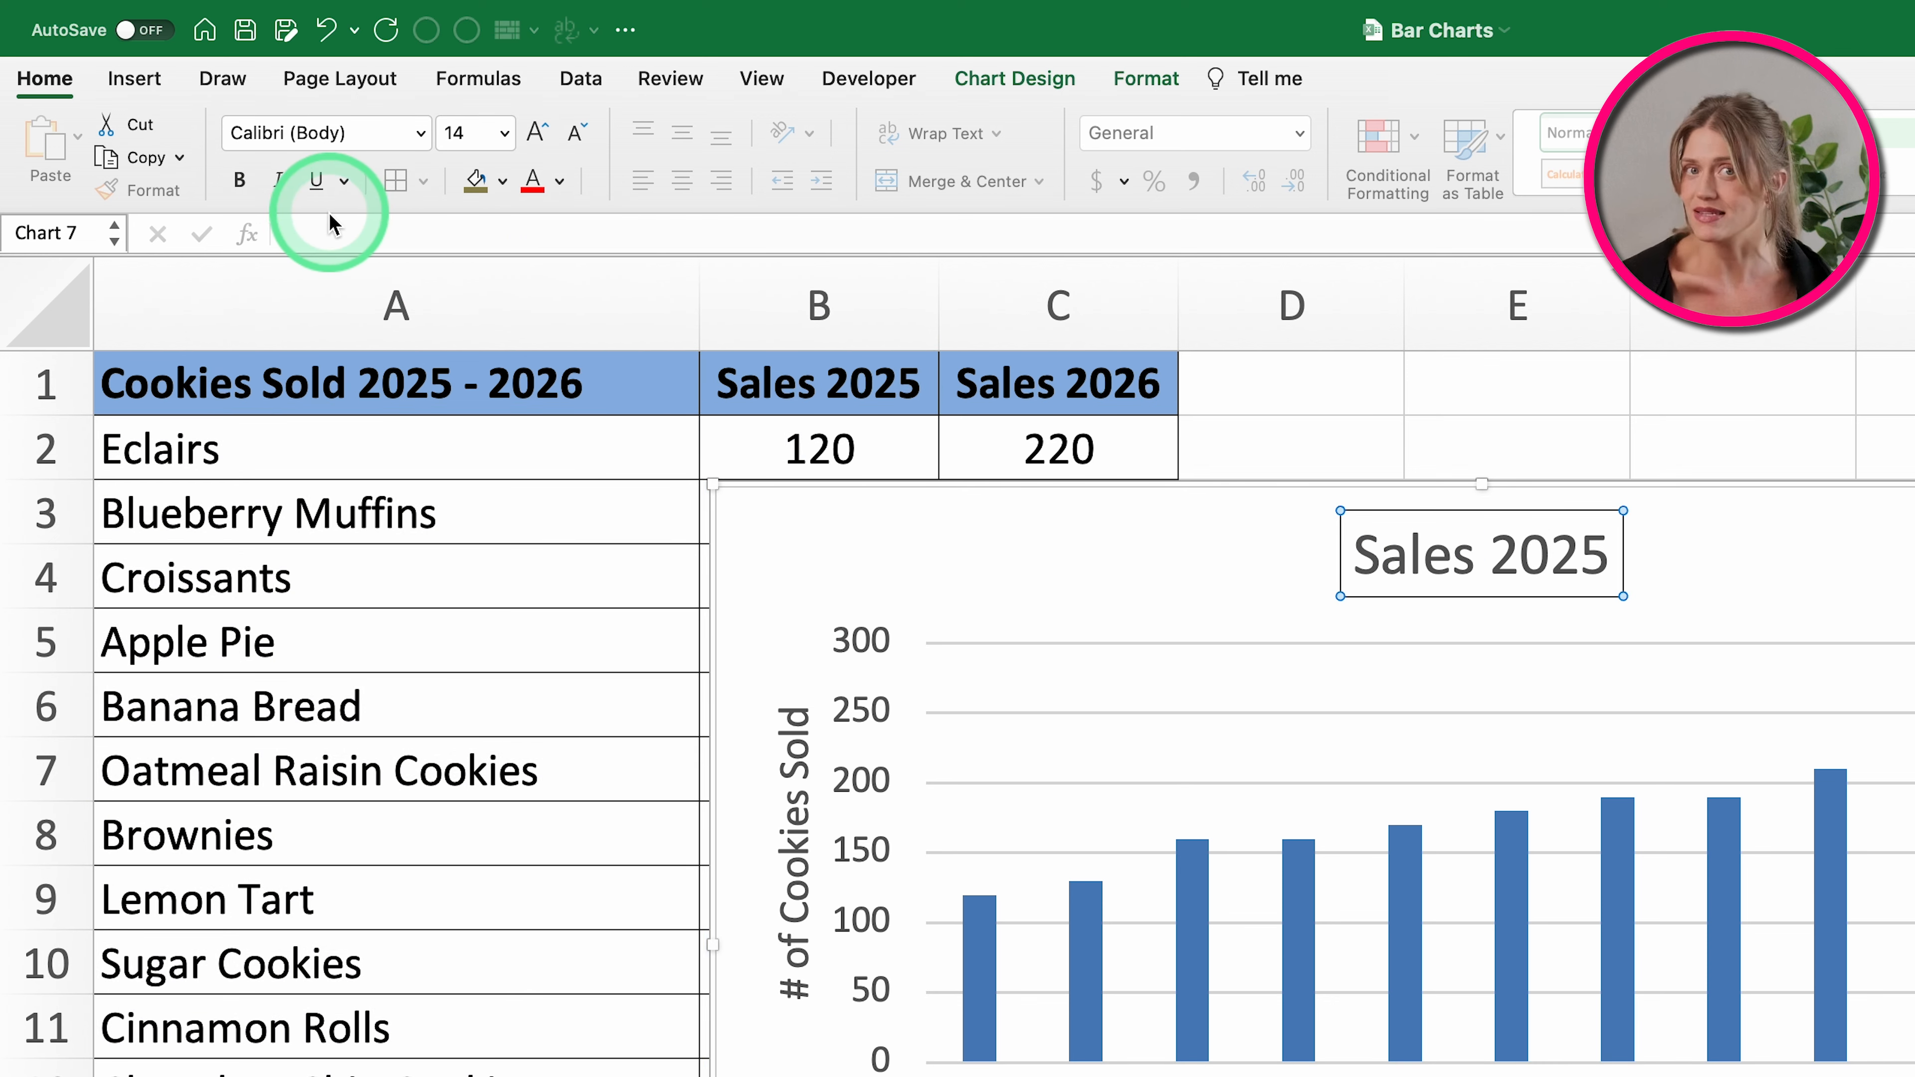
{"action": "left_click", "coordinate": [310, 231]}
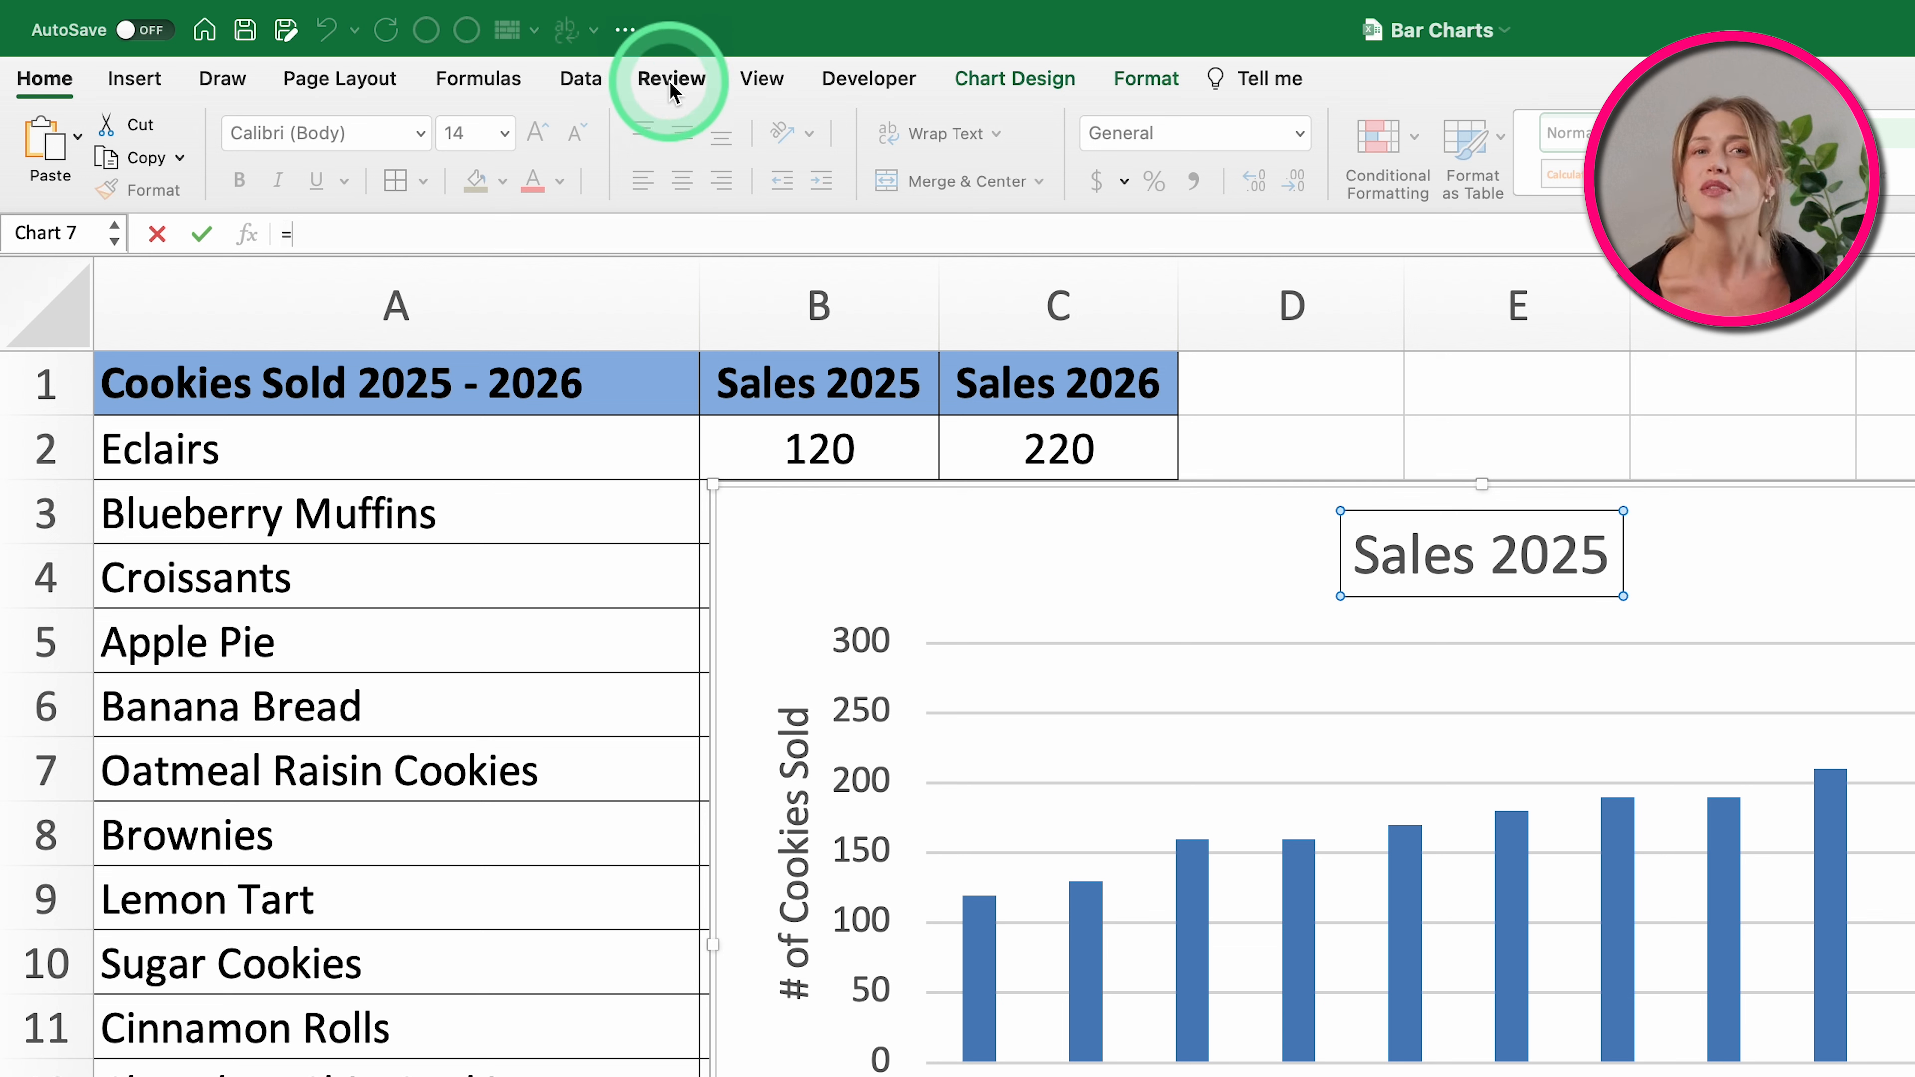
{"action": "left_click", "coordinate": [445, 383]}
{"action": "key", "text": "Return"}
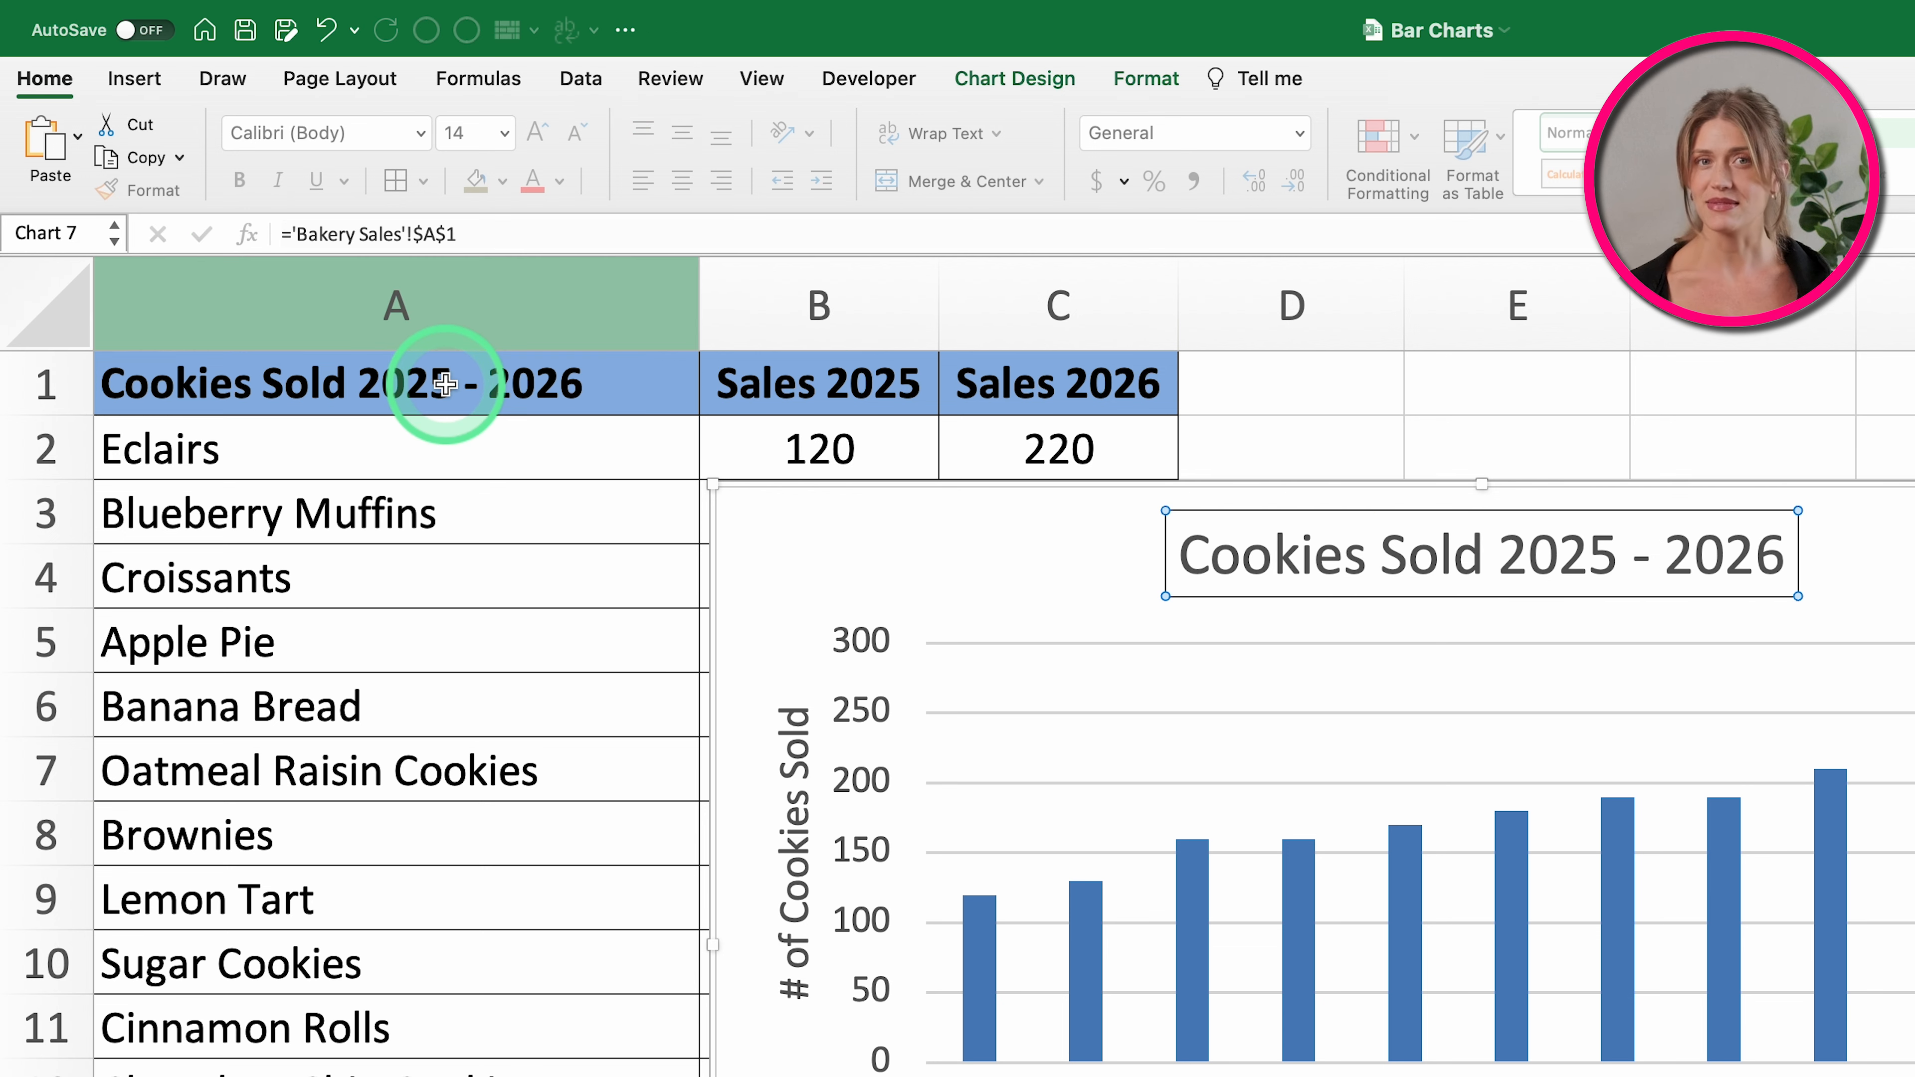
{"action": "left_click", "coordinate": [1877, 566]}
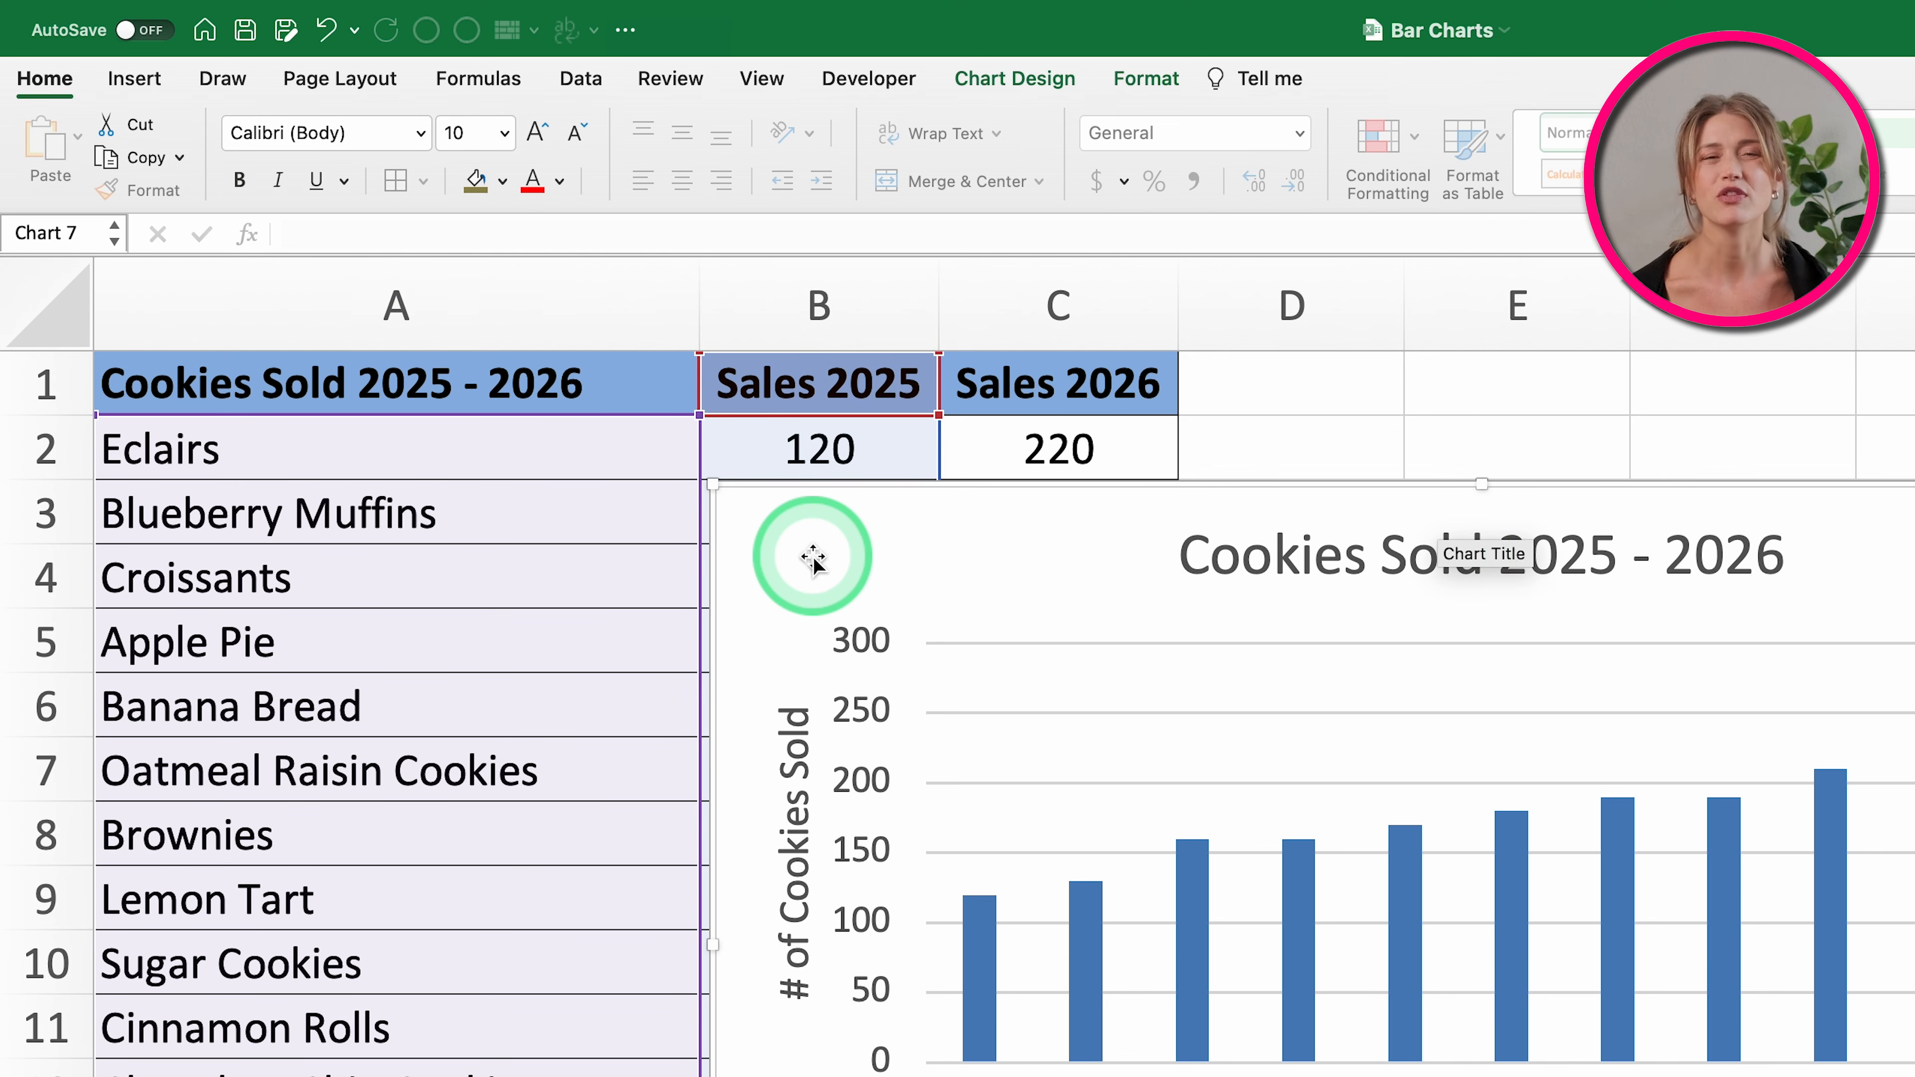
Step: Change the header in A1 to "Cookie Sales for Grand Opening" and widen column A to fit it
{"action": "left_click", "coordinate": [389, 375]}
{"action": "type", "text": "Cookie Sales for Grand o"}
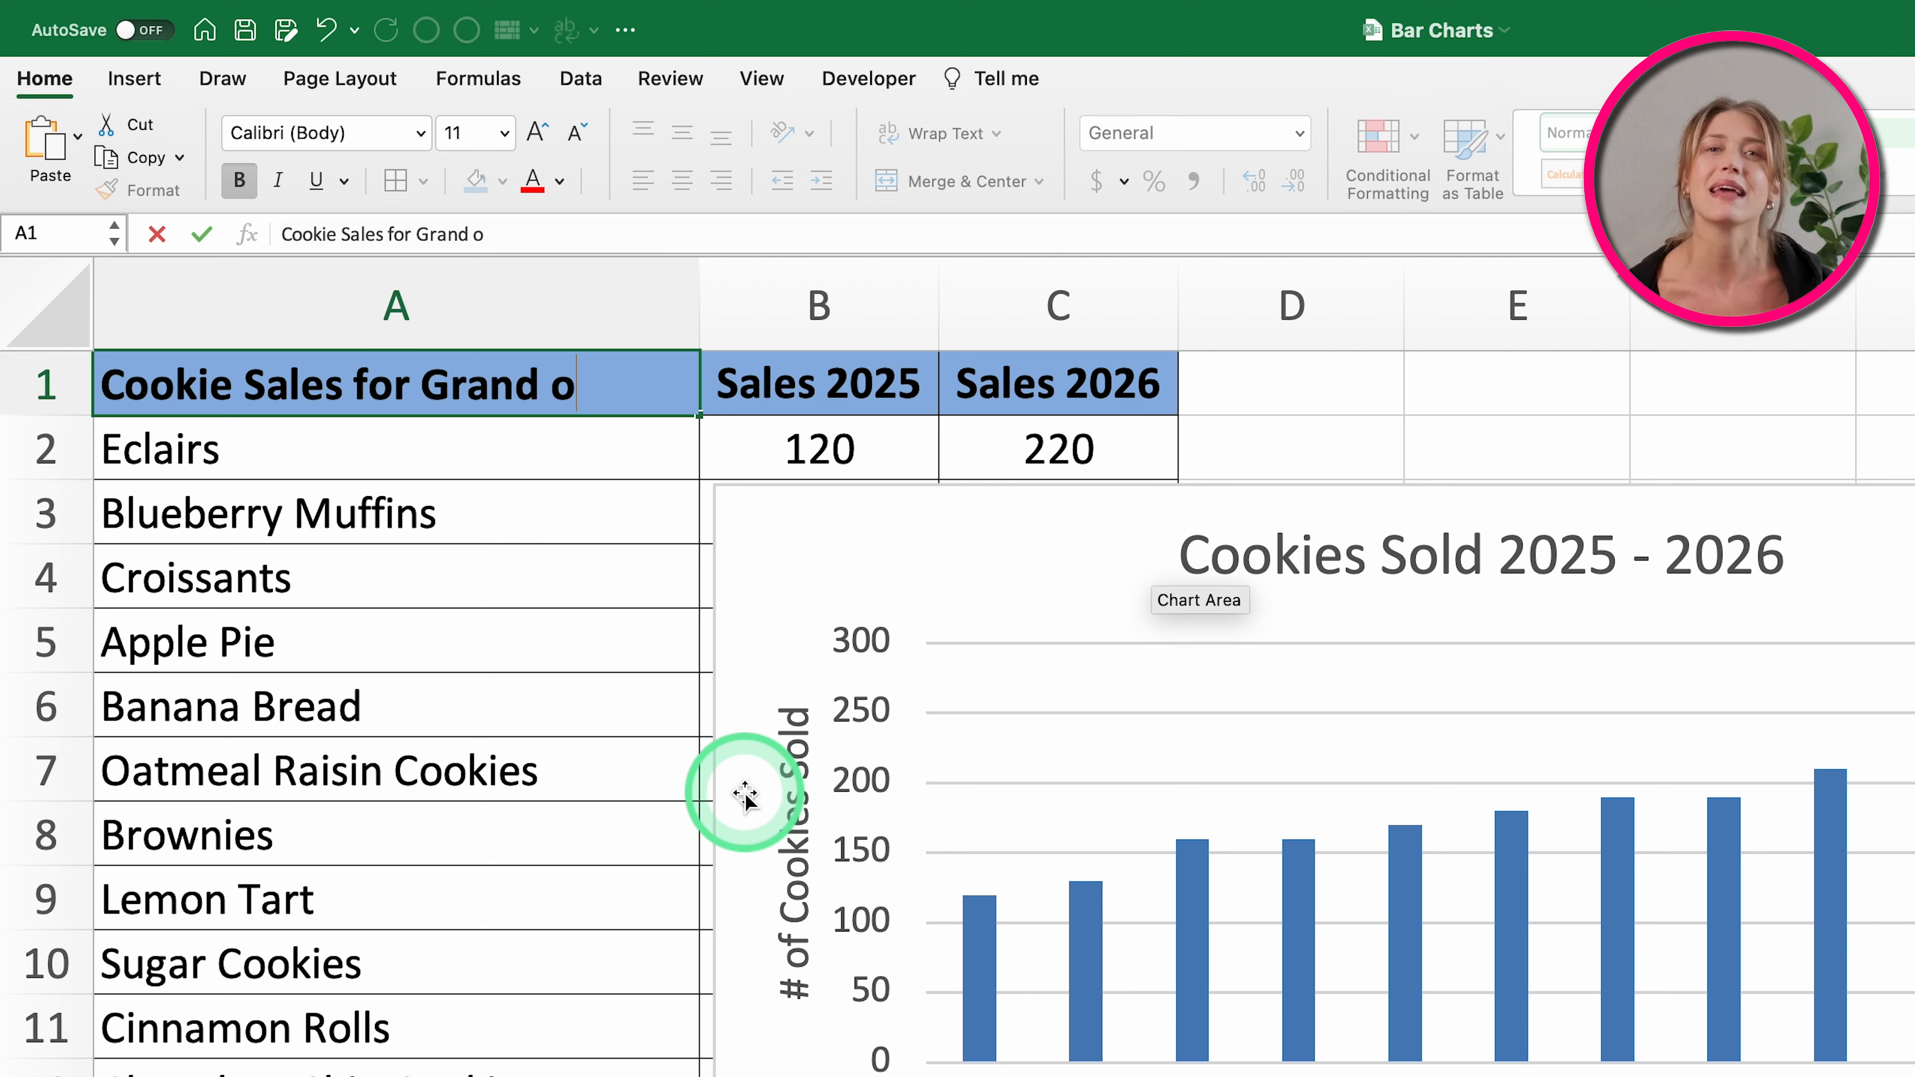
{"action": "key", "text": "BackSpace"}
{"action": "type", "text": "Opening"}
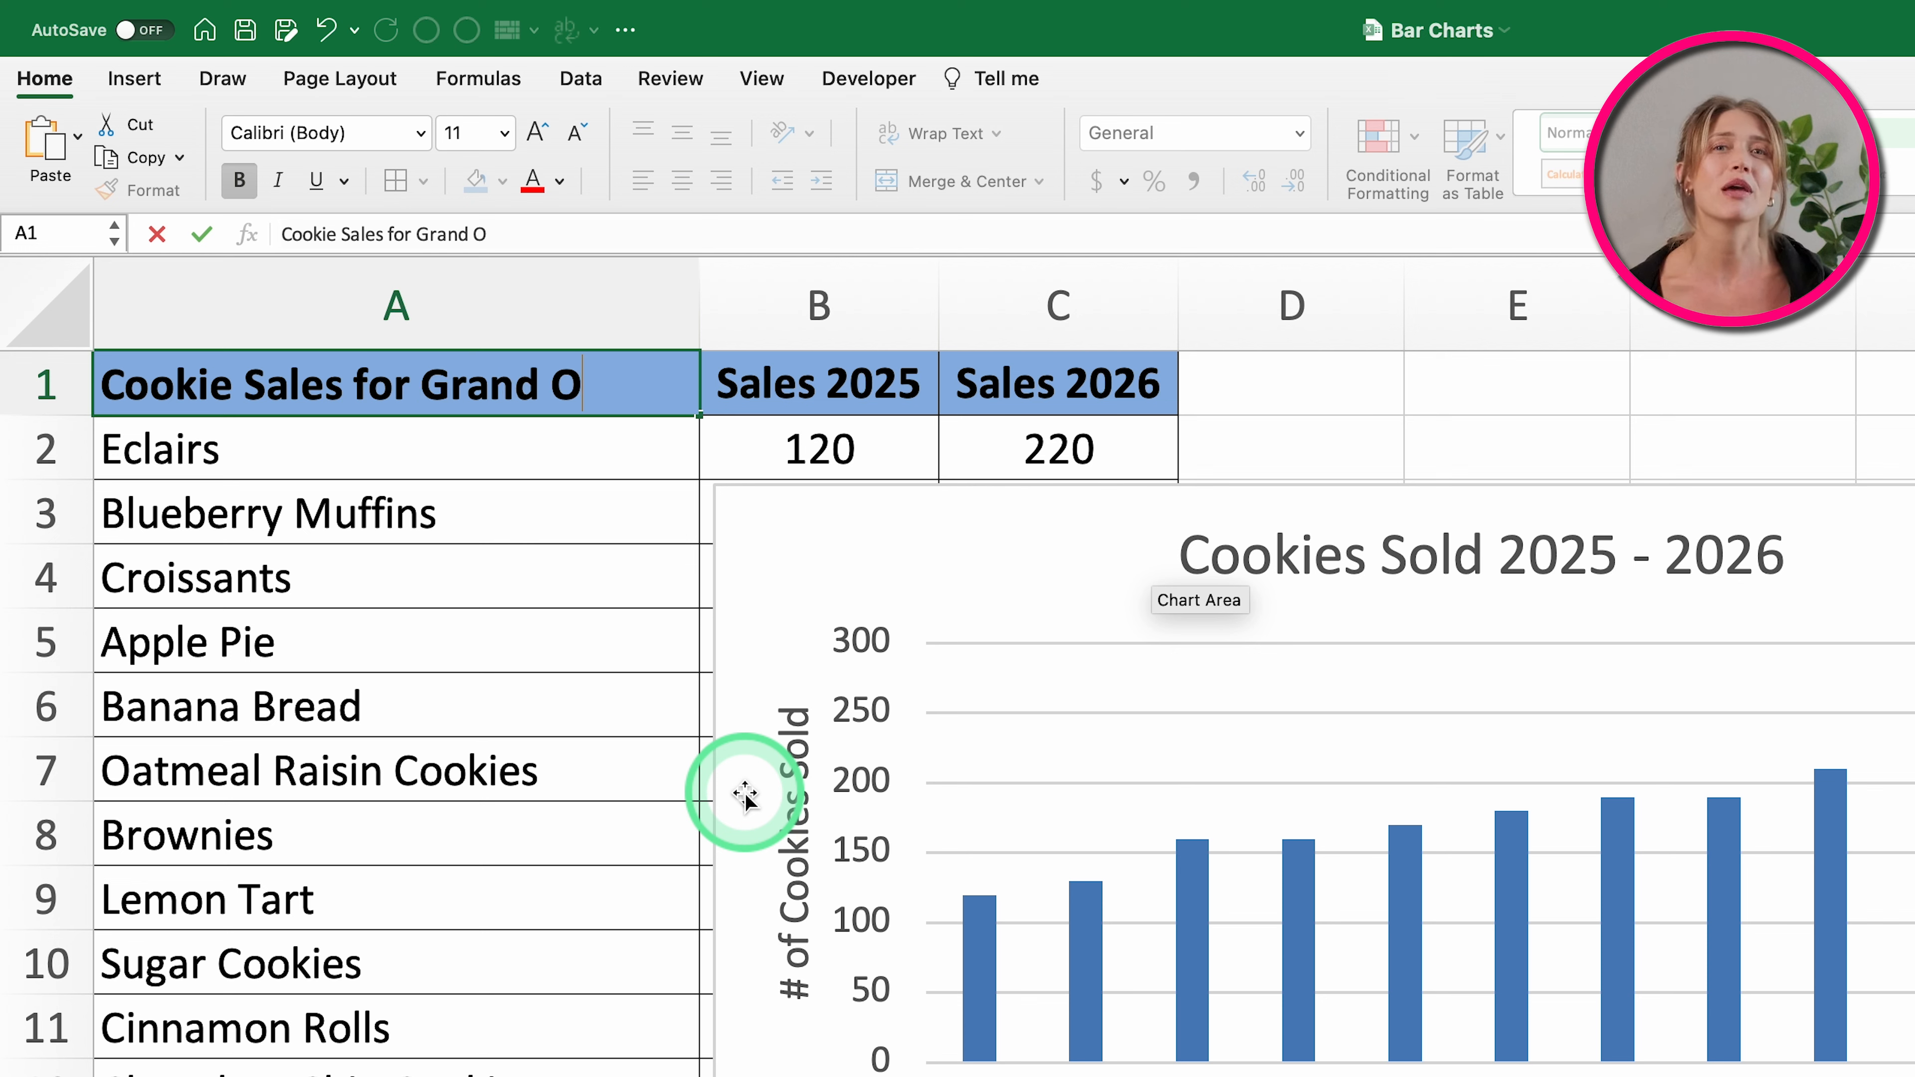
{"action": "key", "text": "Return"}
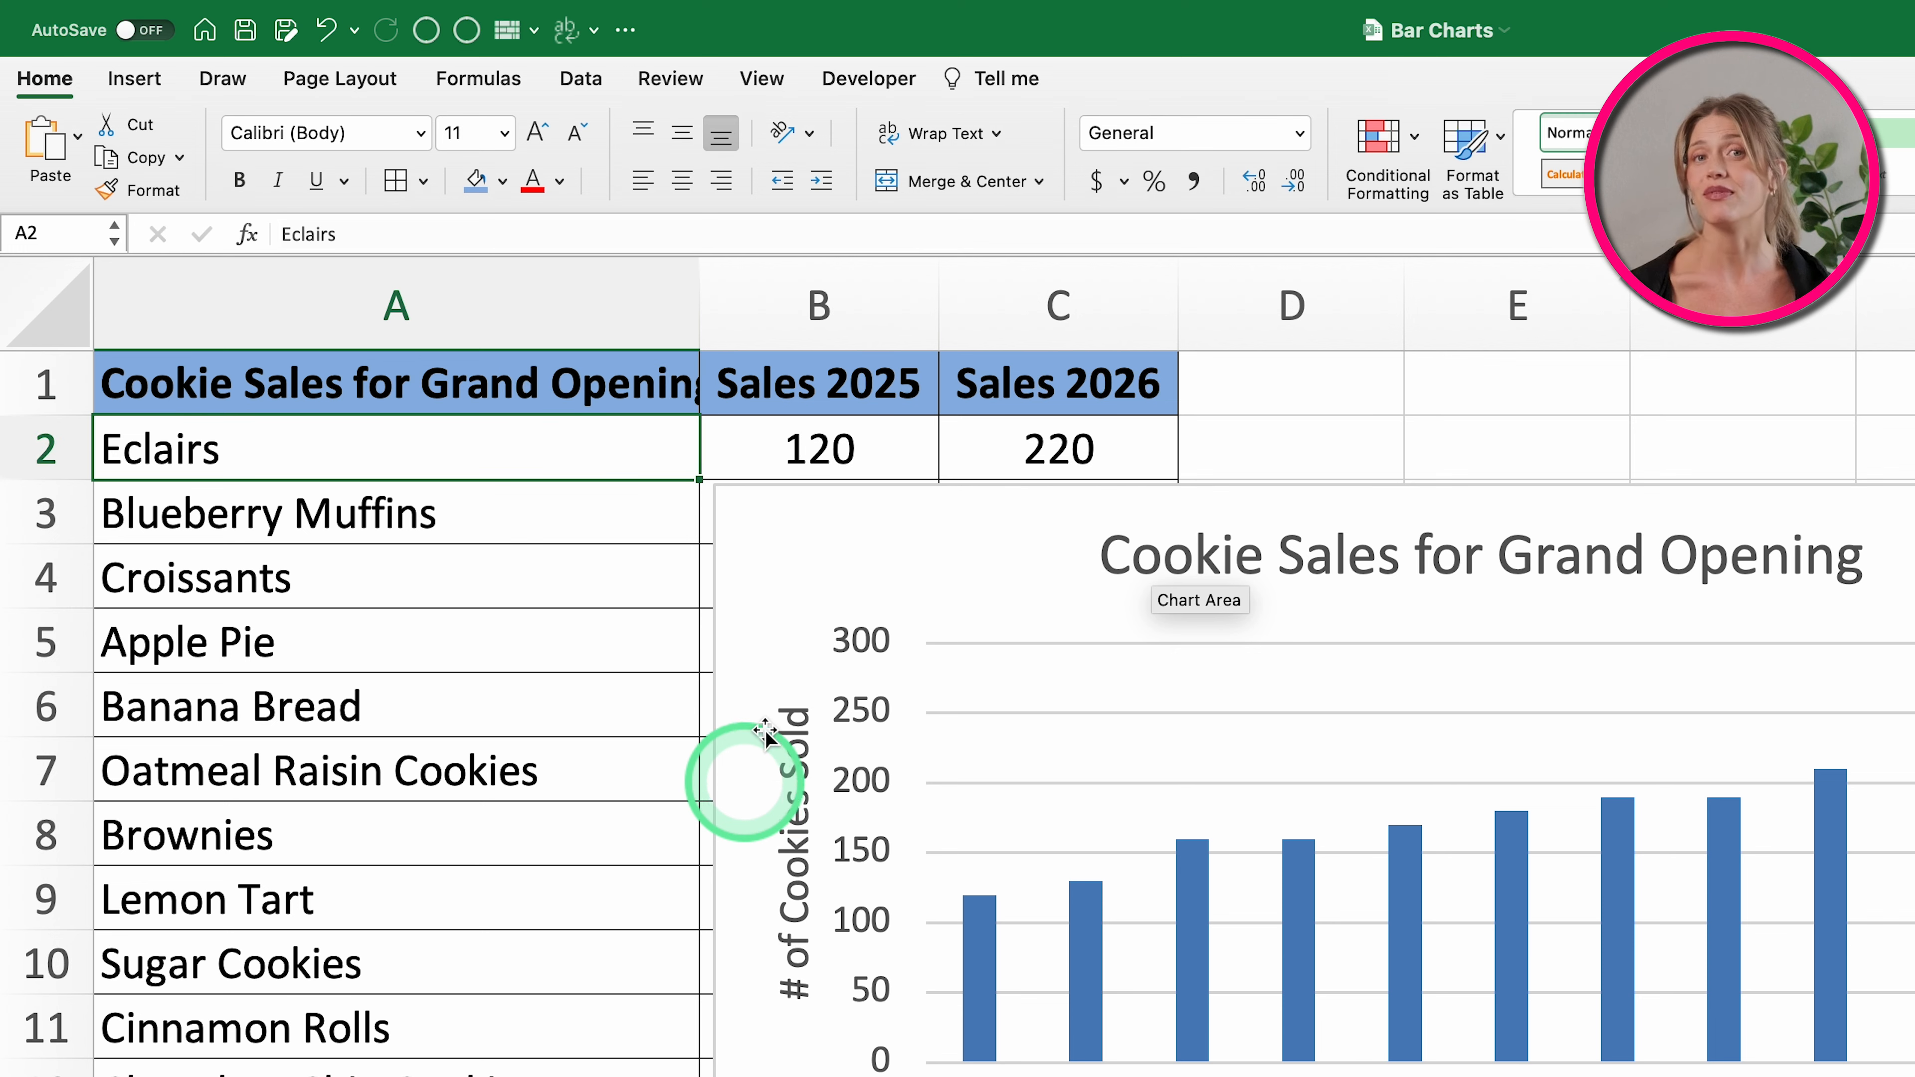
{"action": "left_click_drag", "start_coordinate": [693, 303], "coordinate": [742, 303]}
Step: Examine the sheet name and absolute cell reference in the chart title's link formula
{"action": "left_click", "coordinate": [1436, 558]}
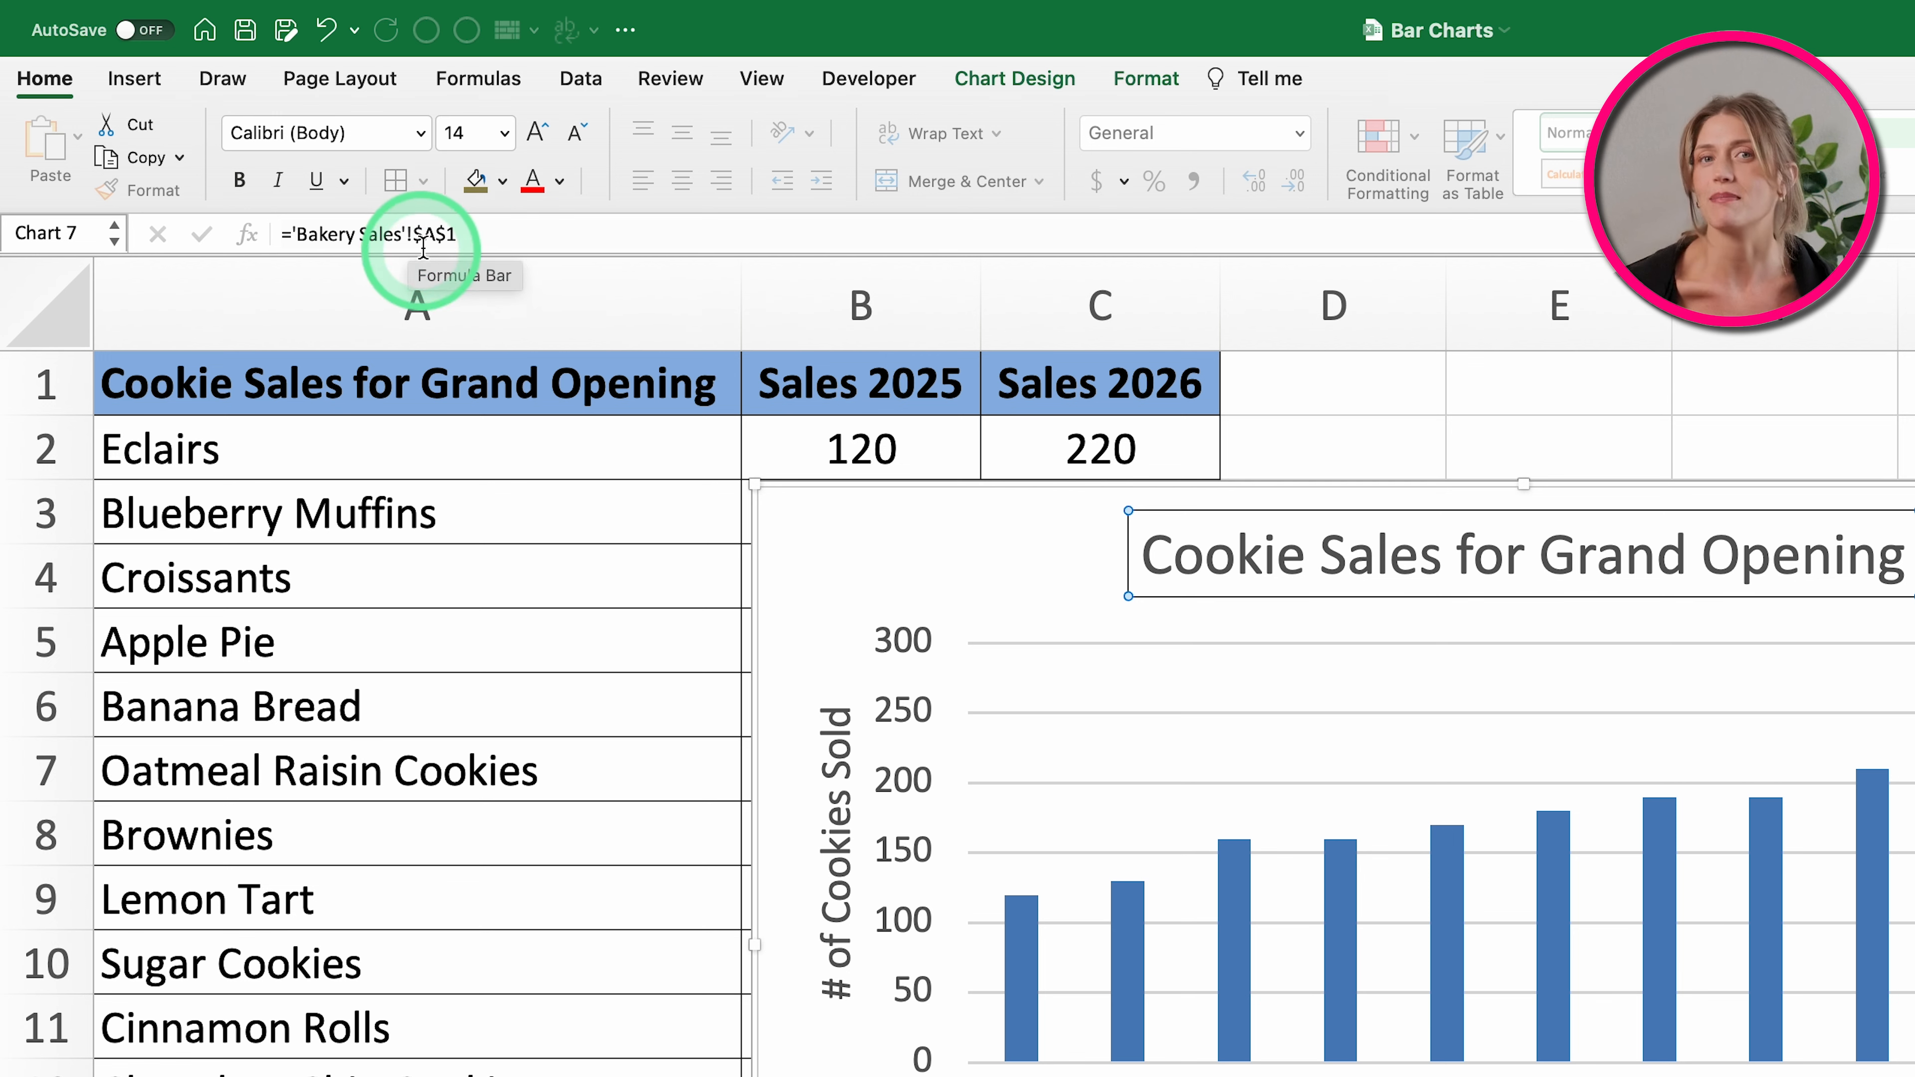
{"action": "left_click", "coordinate": [430, 234]}
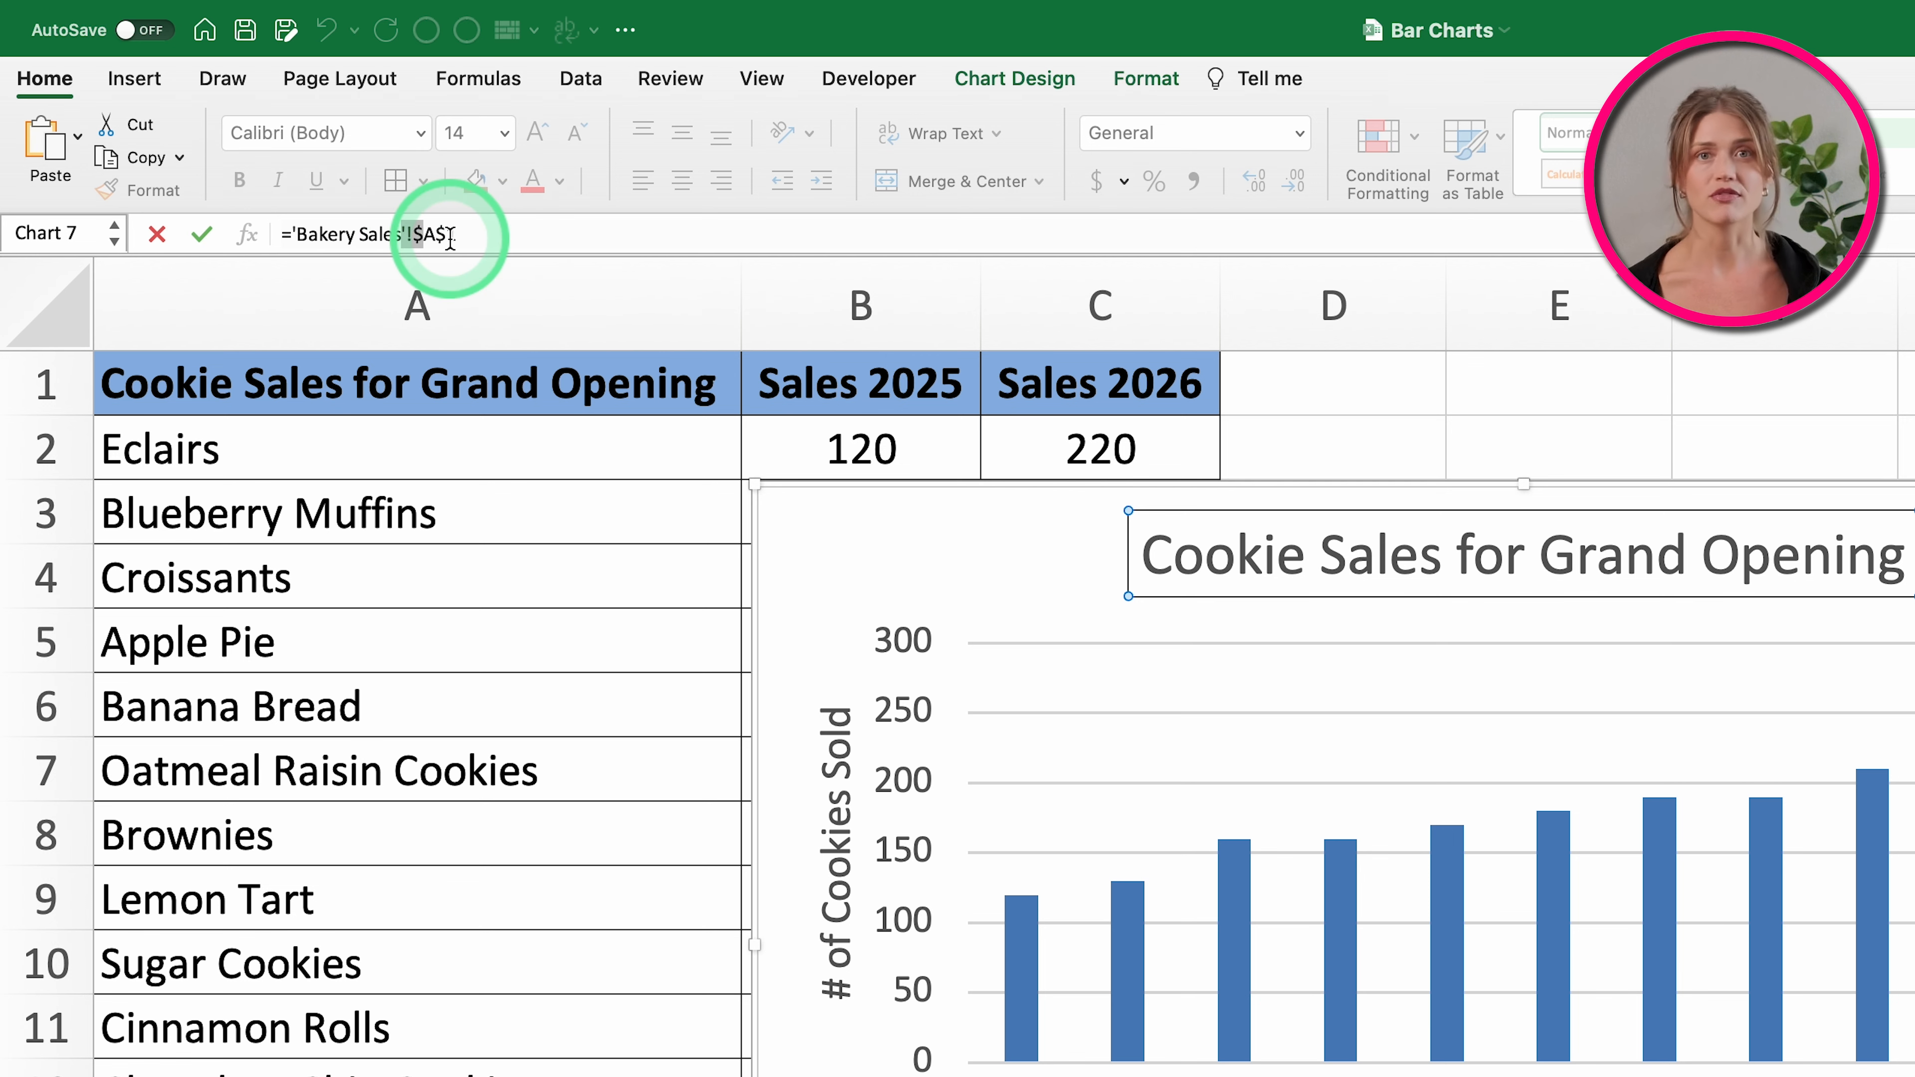
{"action": "left_click_drag", "start_coordinate": [436, 234], "coordinate": [454, 234]}
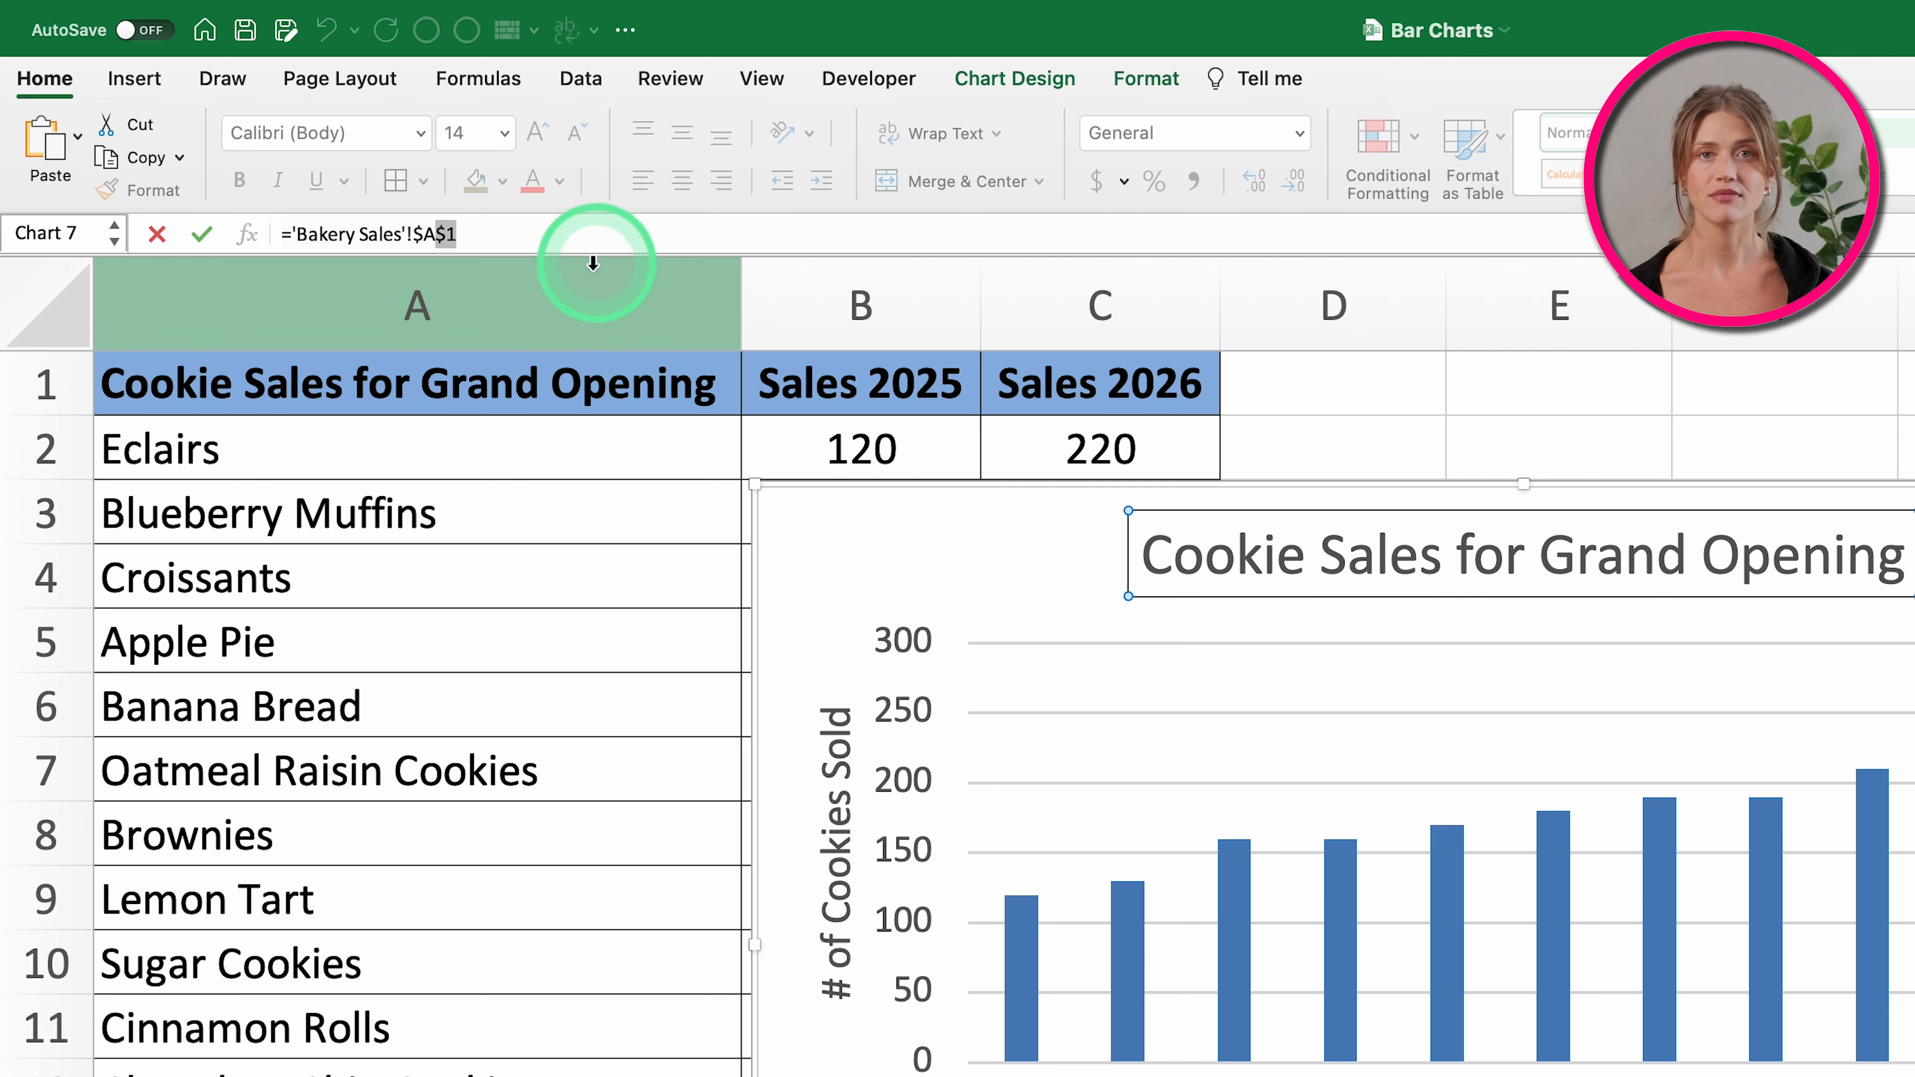
{"action": "left_click", "coordinate": [434, 235]}
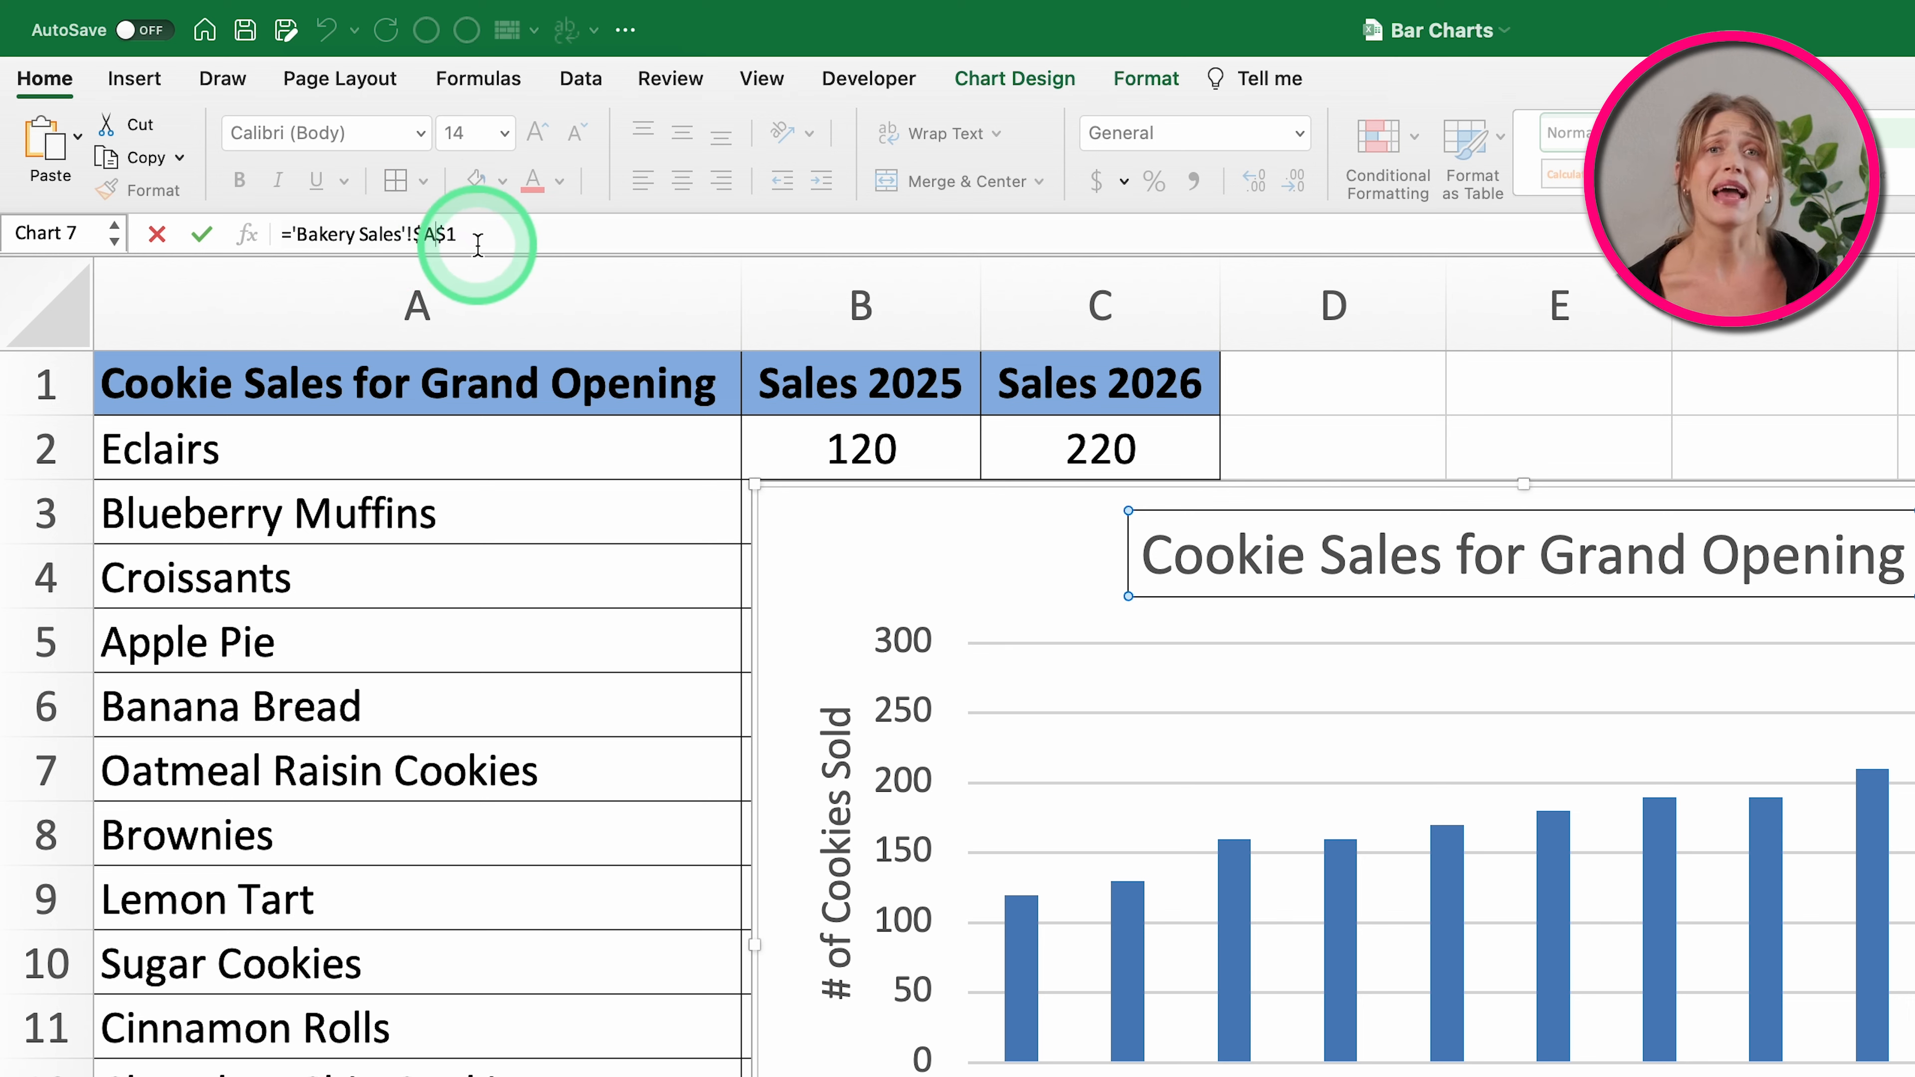
Step: Leave the title formula and move the chart slightly up and to the right over the worksheet
{"action": "left_click", "coordinate": [786, 501]}
{"action": "left_click_drag", "start_coordinate": [857, 510], "coordinate": [912, 484]}
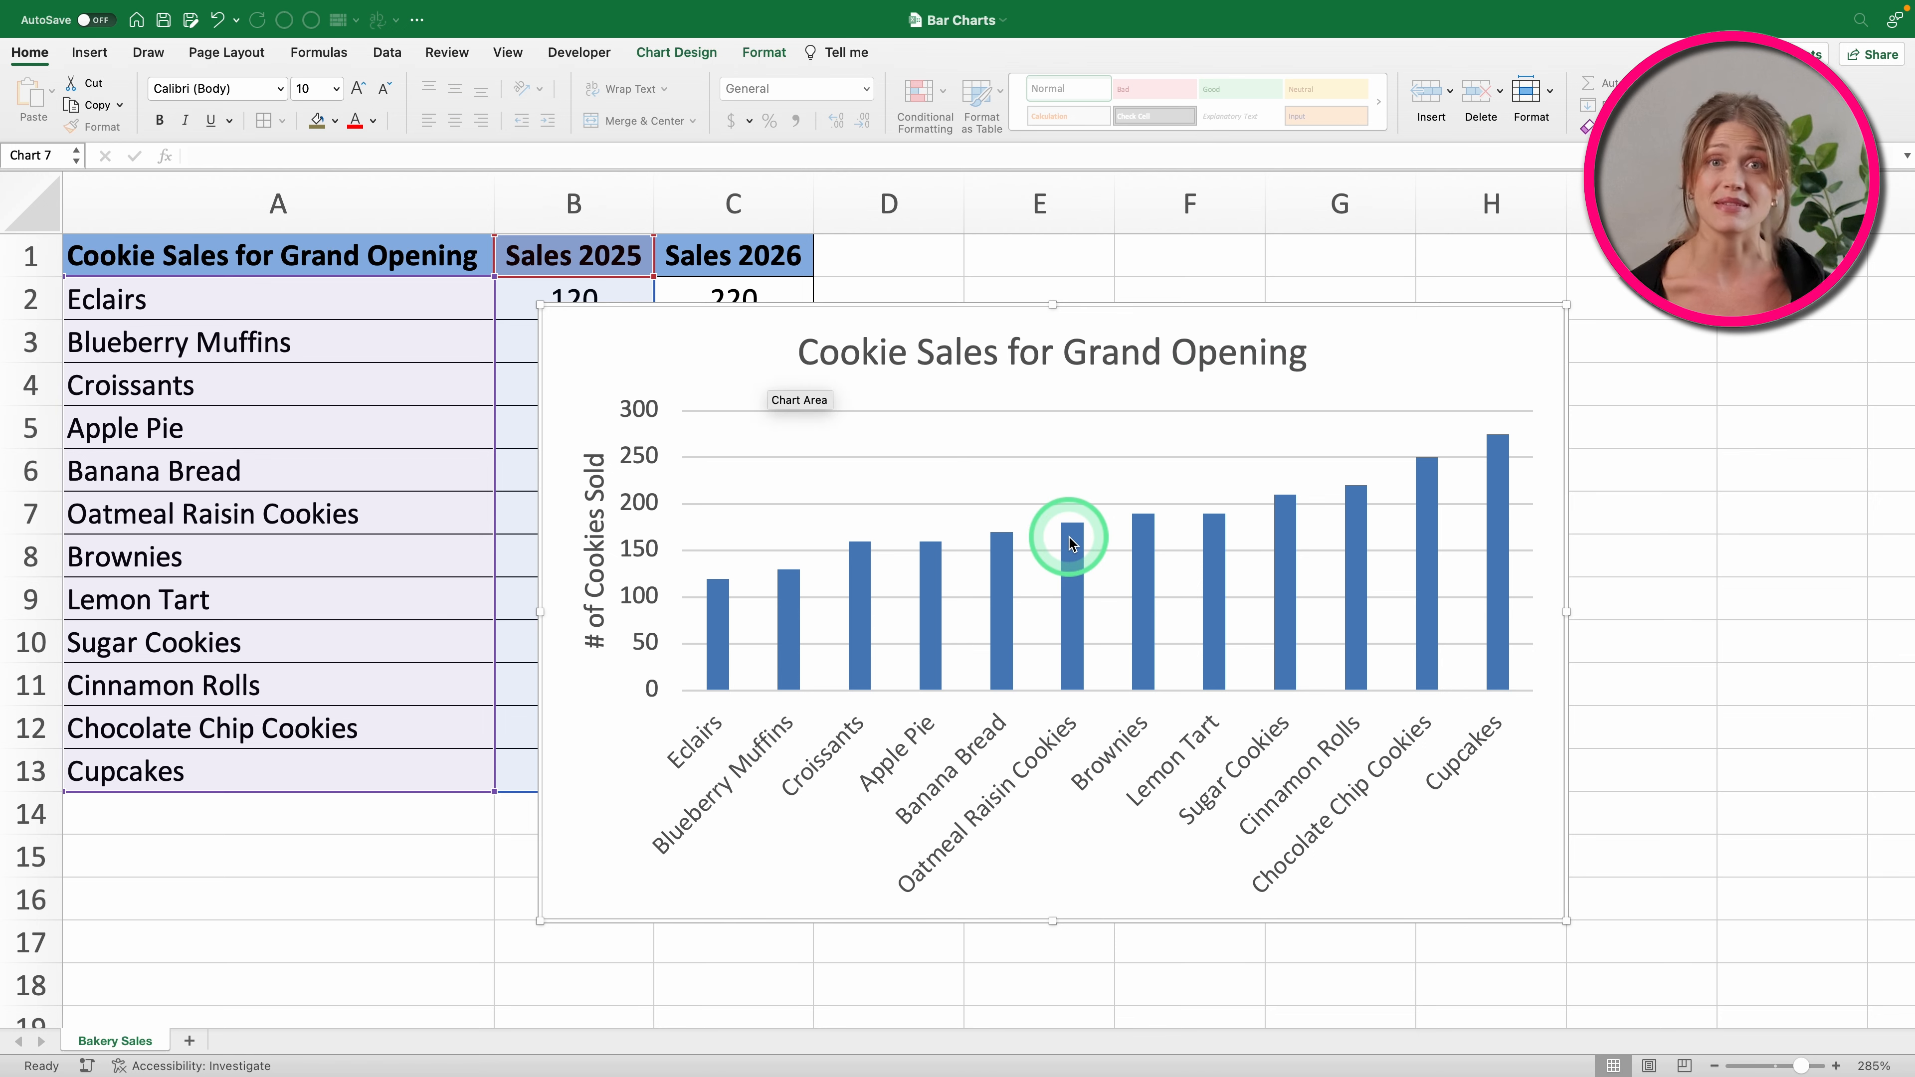
{"action": "mouse_move", "coordinate": [1072, 543]}
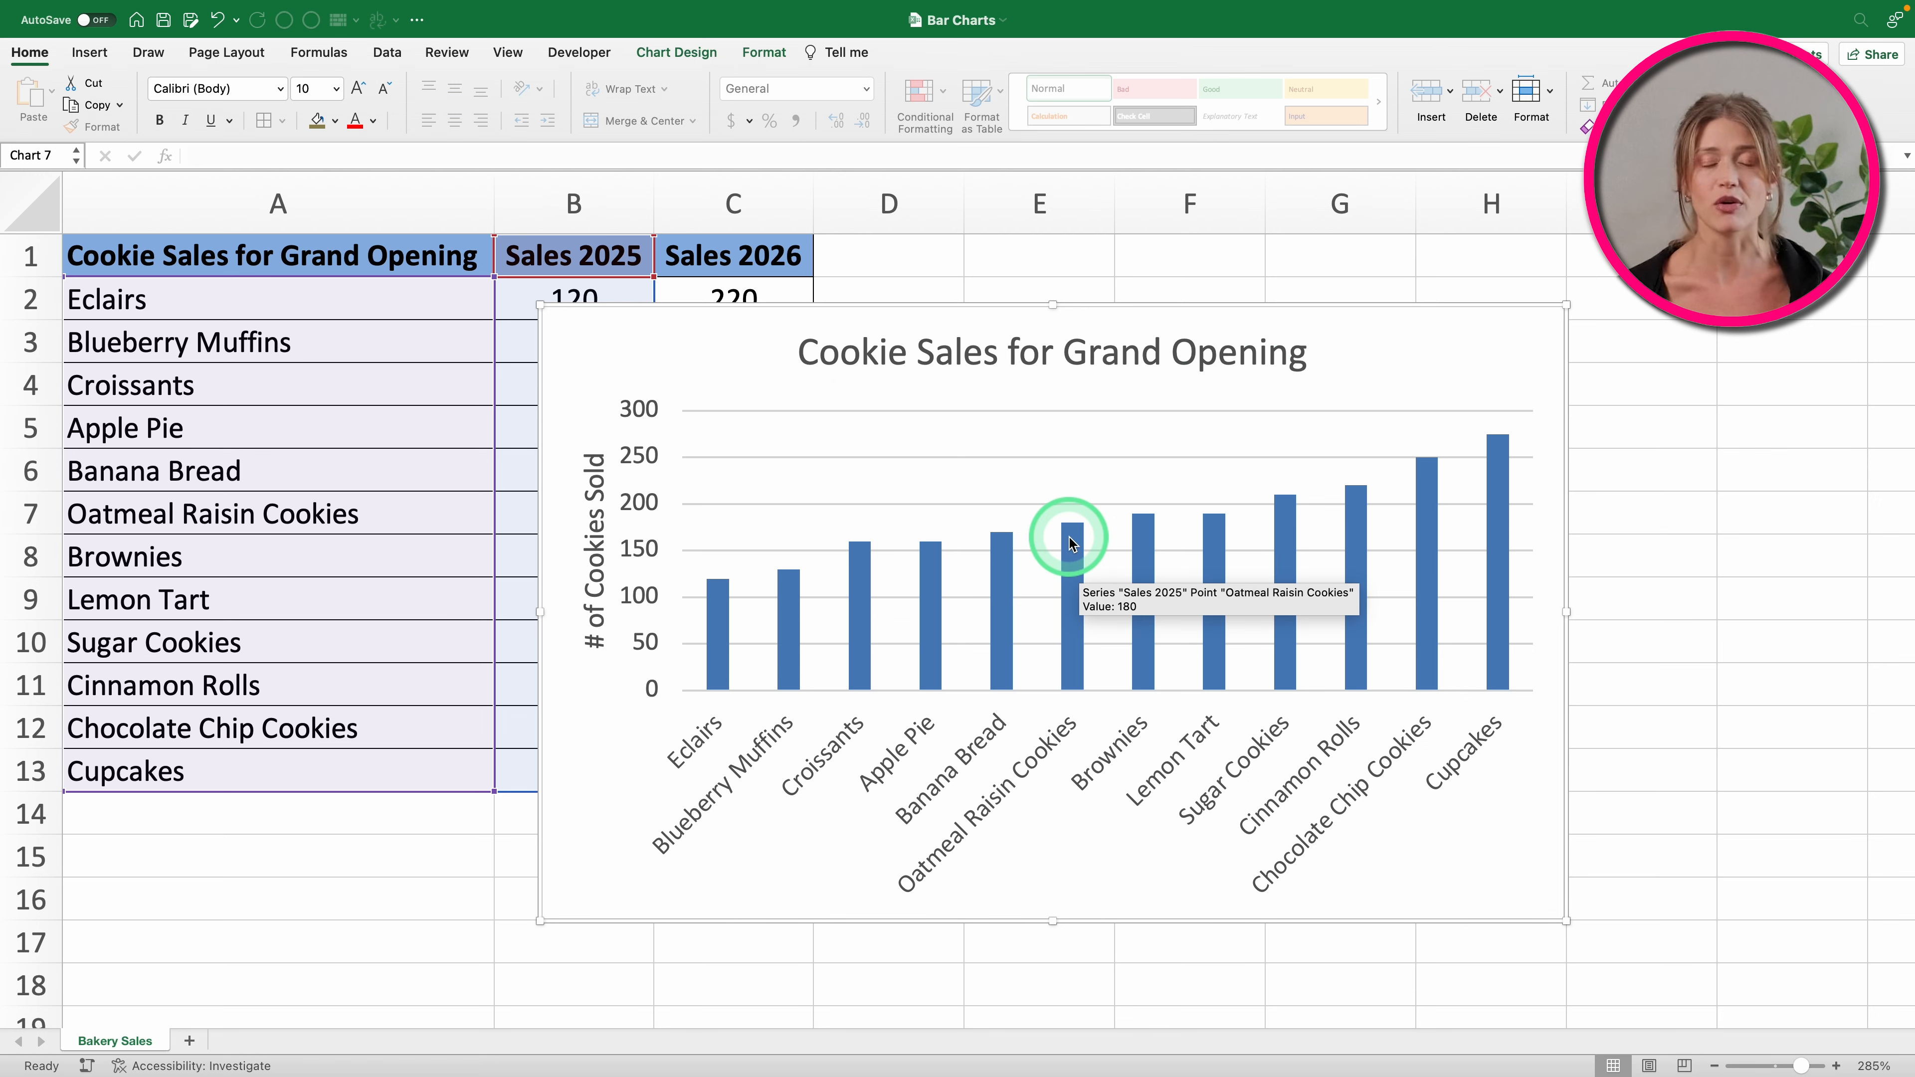
Step: Try quick layouts with data labels and with axis titles, and settle on the one with a chart title and right-side legend
{"action": "left_click", "coordinate": [1372, 333]}
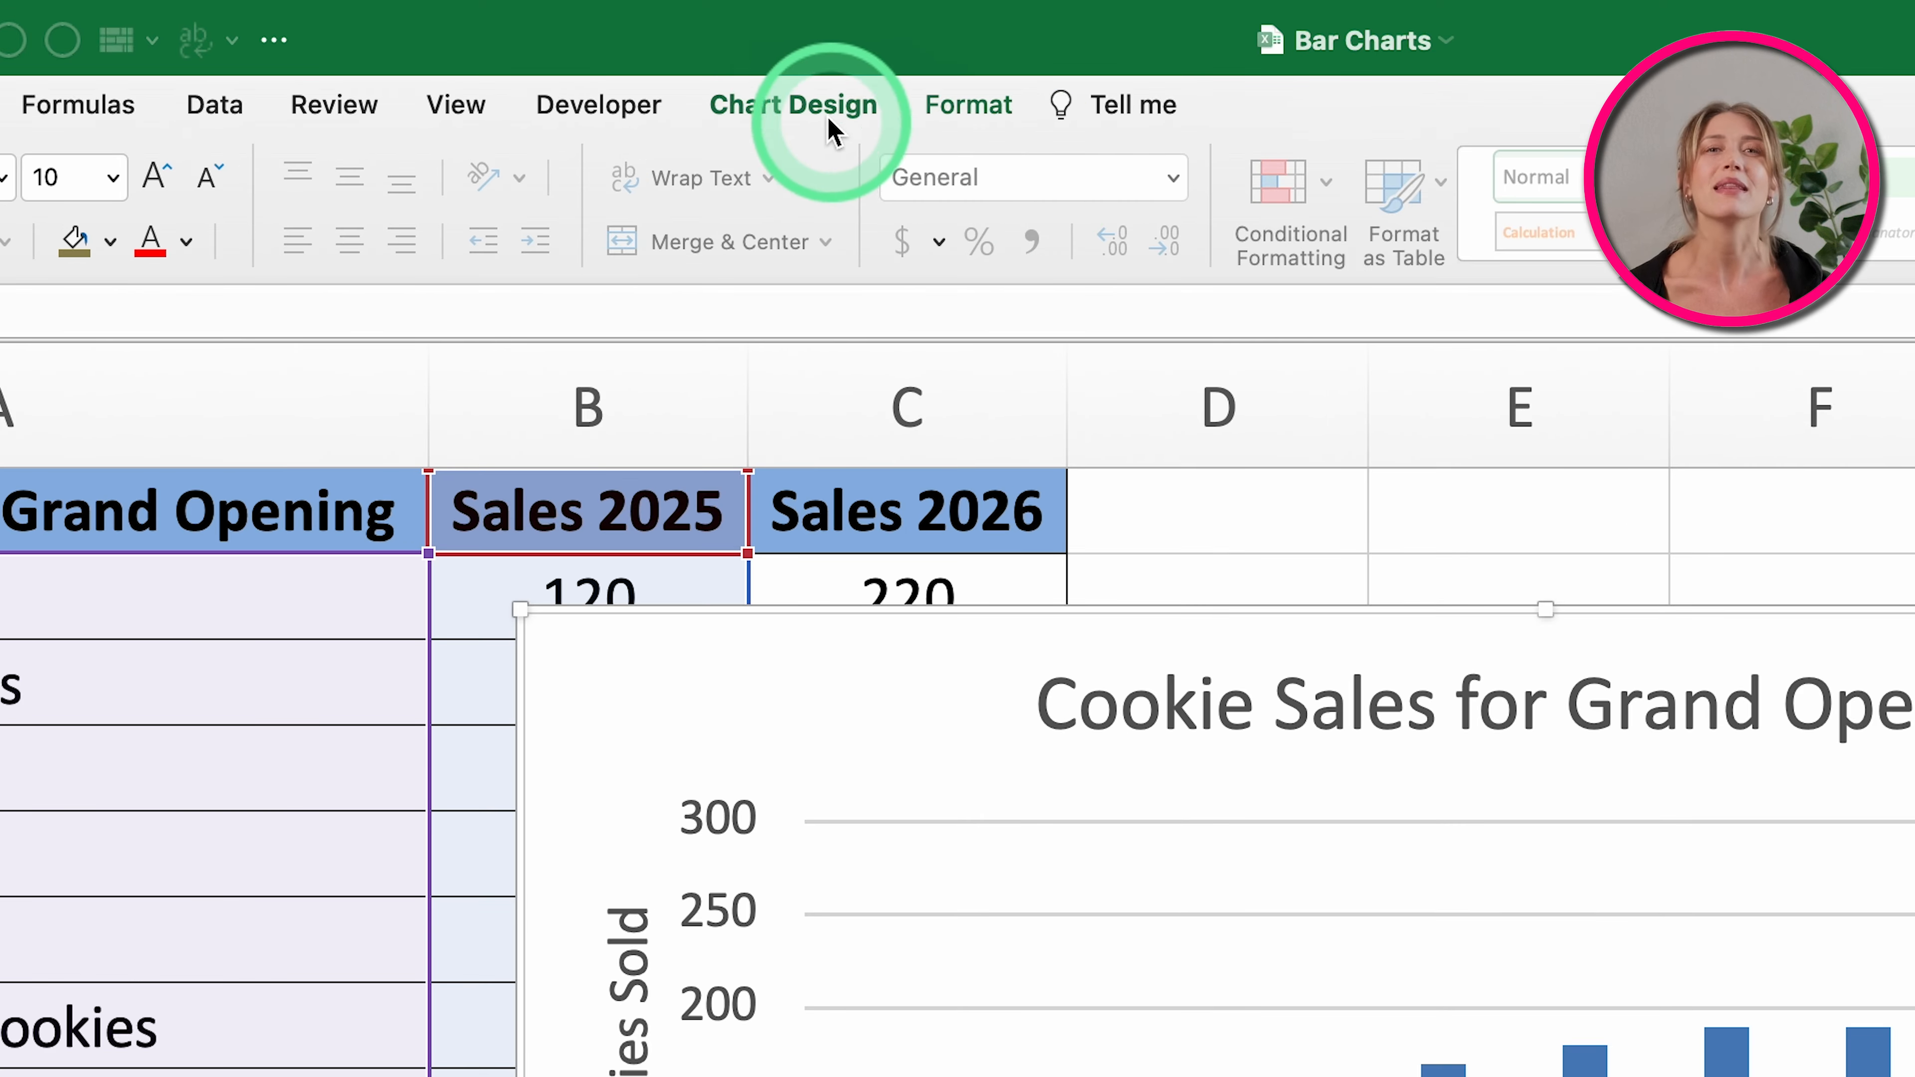
{"action": "left_click", "coordinate": [685, 52]}
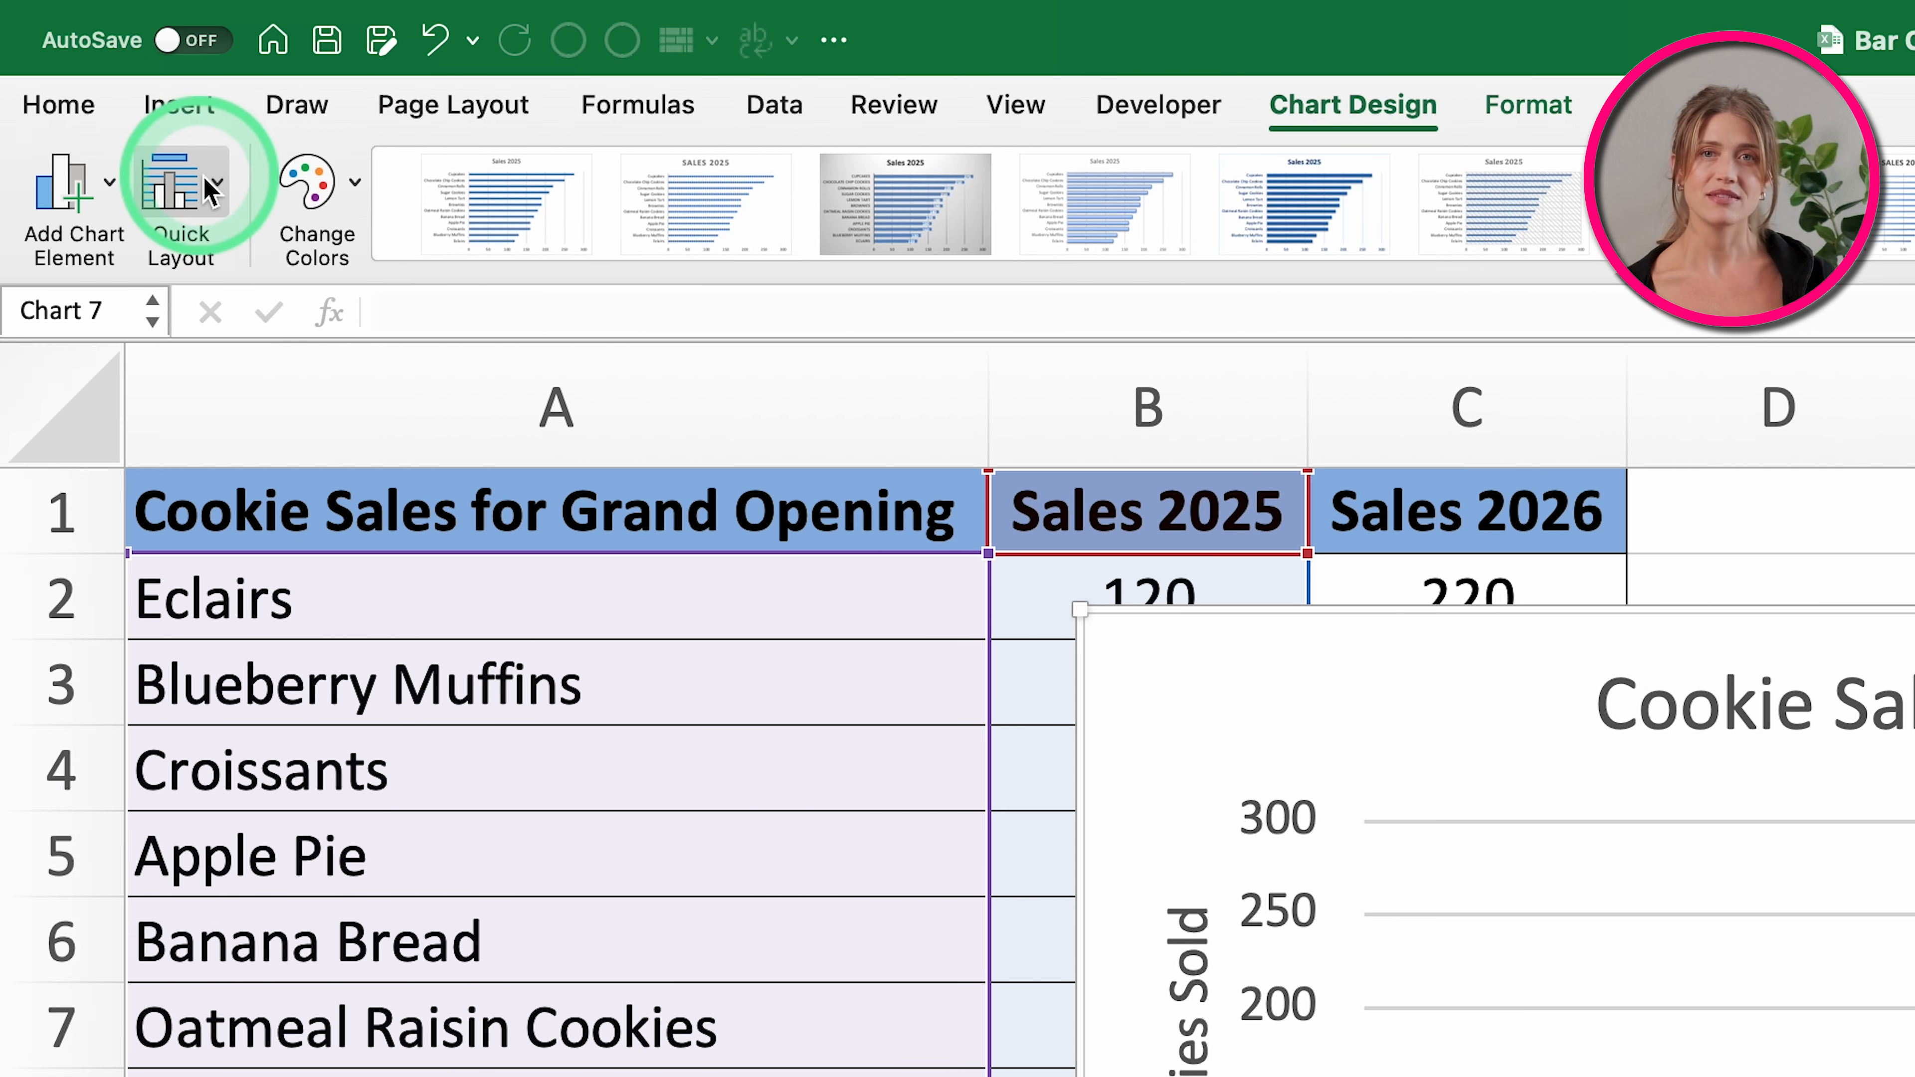
{"action": "left_click", "coordinate": [216, 181]}
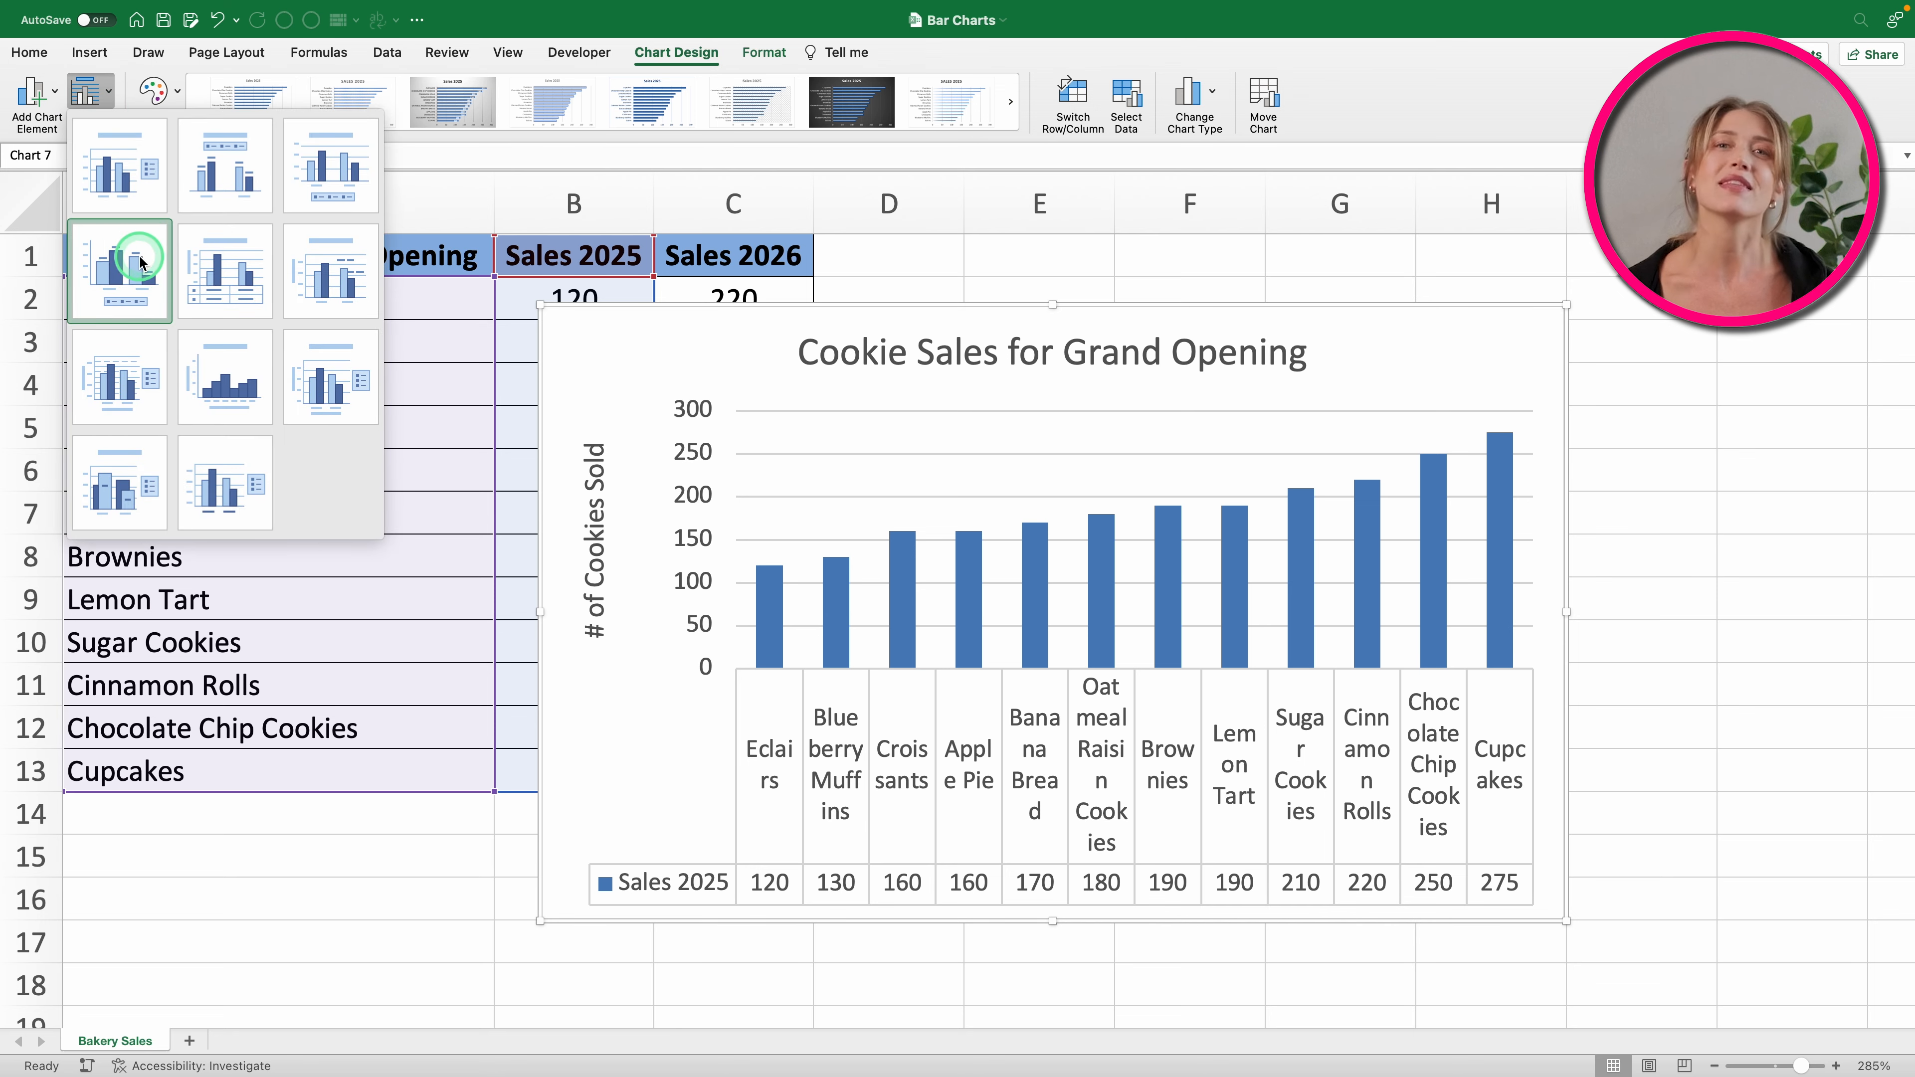
{"action": "left_click", "coordinate": [140, 262]}
{"action": "left_click", "coordinate": [87, 94]}
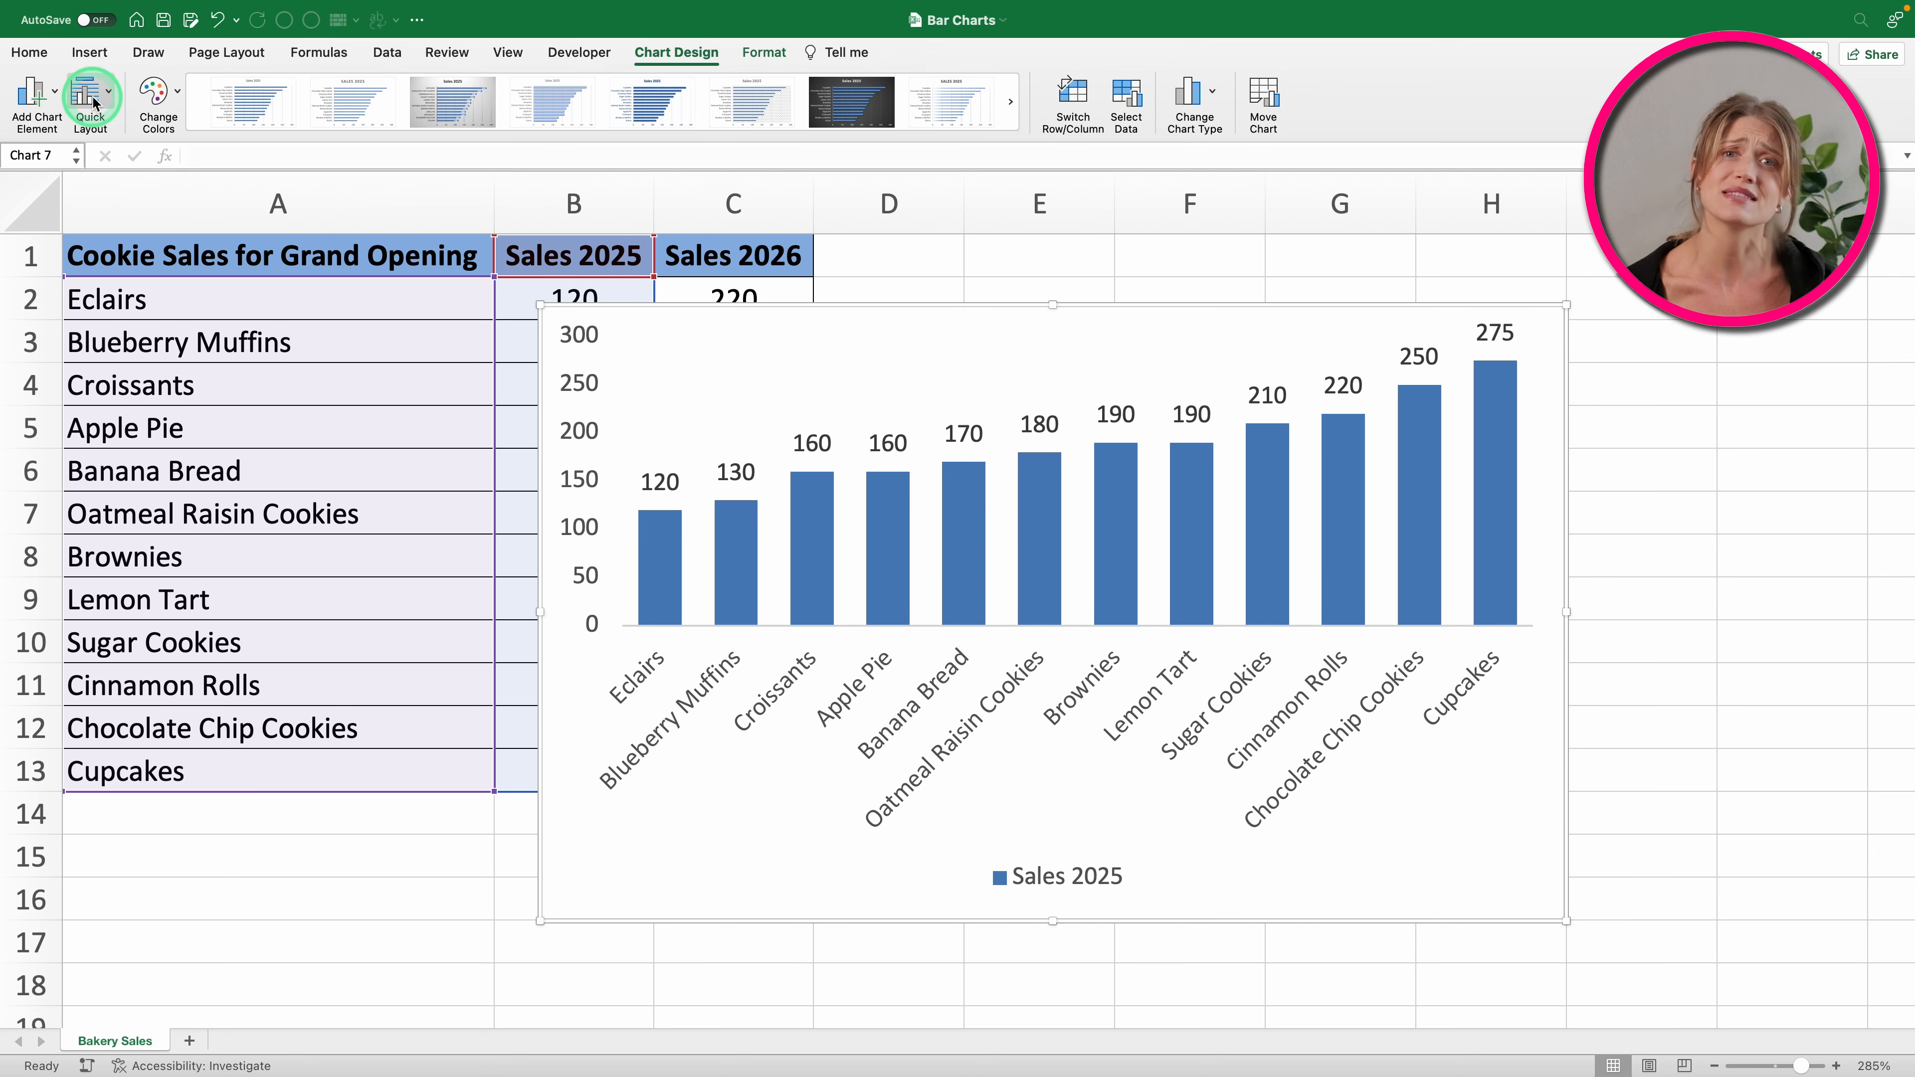
{"action": "left_click", "coordinate": [143, 361]}
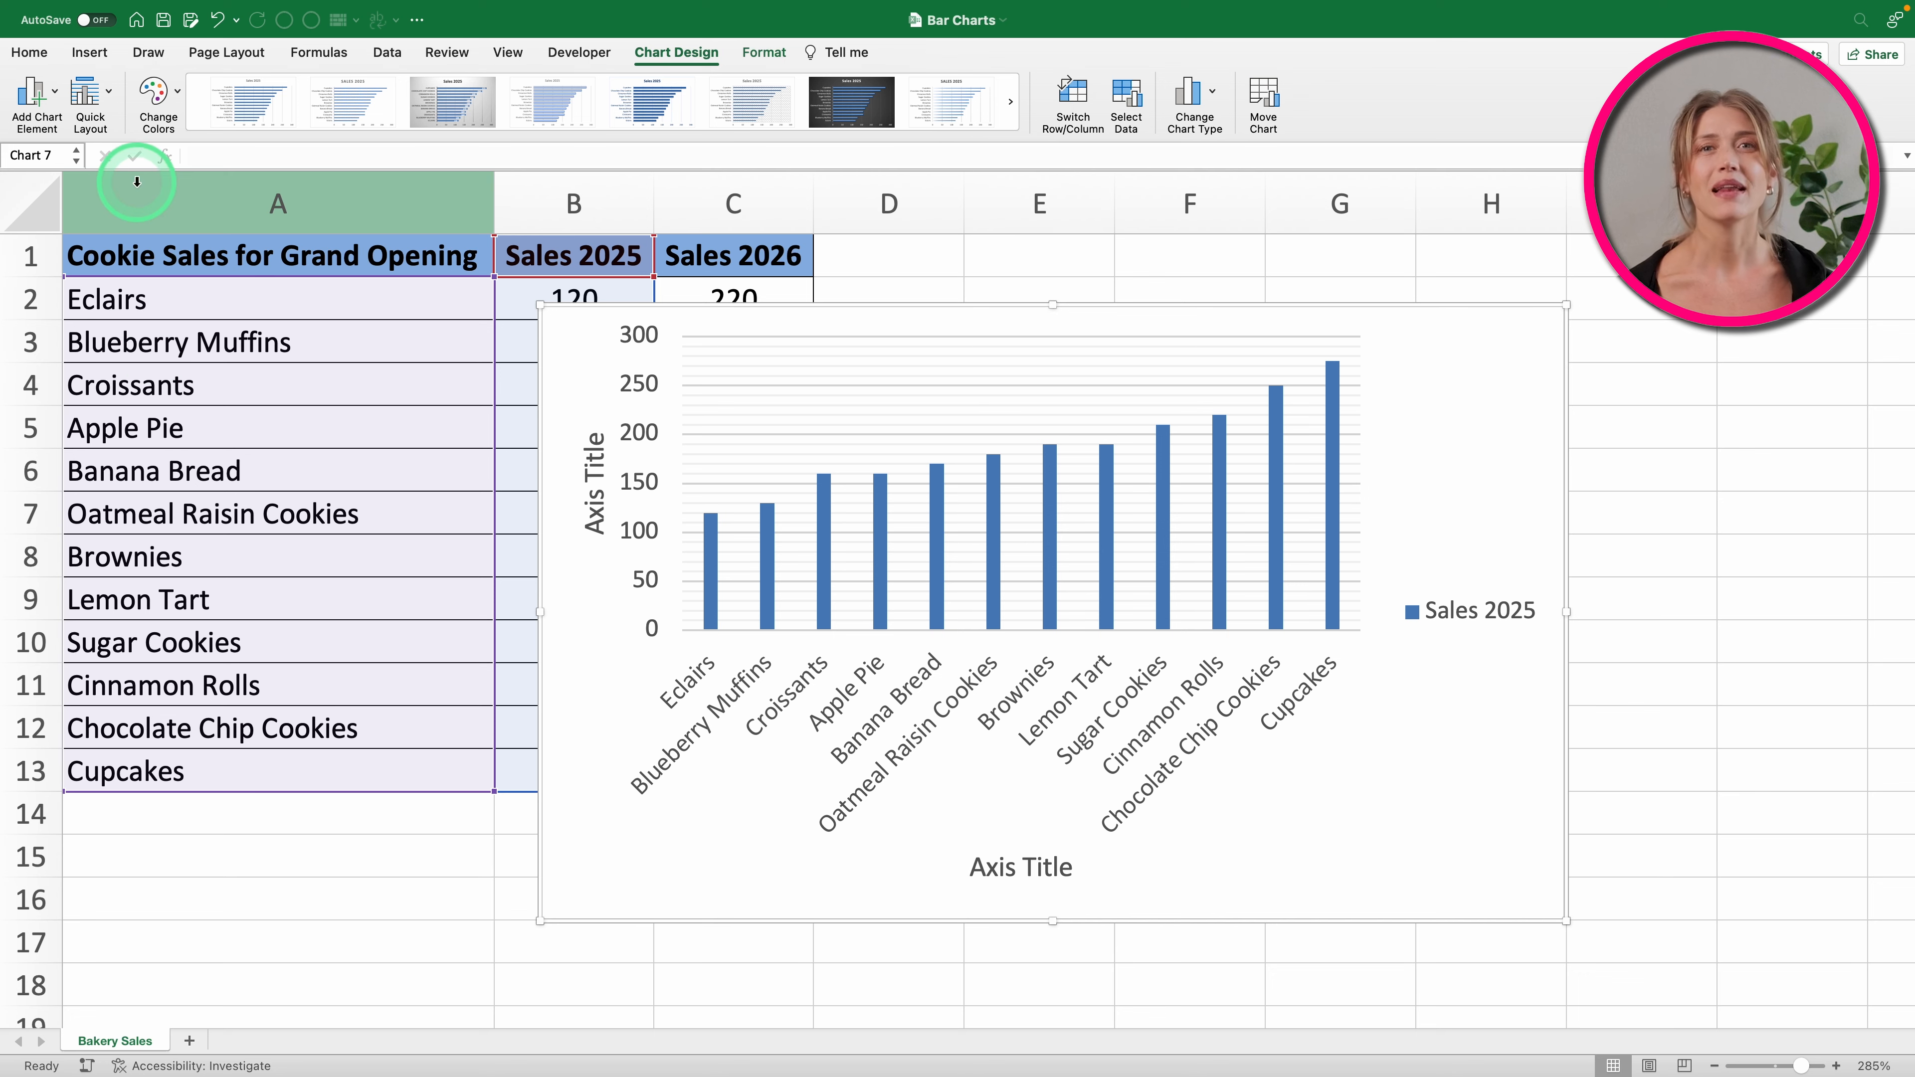
{"action": "left_click", "coordinate": [87, 94]}
{"action": "left_click", "coordinate": [120, 139]}
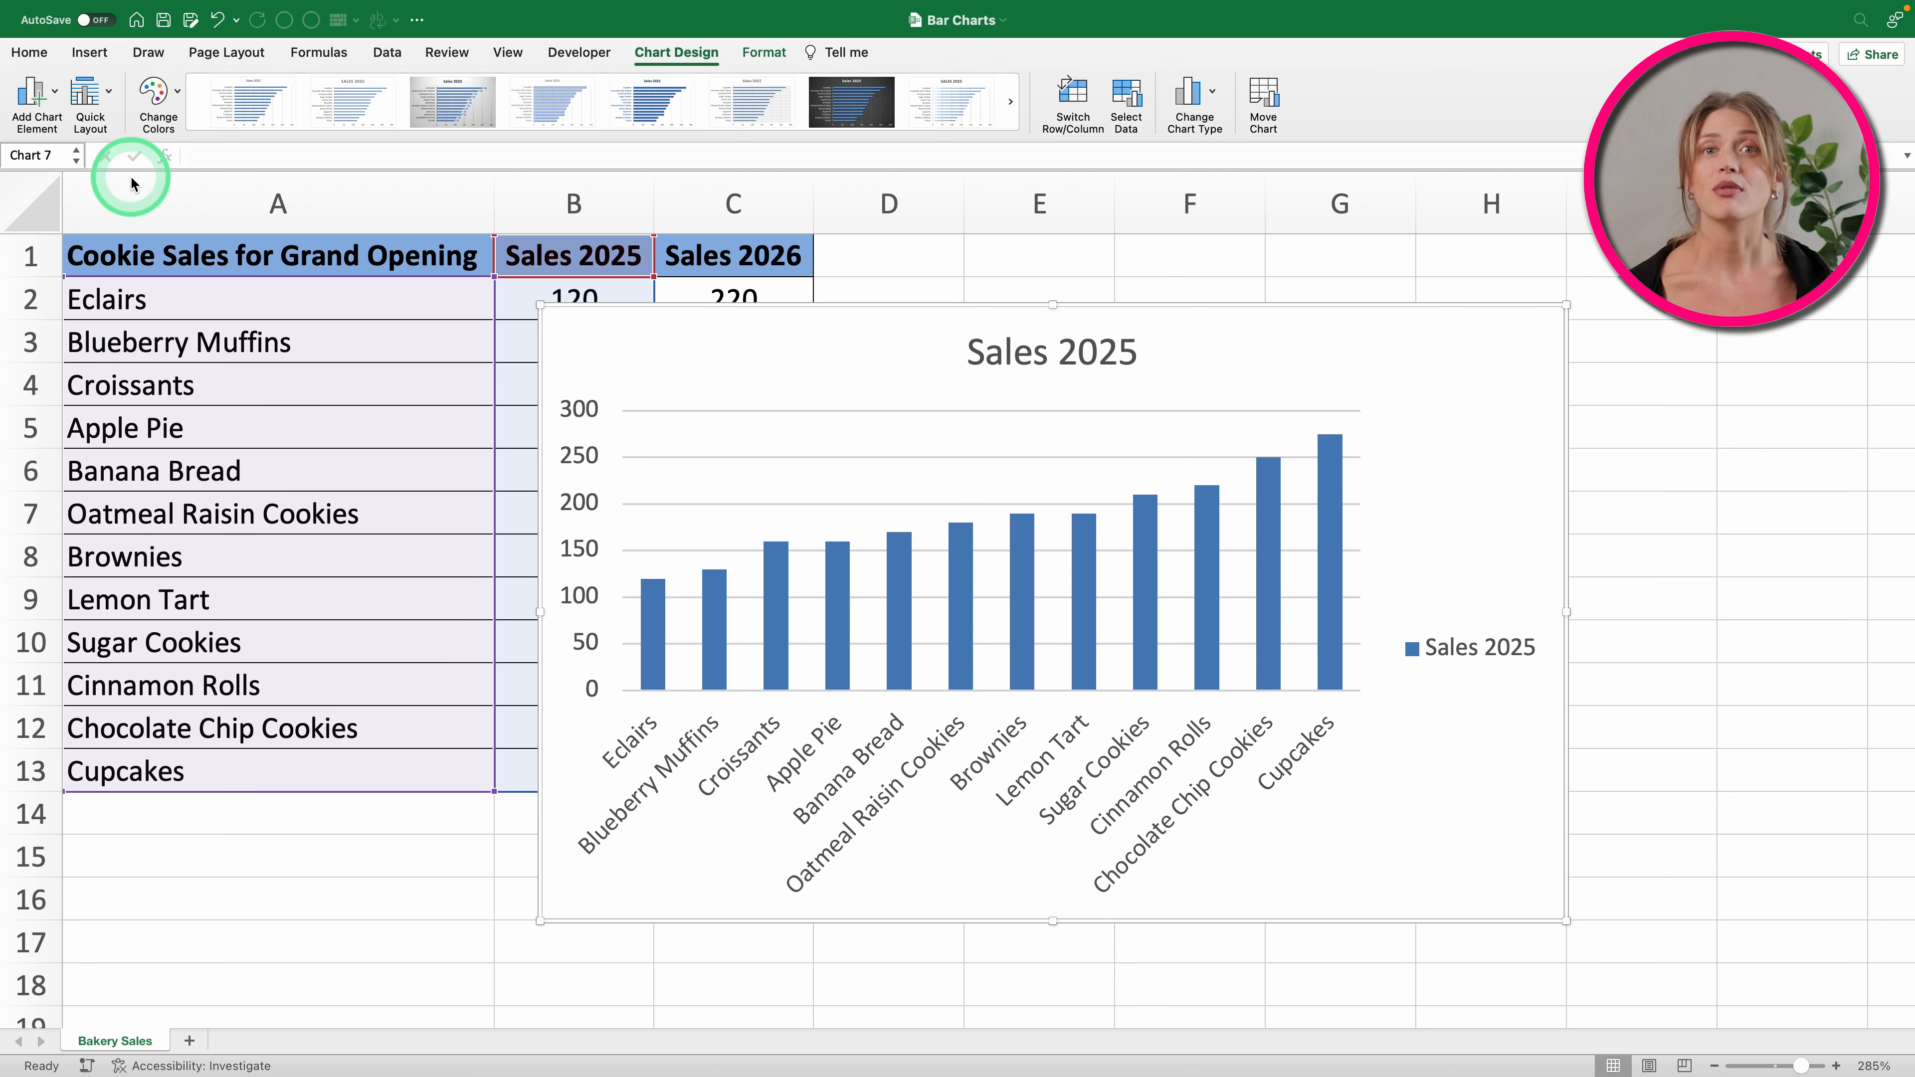
{"action": "left_click", "coordinate": [653, 354]}
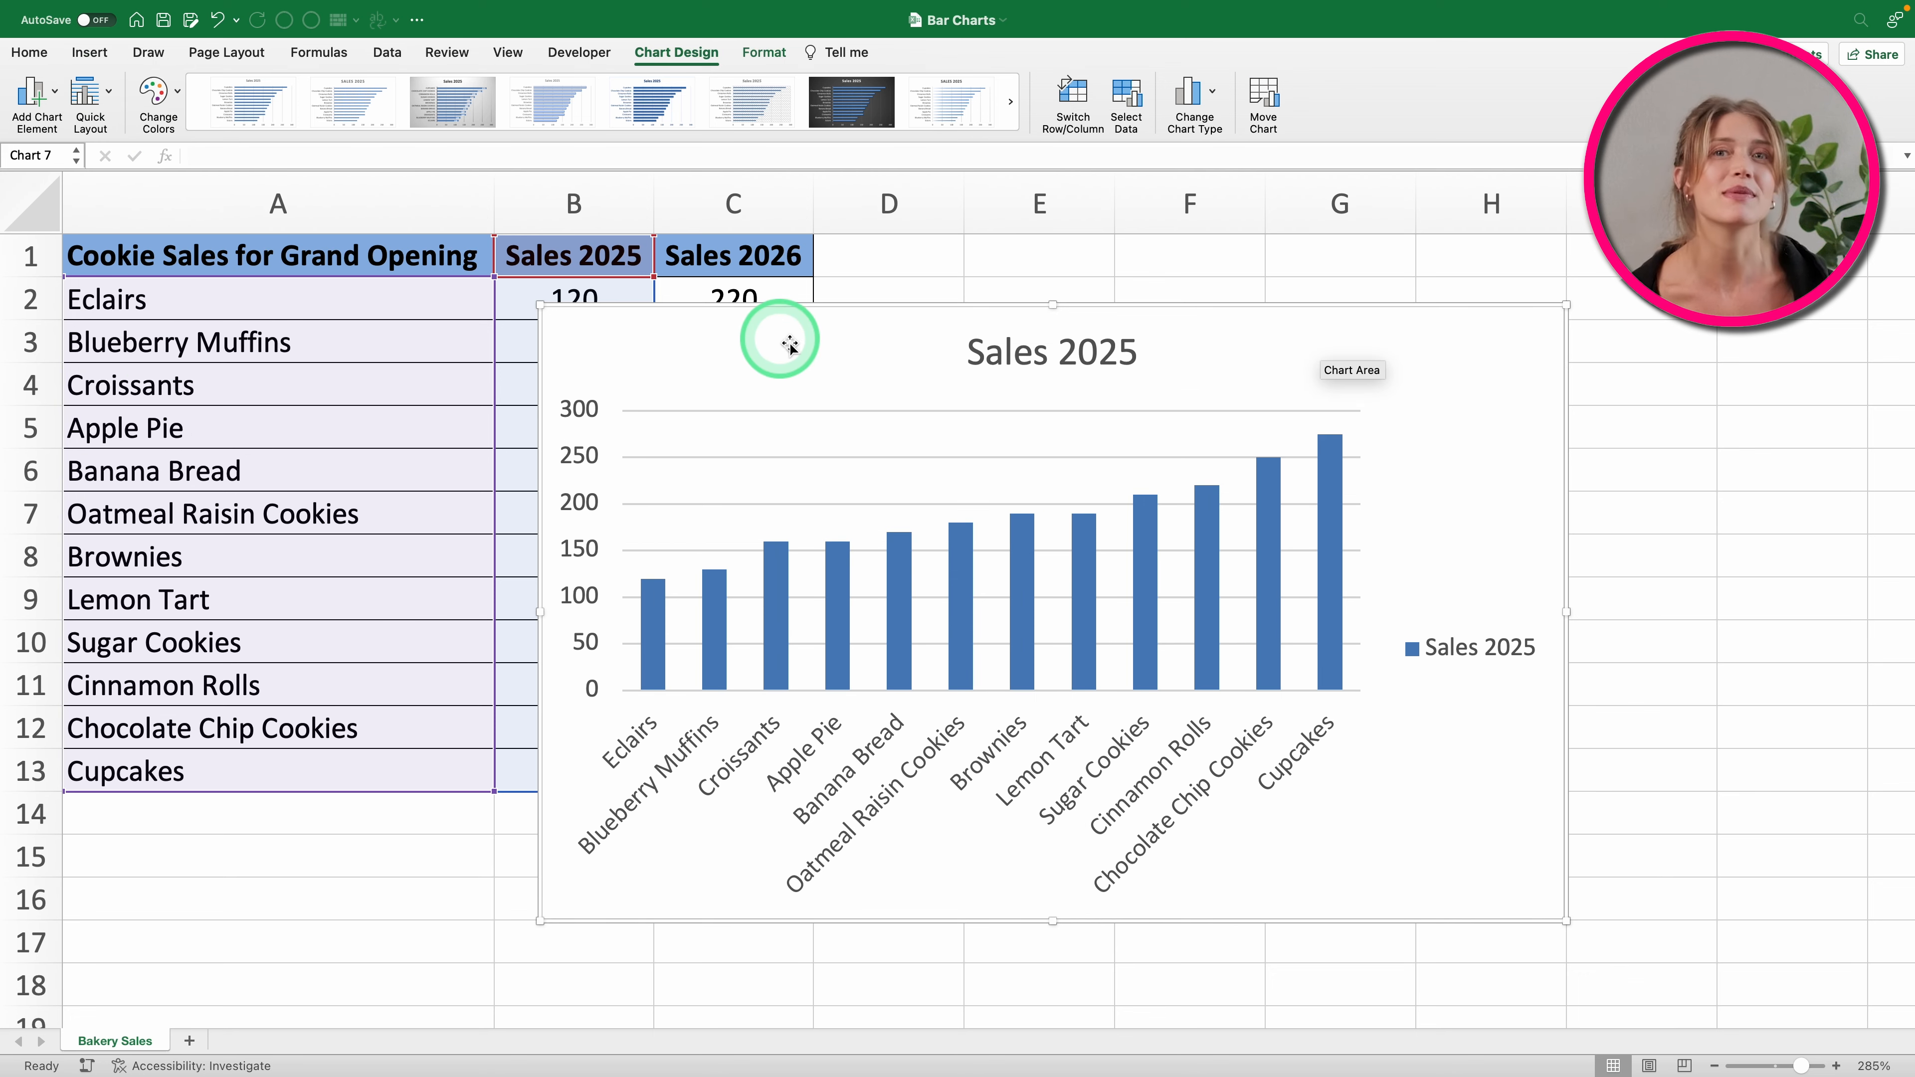
Step: Try a red monochromatic and a colorful palette on the chart, and settle on the teal monochromatic palette
{"action": "left_click", "coordinate": [158, 102]}
{"action": "left_click", "coordinate": [225, 351]}
{"action": "left_click", "coordinate": [158, 94]}
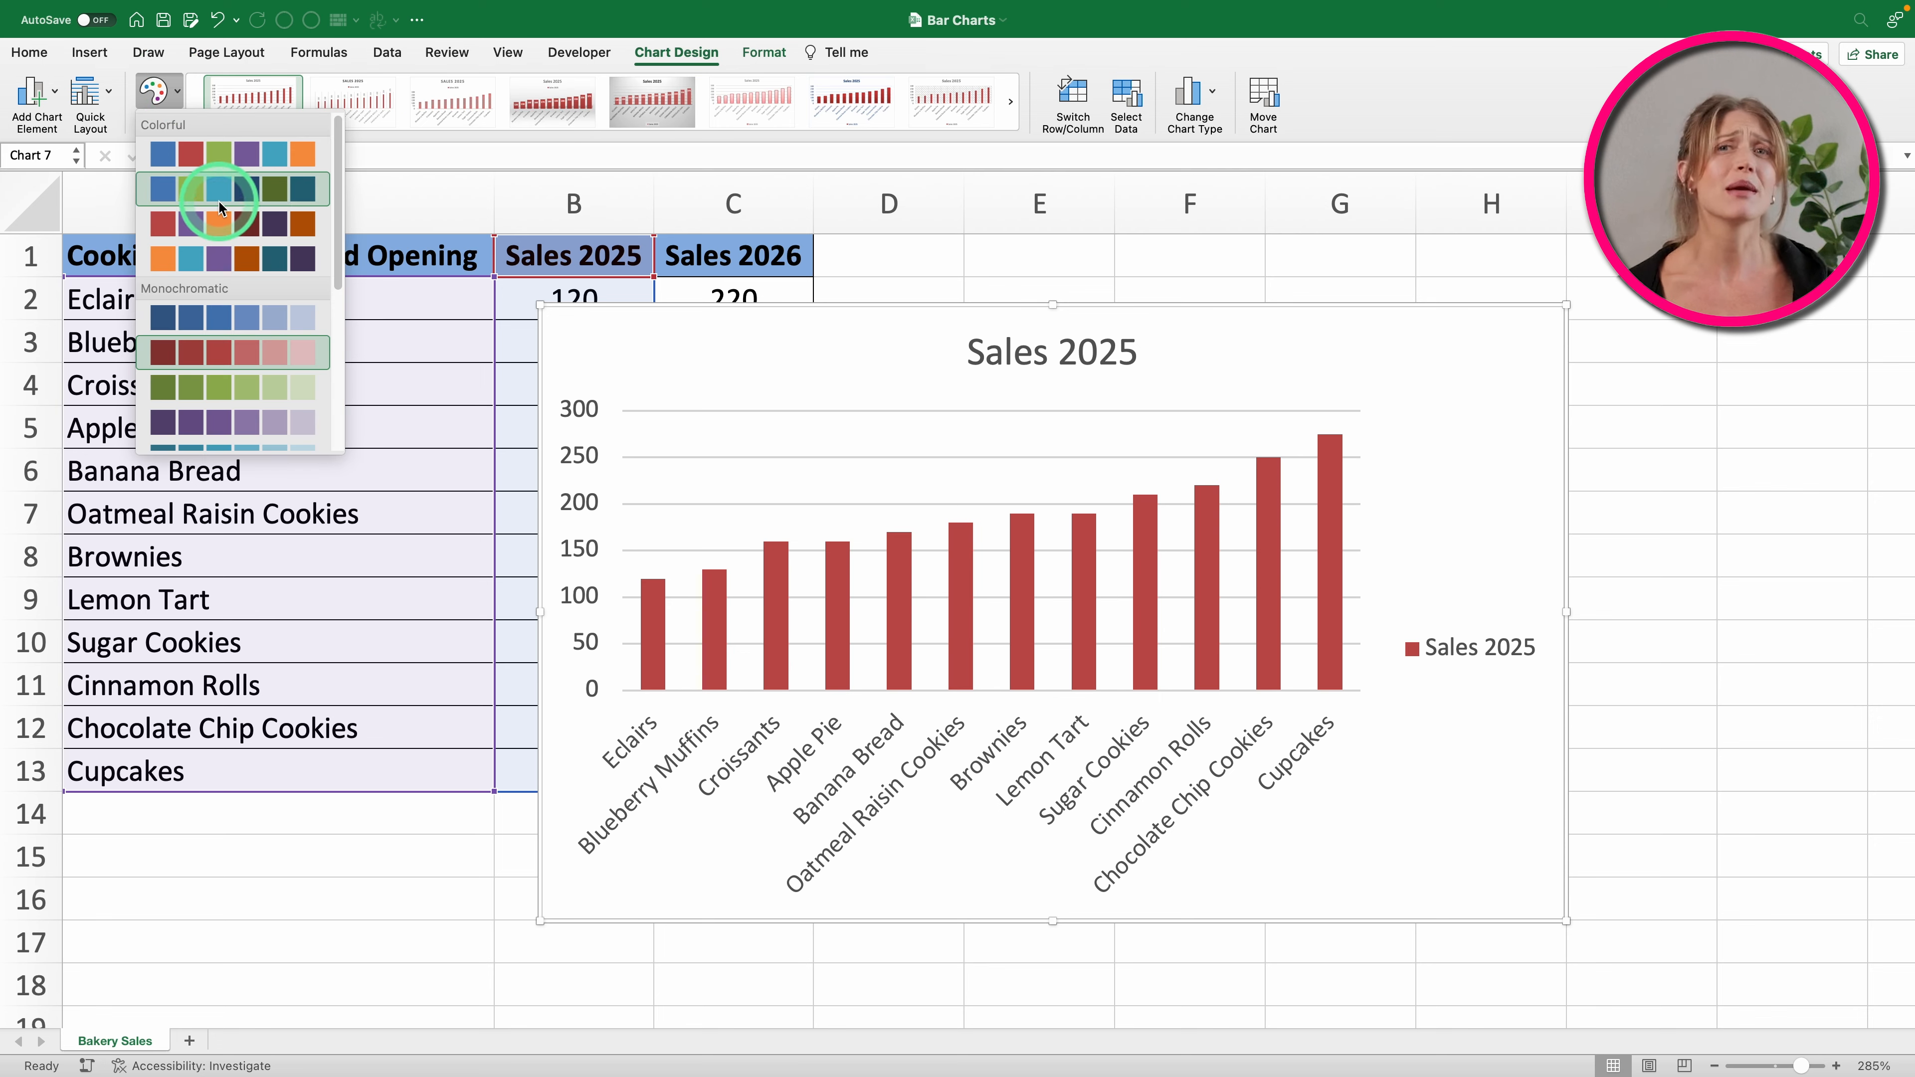
{"action": "left_click", "coordinate": [220, 205]}
{"action": "left_click", "coordinate": [151, 105]}
{"action": "left_click", "coordinate": [226, 447]}
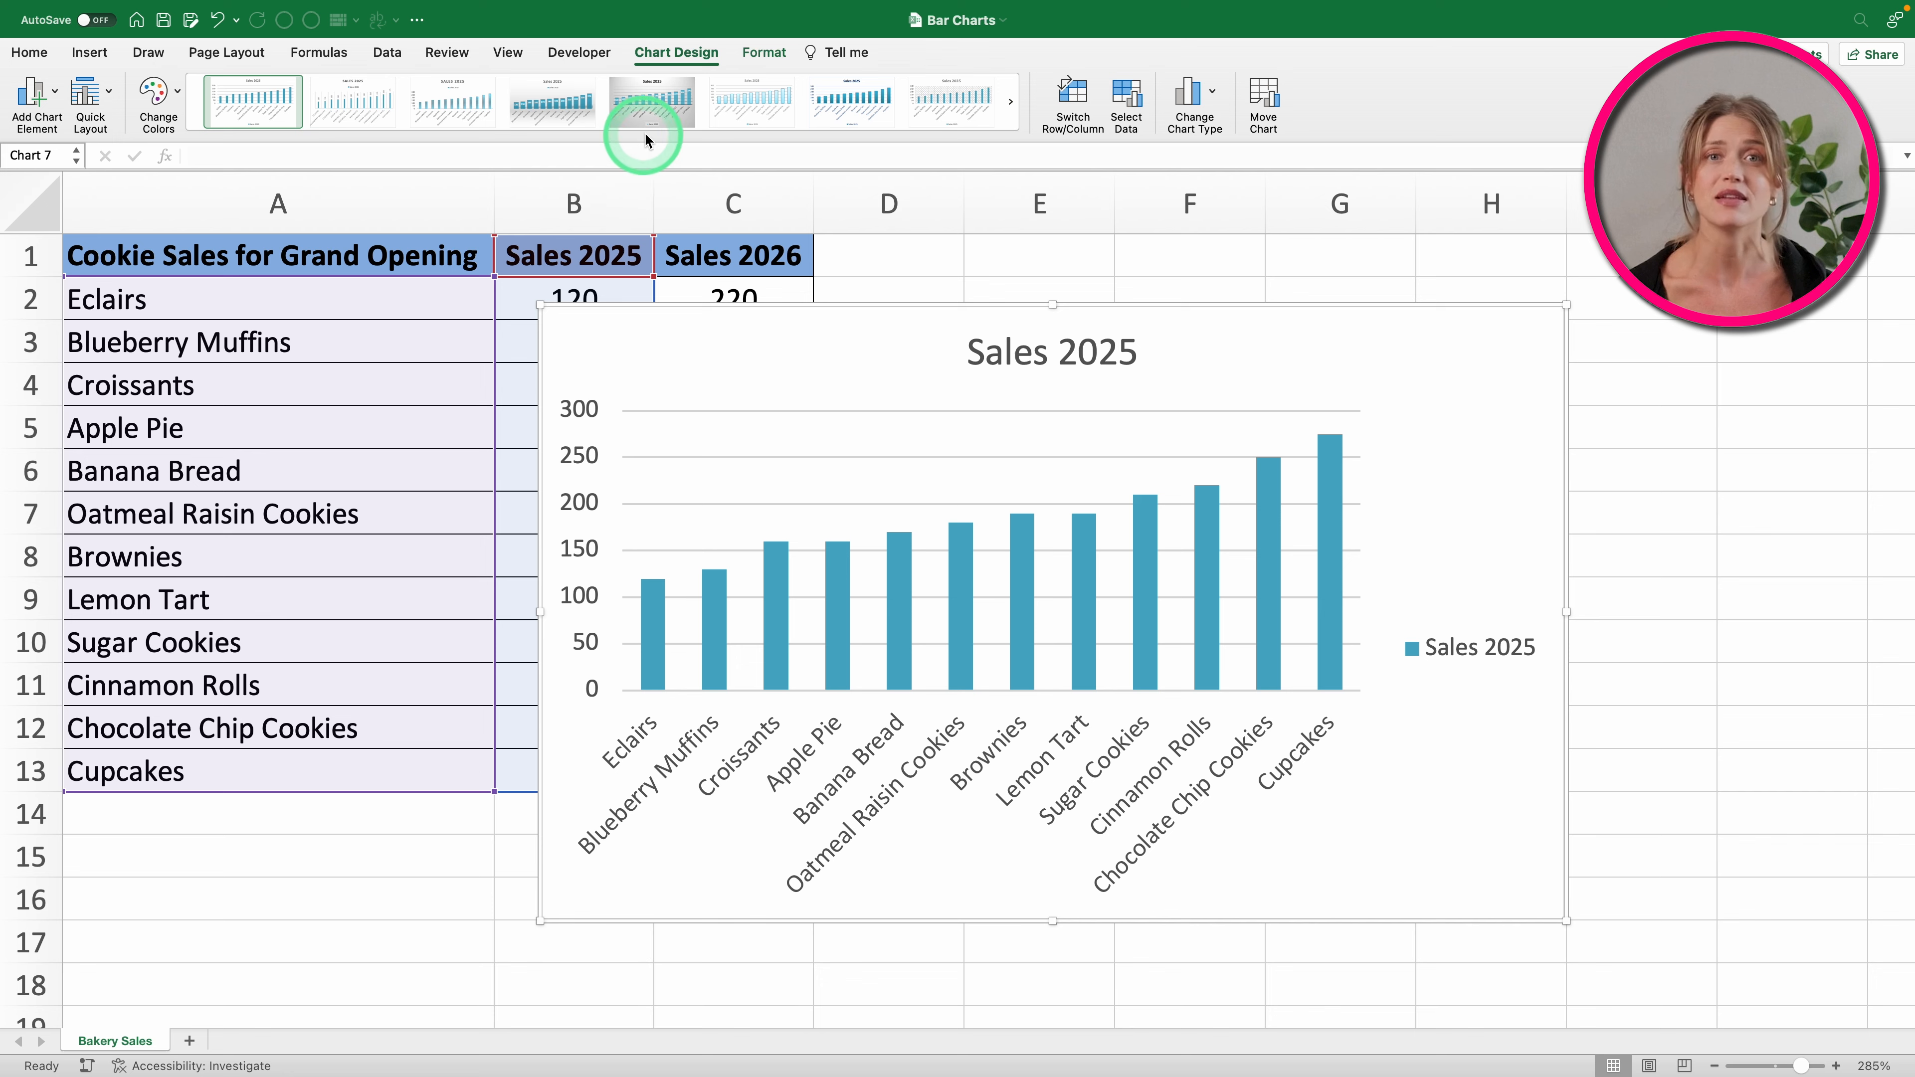
Step: Try a different chart style from the style gallery and undo it
{"action": "left_click", "coordinate": [603, 137]}
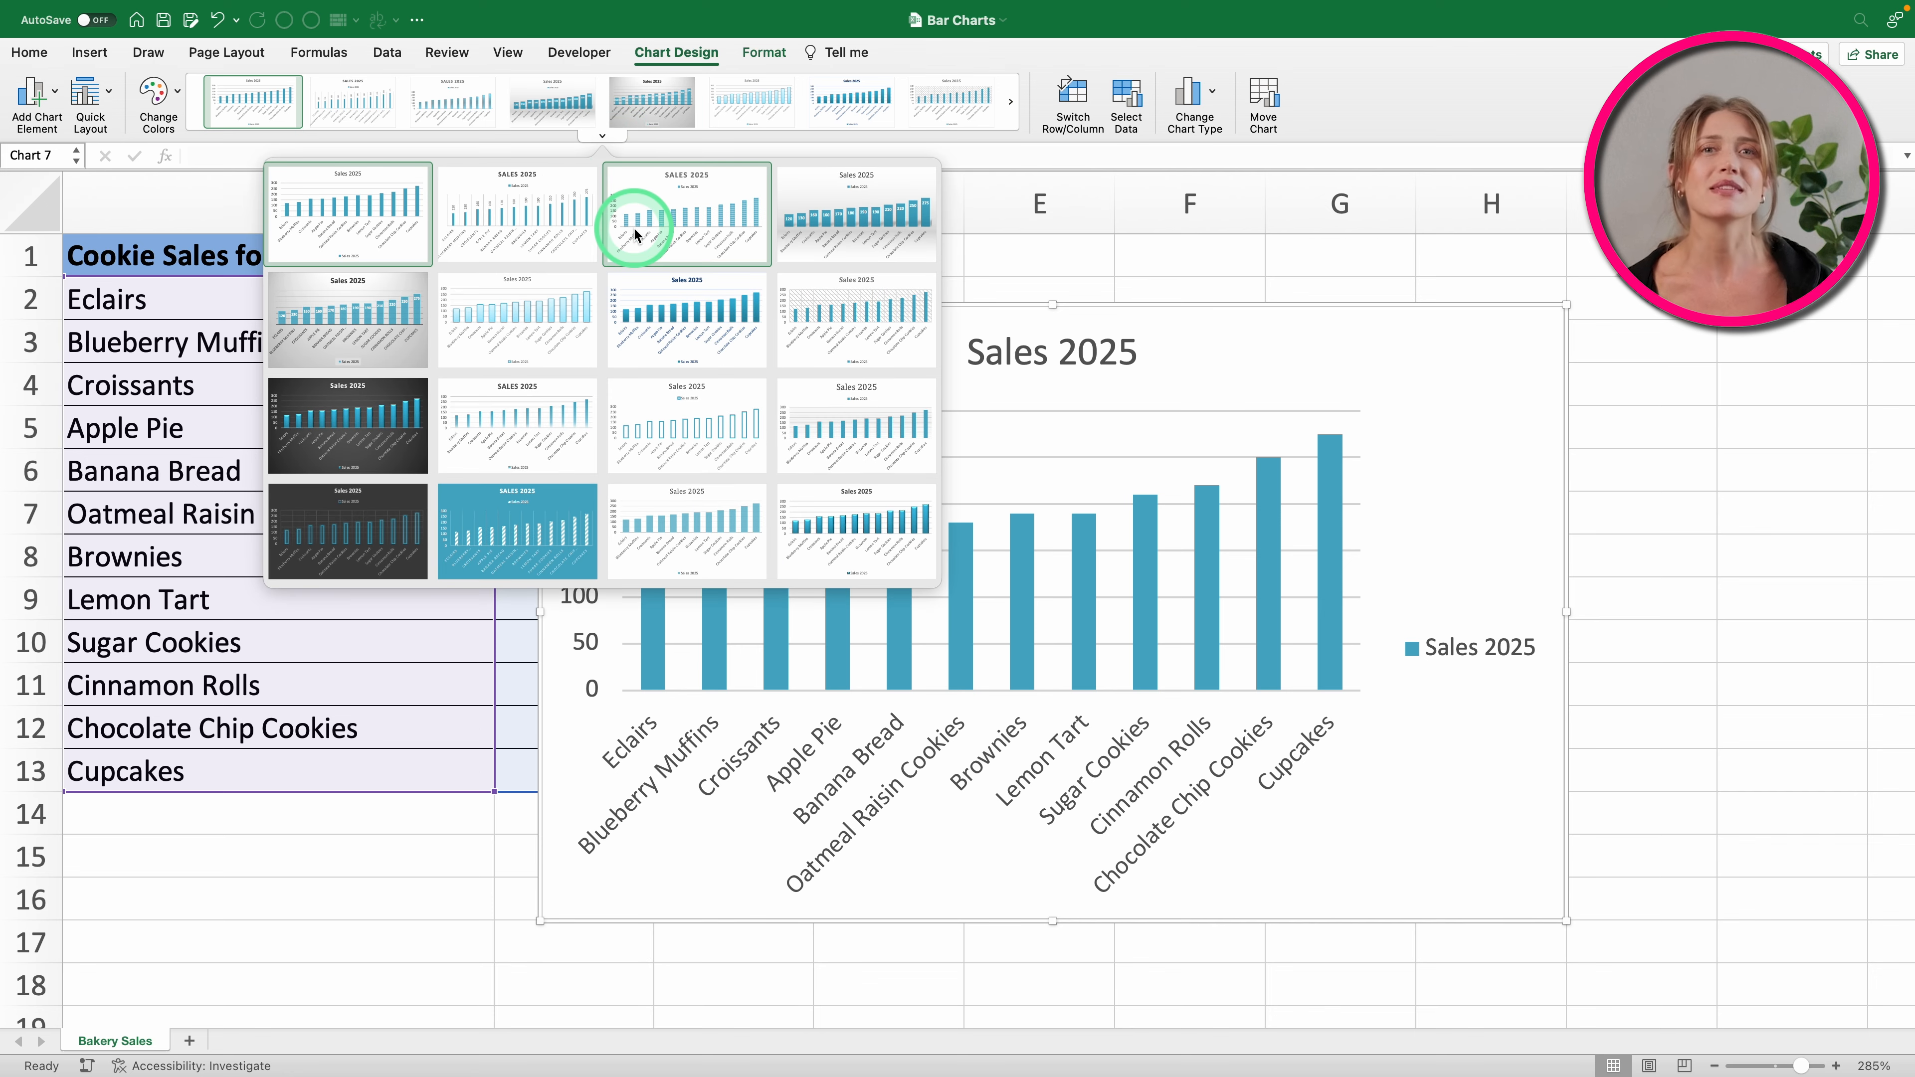
{"action": "left_click", "coordinate": [625, 316]}
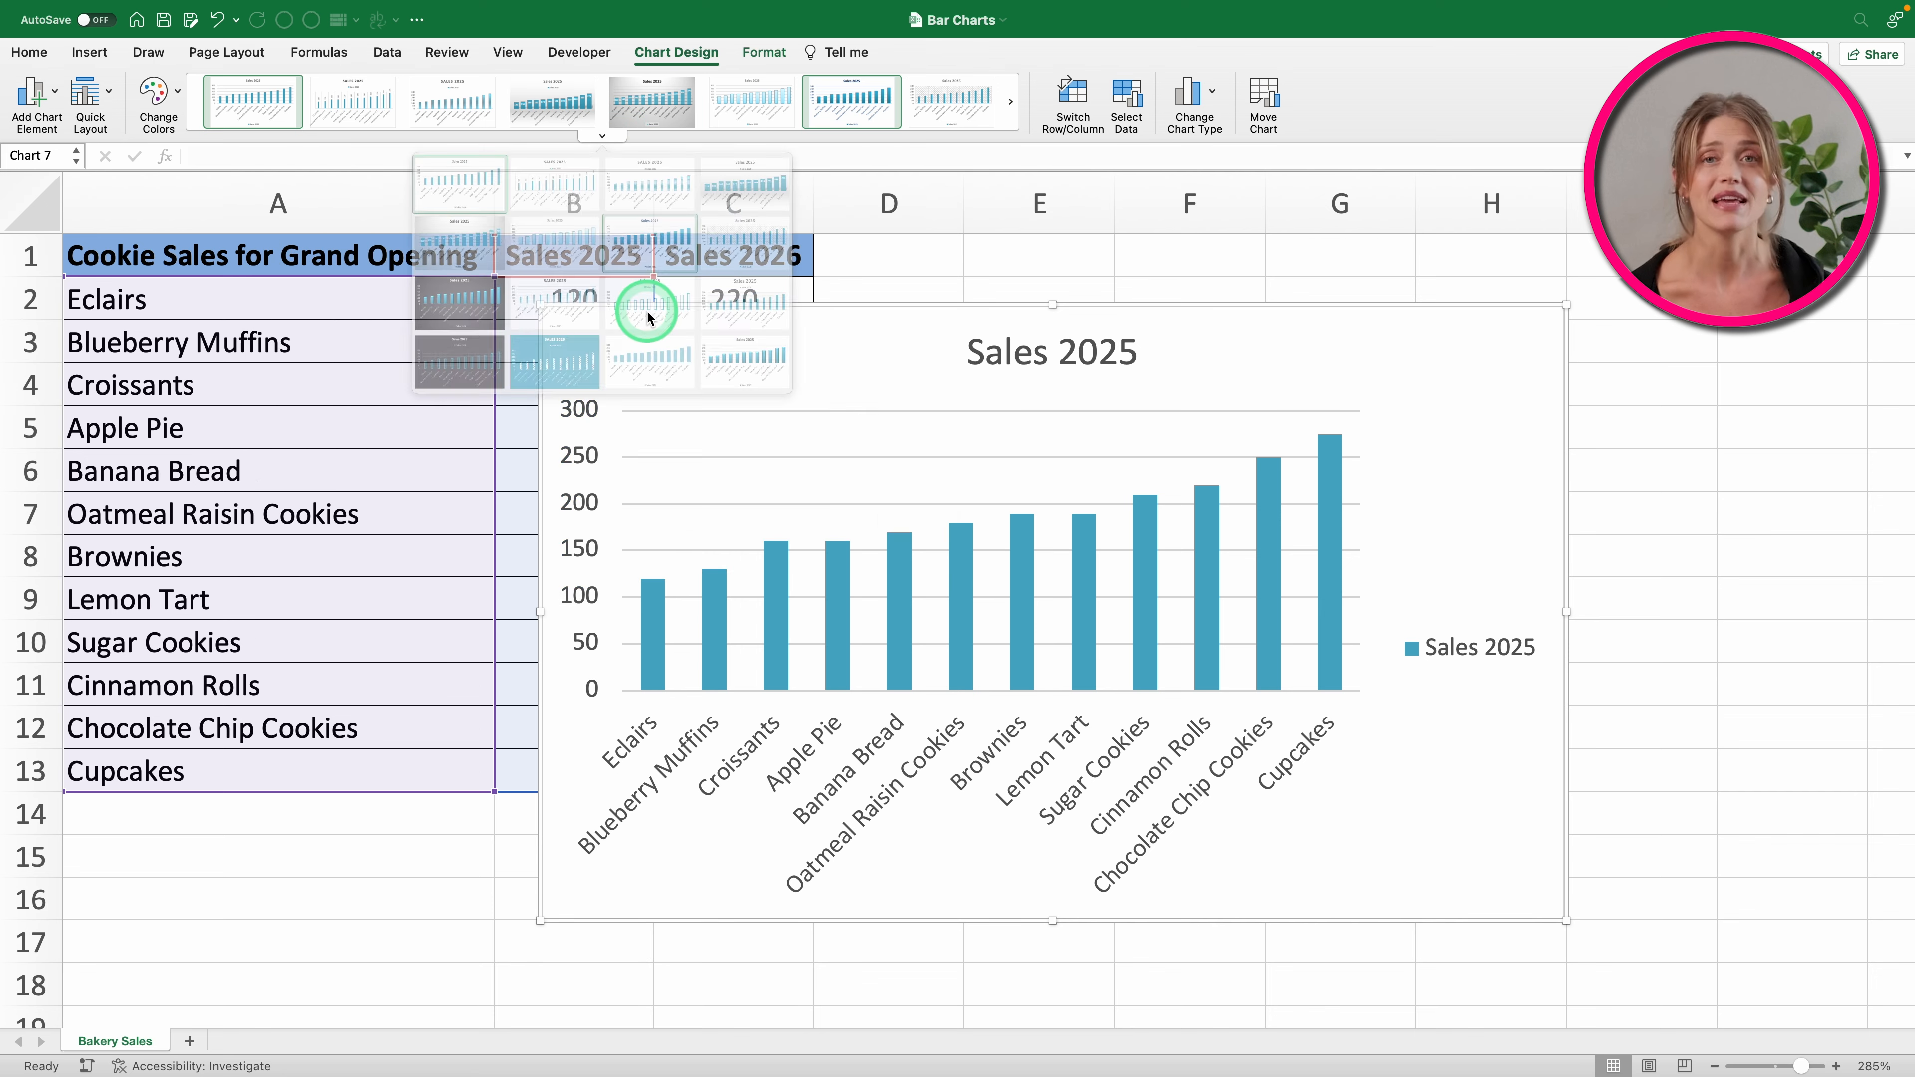
{"action": "key", "text": "super+z"}
Step: Give the individual Chocolate Chip Cookies and Cinnamon Rolls columns a solid olive fill, and close the data point formatting
{"action": "left_click", "coordinate": [1272, 582]}
{"action": "left_click", "coordinate": [1271, 583]}
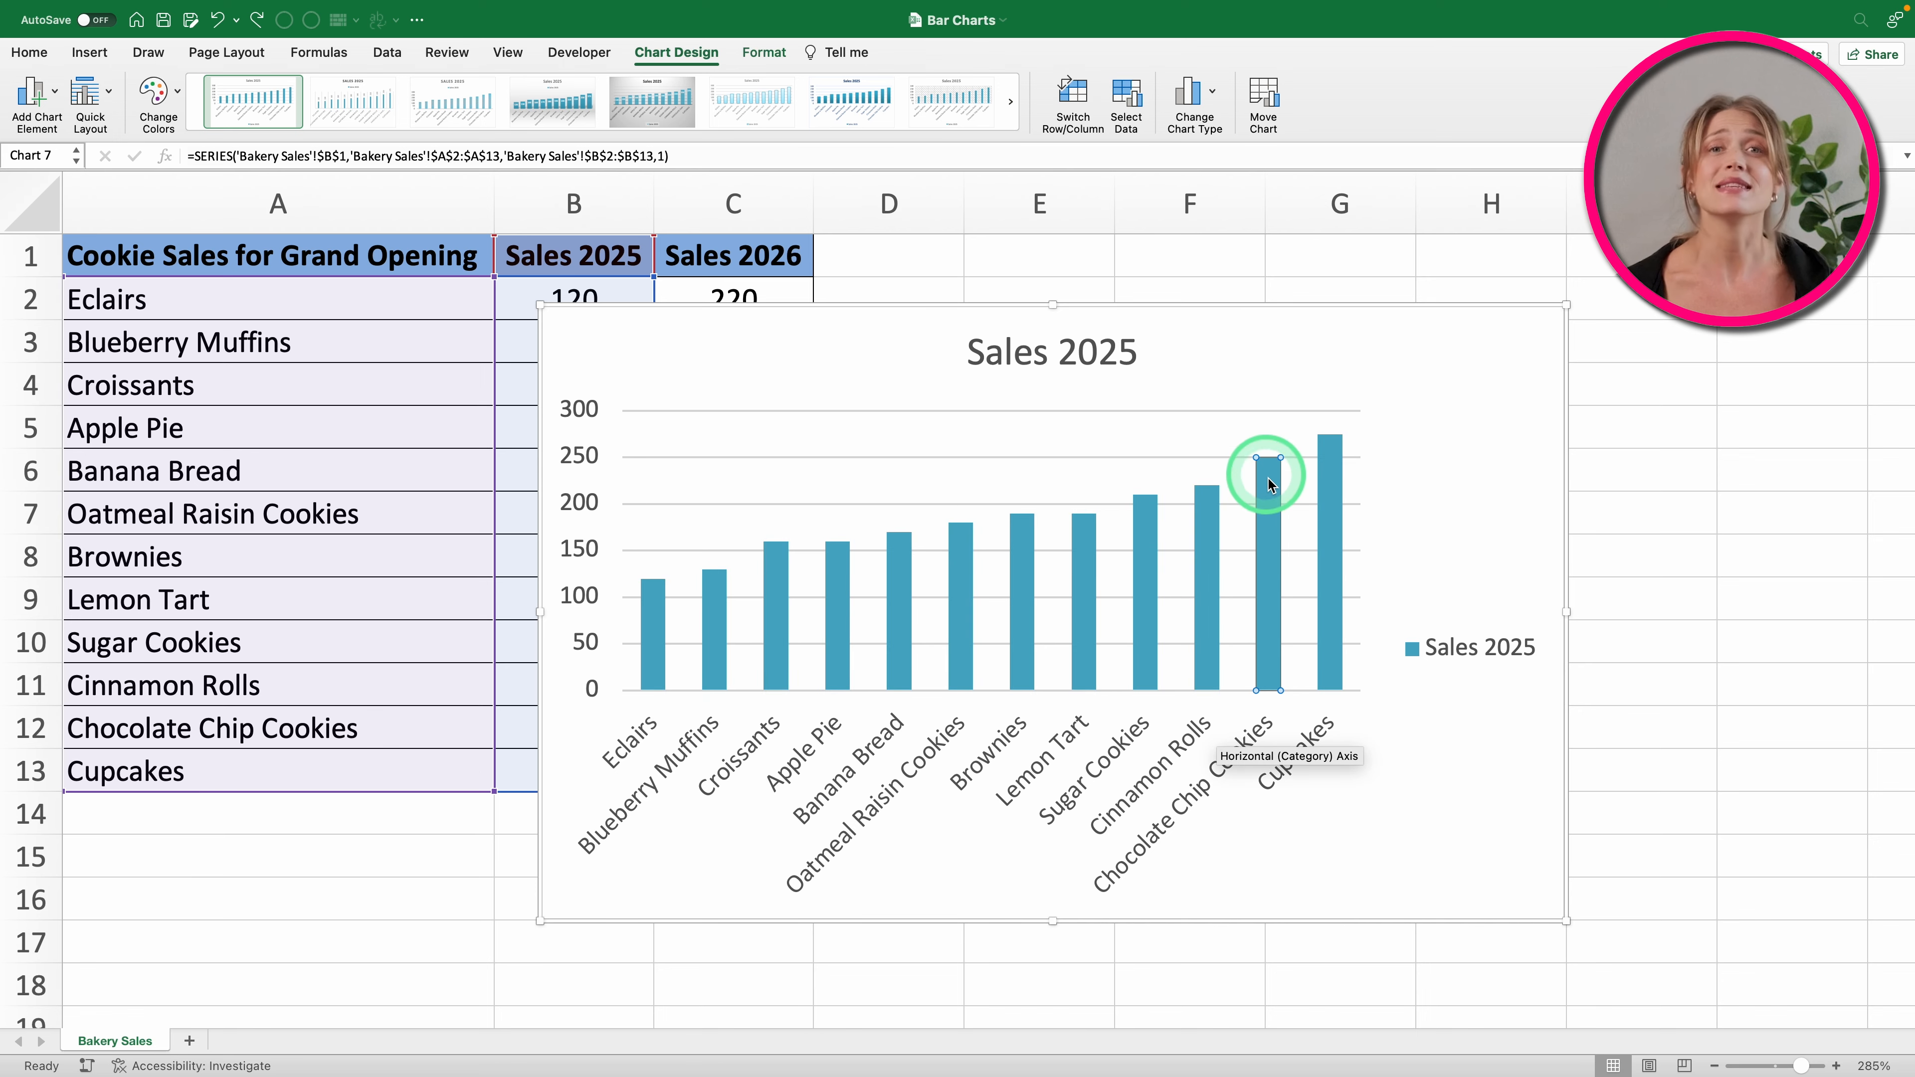
{"action": "mouse_move", "coordinate": [1234, 479]}
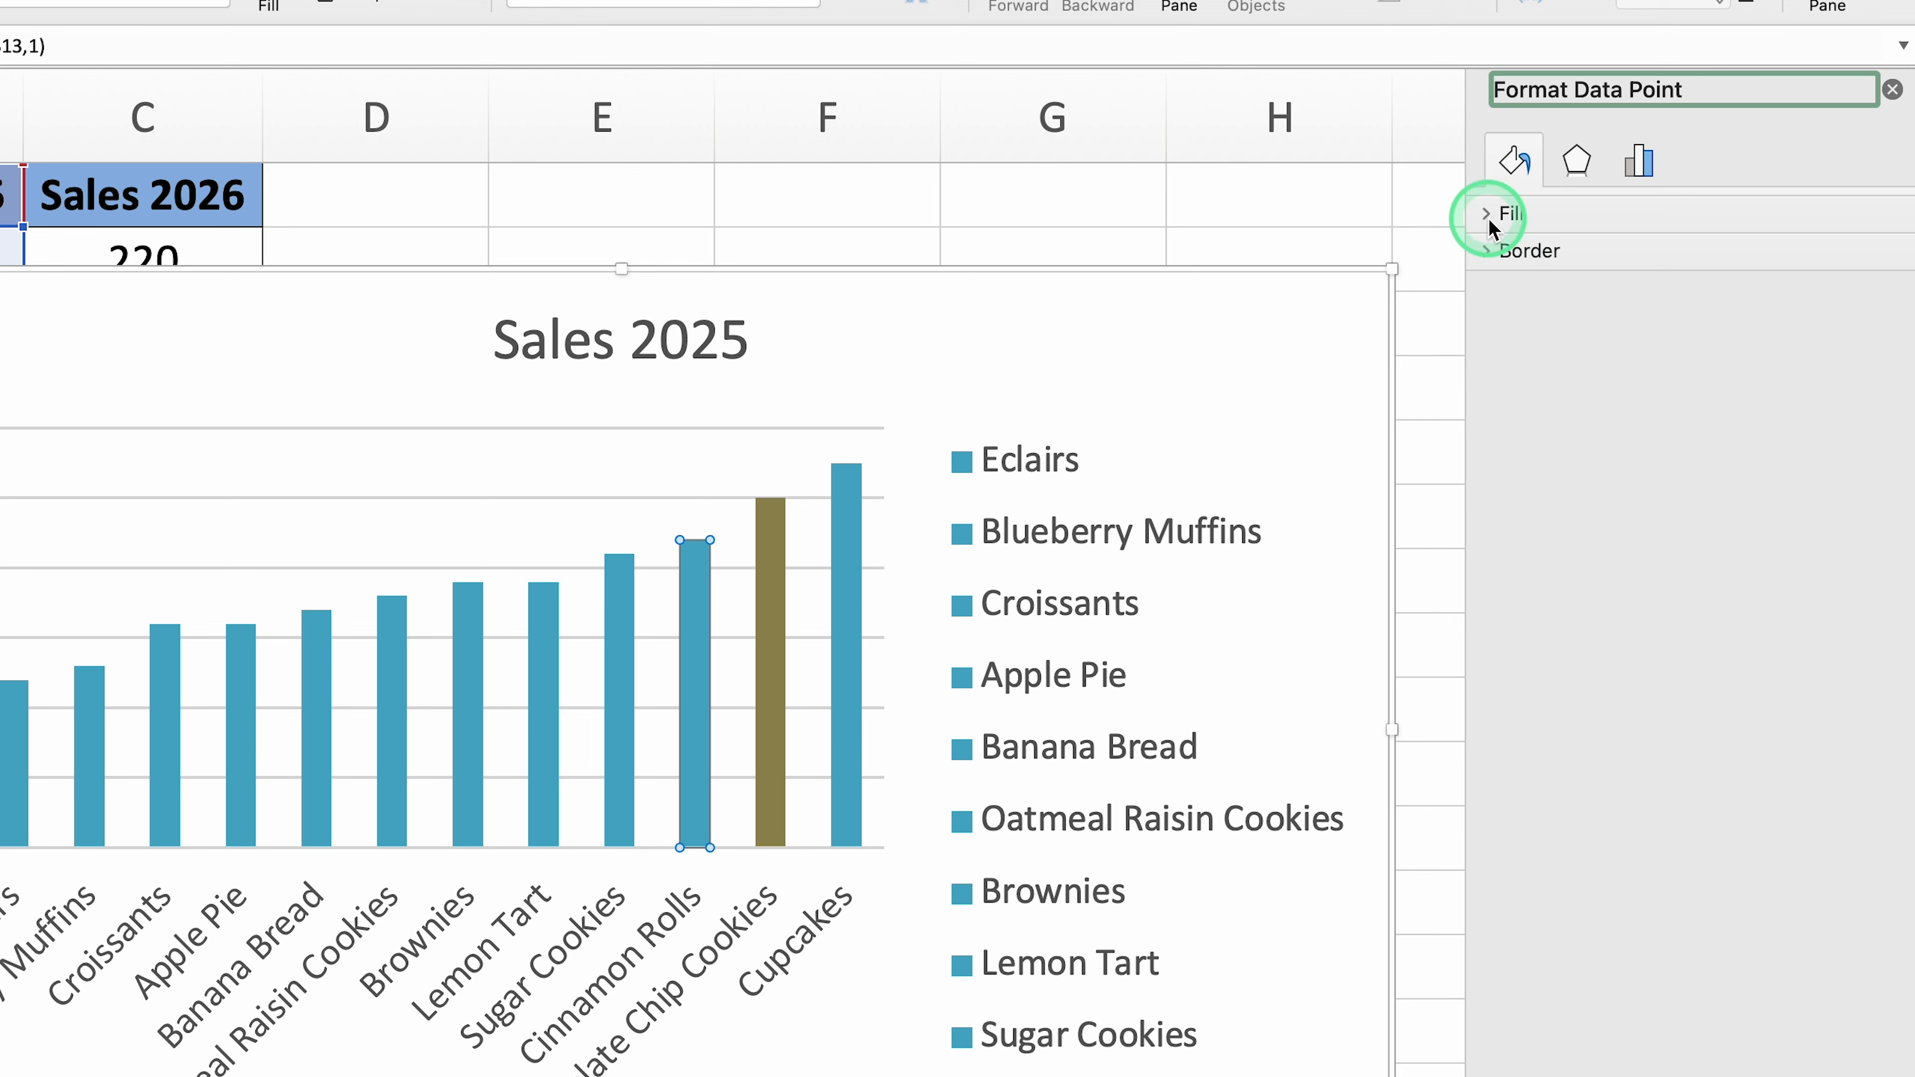
{"action": "left_click", "coordinate": [1489, 218]}
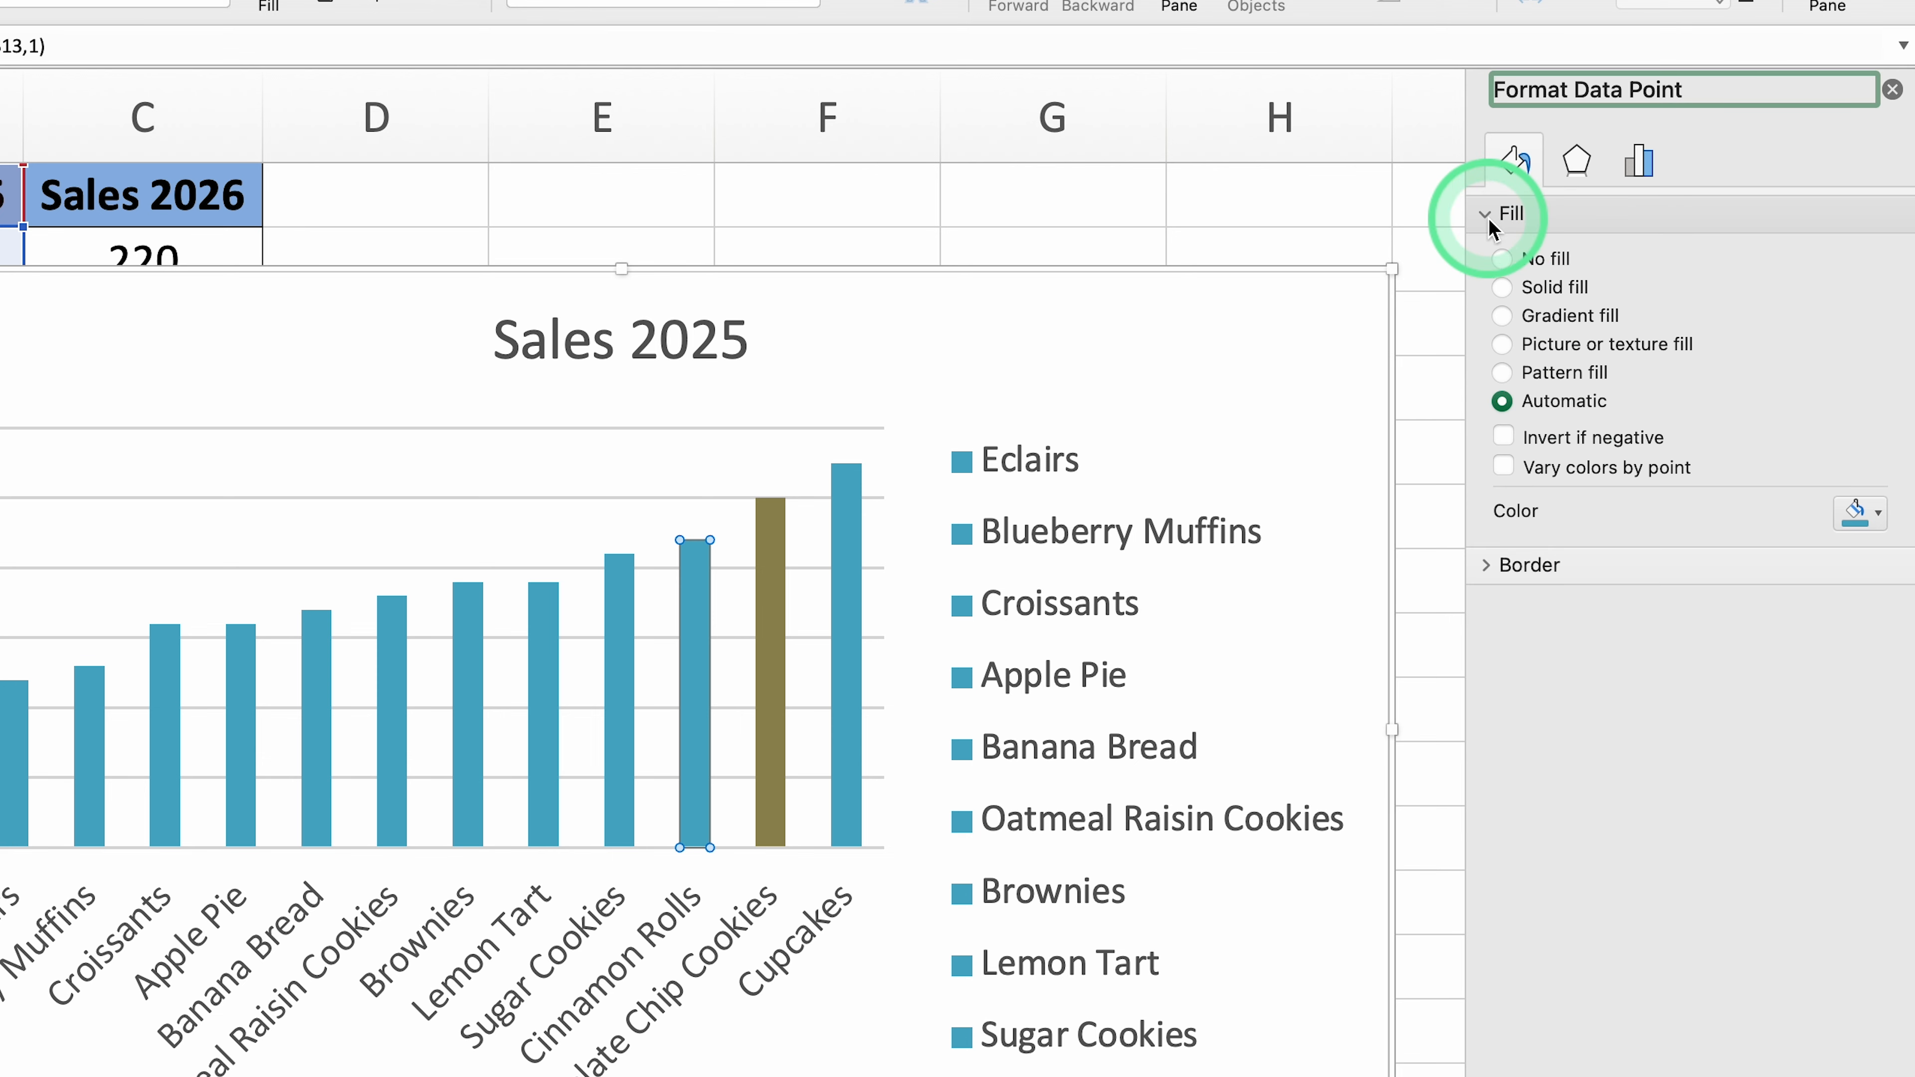
{"action": "left_click", "coordinate": [1504, 260]}
{"action": "left_click", "coordinate": [1503, 288]}
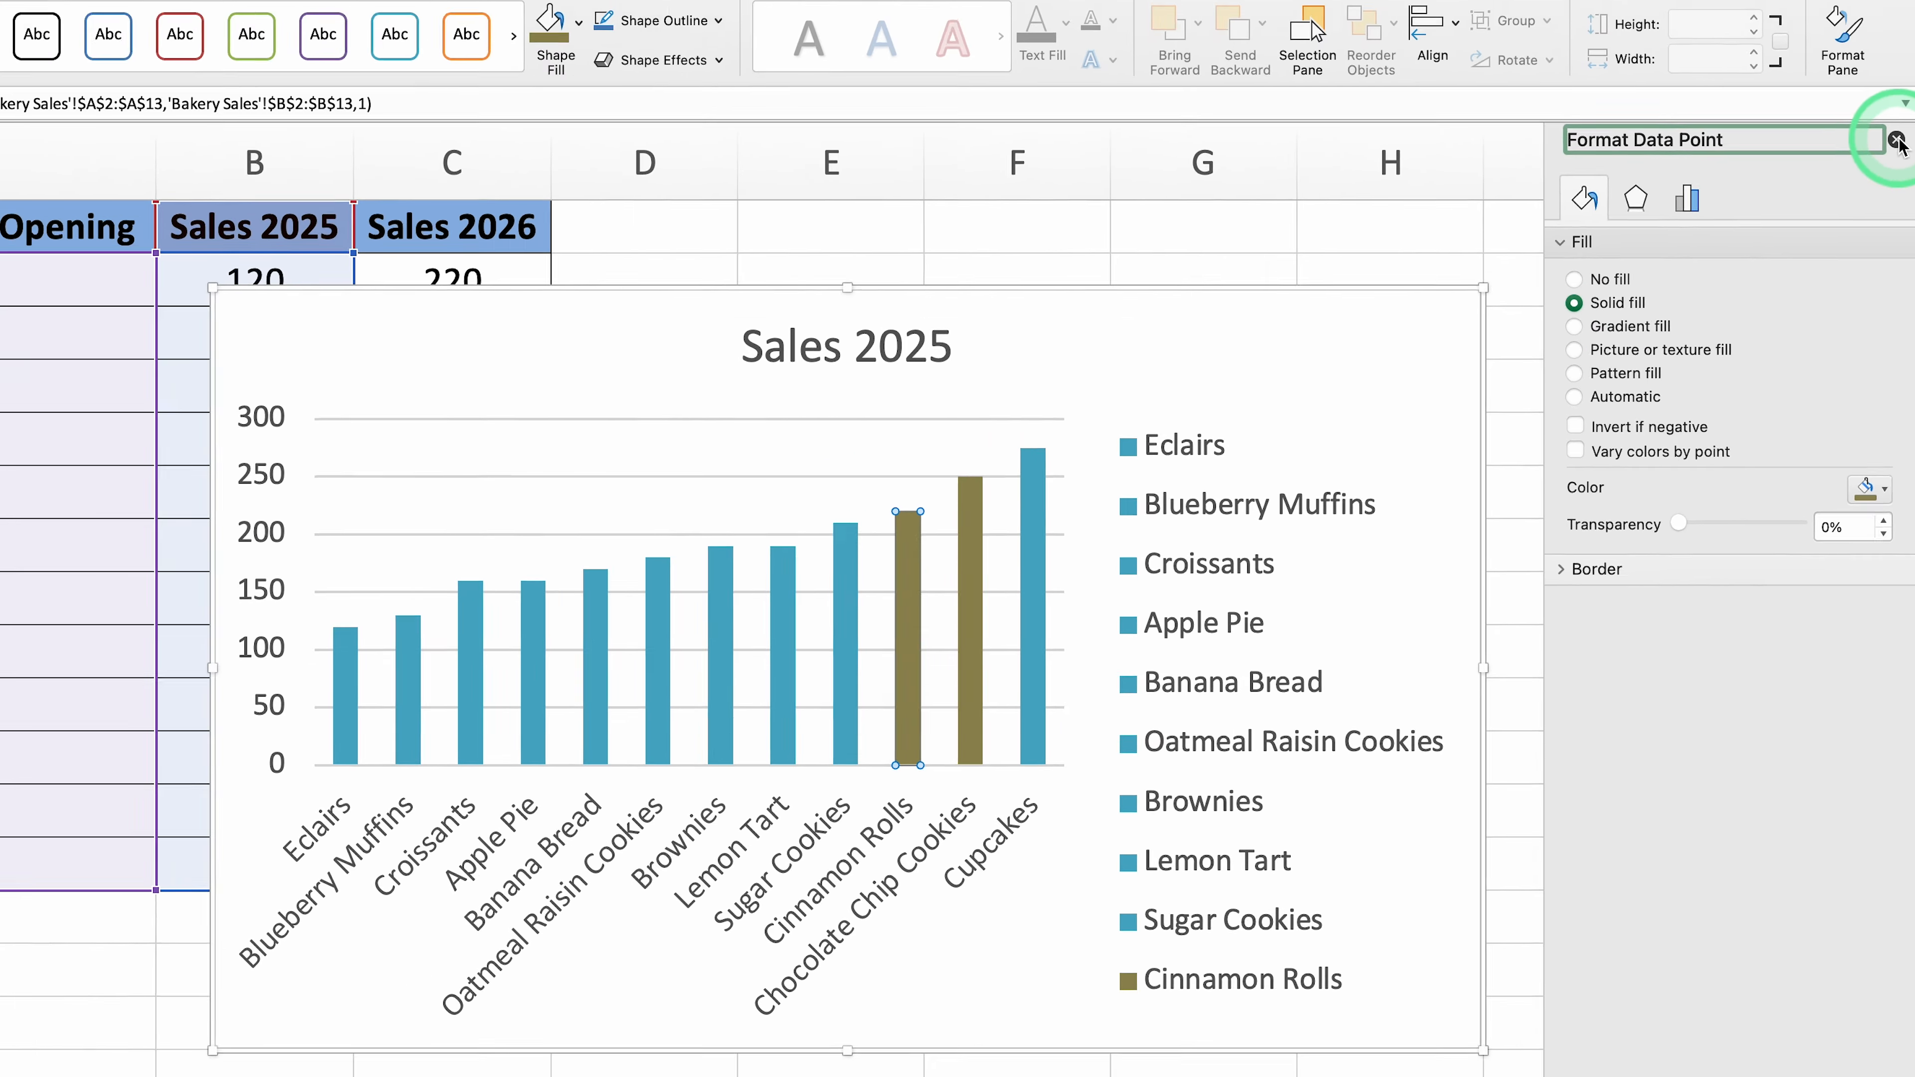
{"action": "left_click", "coordinate": [1894, 88]}
{"action": "left_click", "coordinate": [1266, 194]}
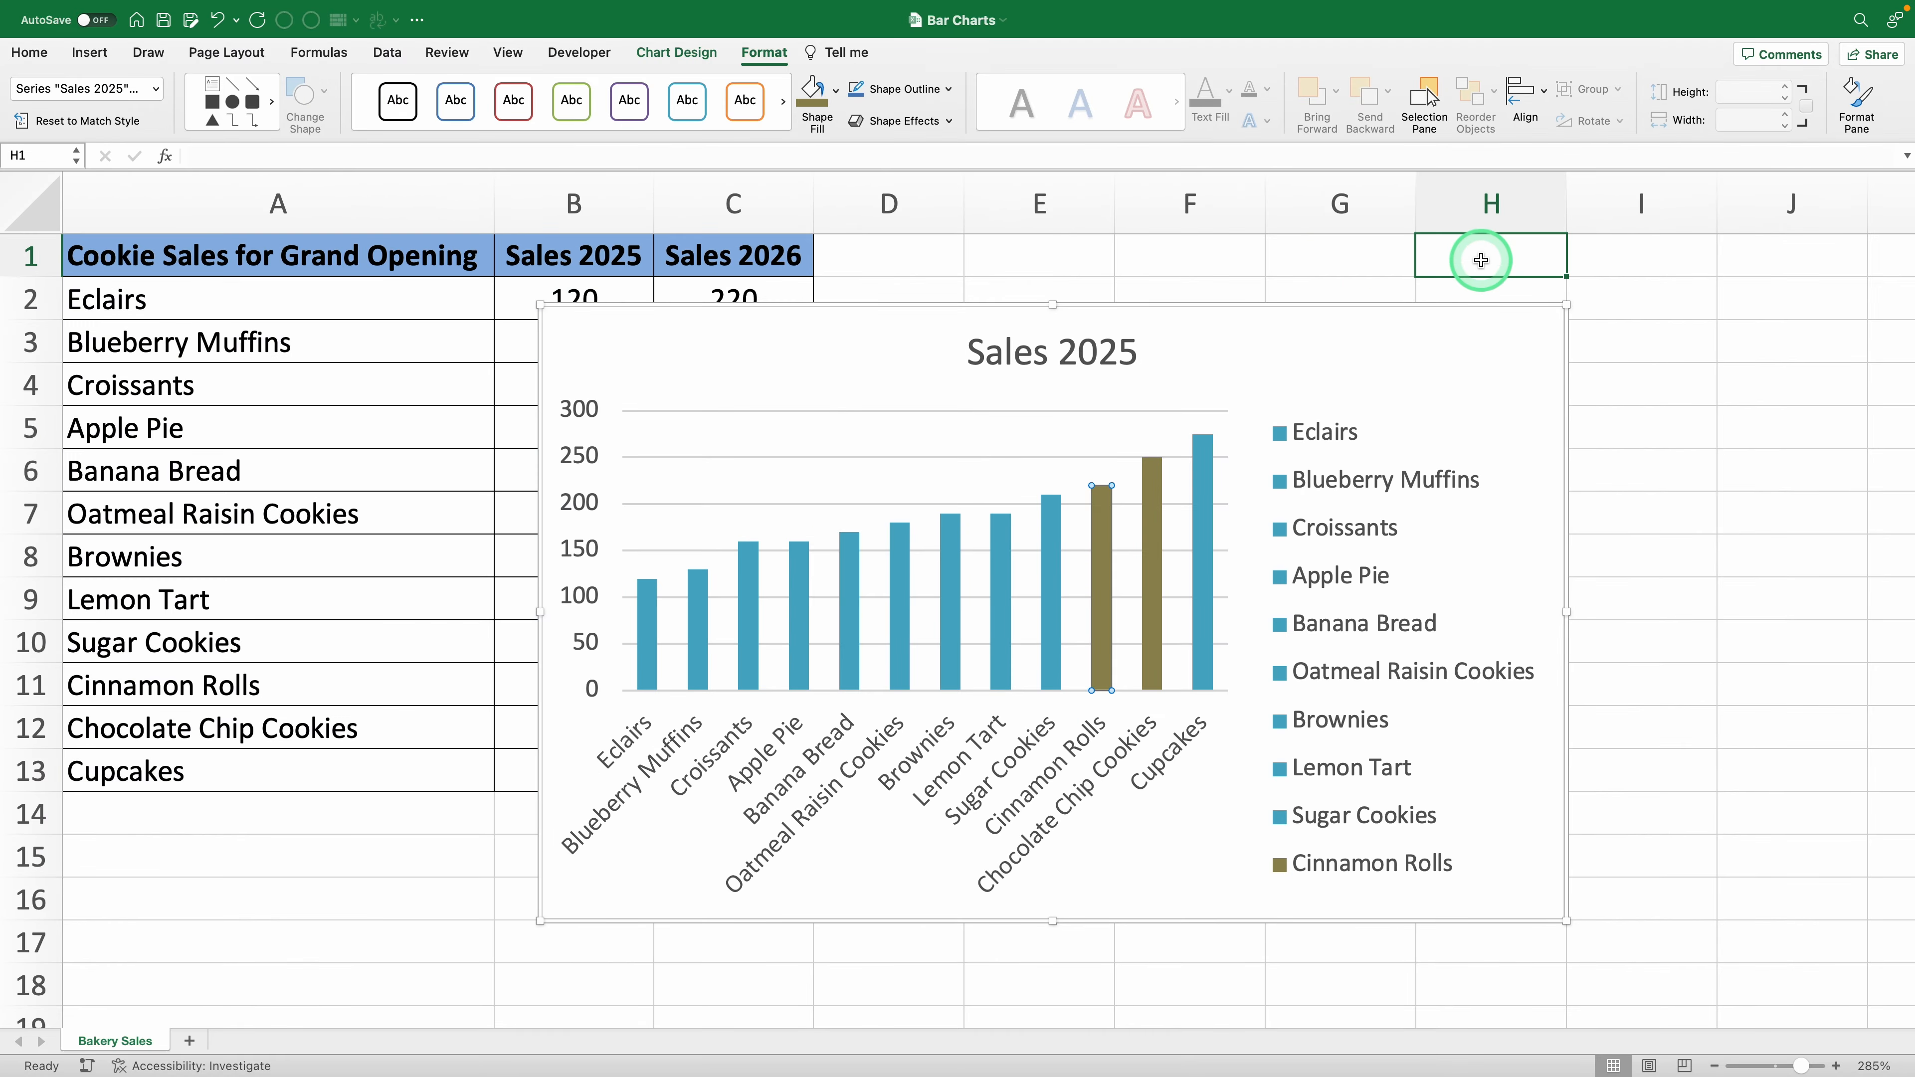
Step: Replace the chart with a clustered column chart comparing Sales 2025 and Sales 2026 for every product
{"action": "left_click", "coordinate": [761, 372]}
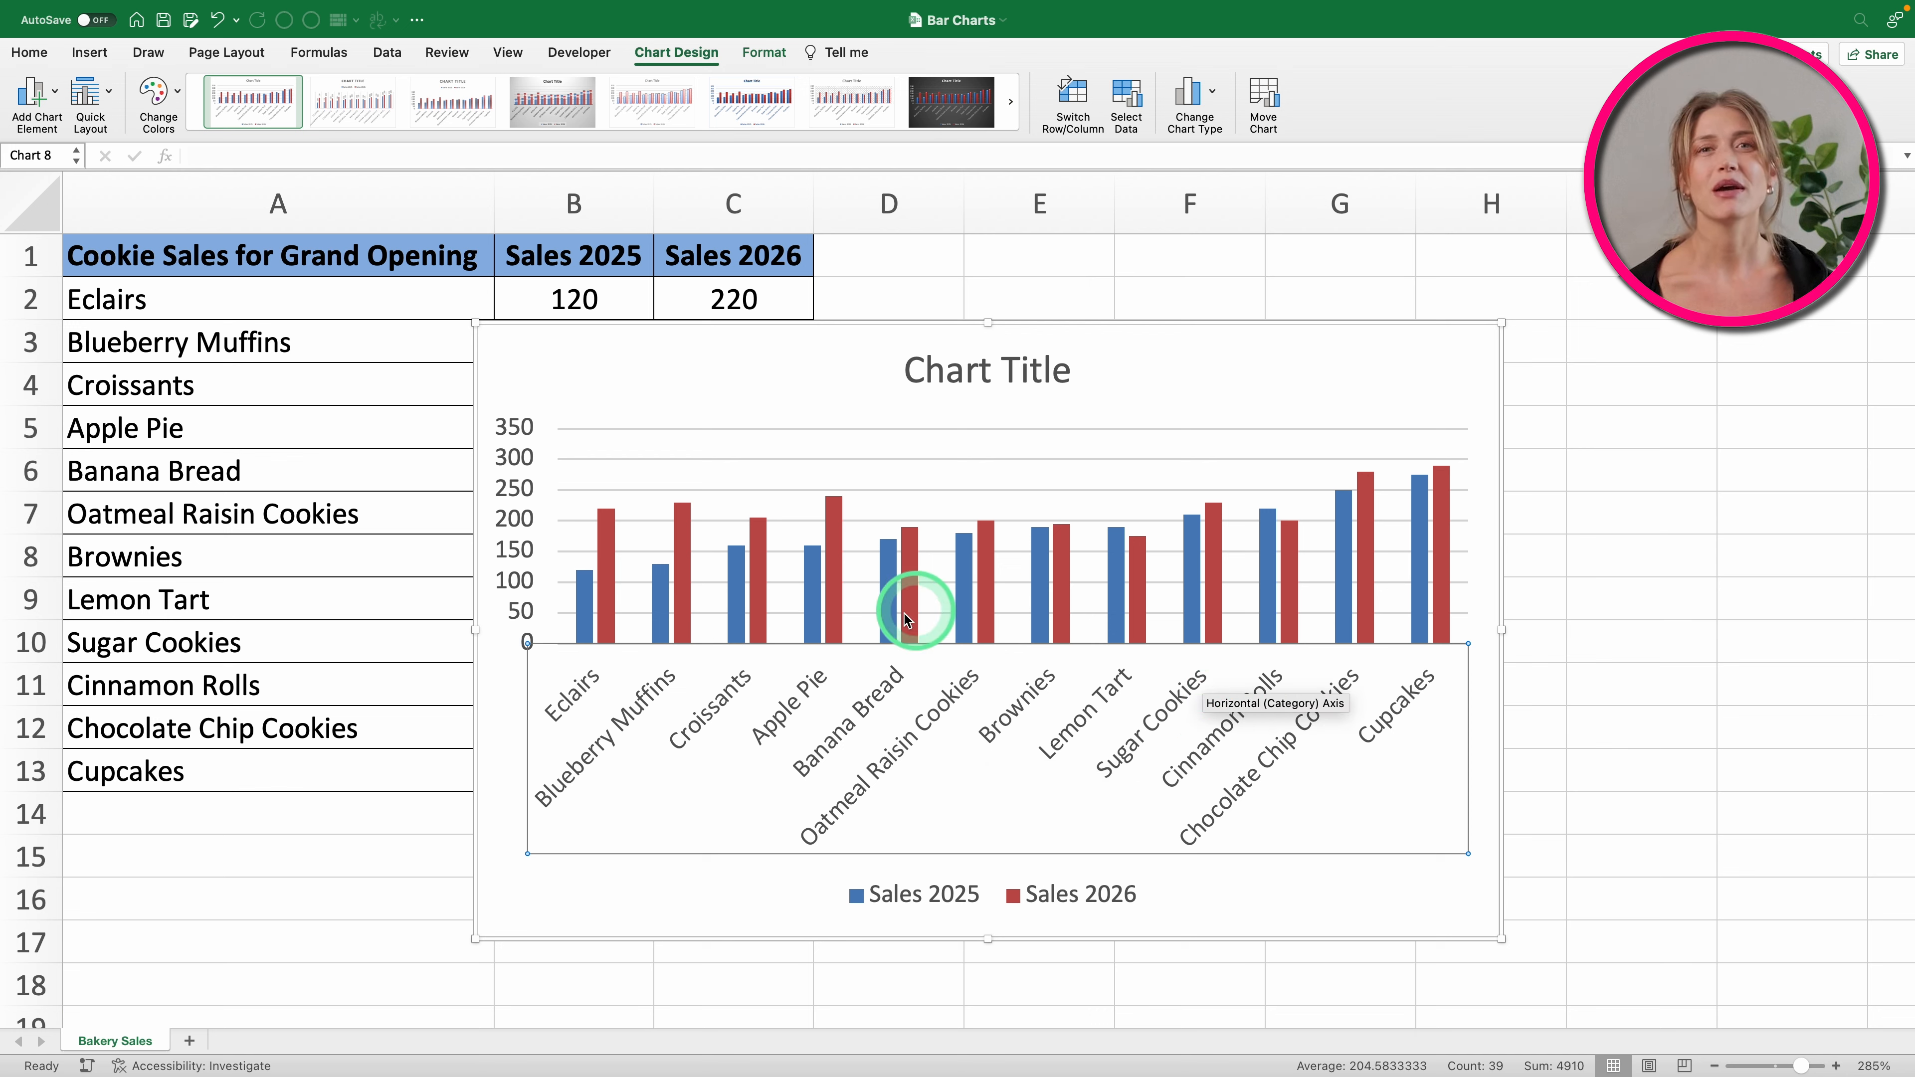
Step: Switch the clustered chart's rows and columns to group the products by year, and switch them back
{"action": "left_click", "coordinate": [1171, 361]}
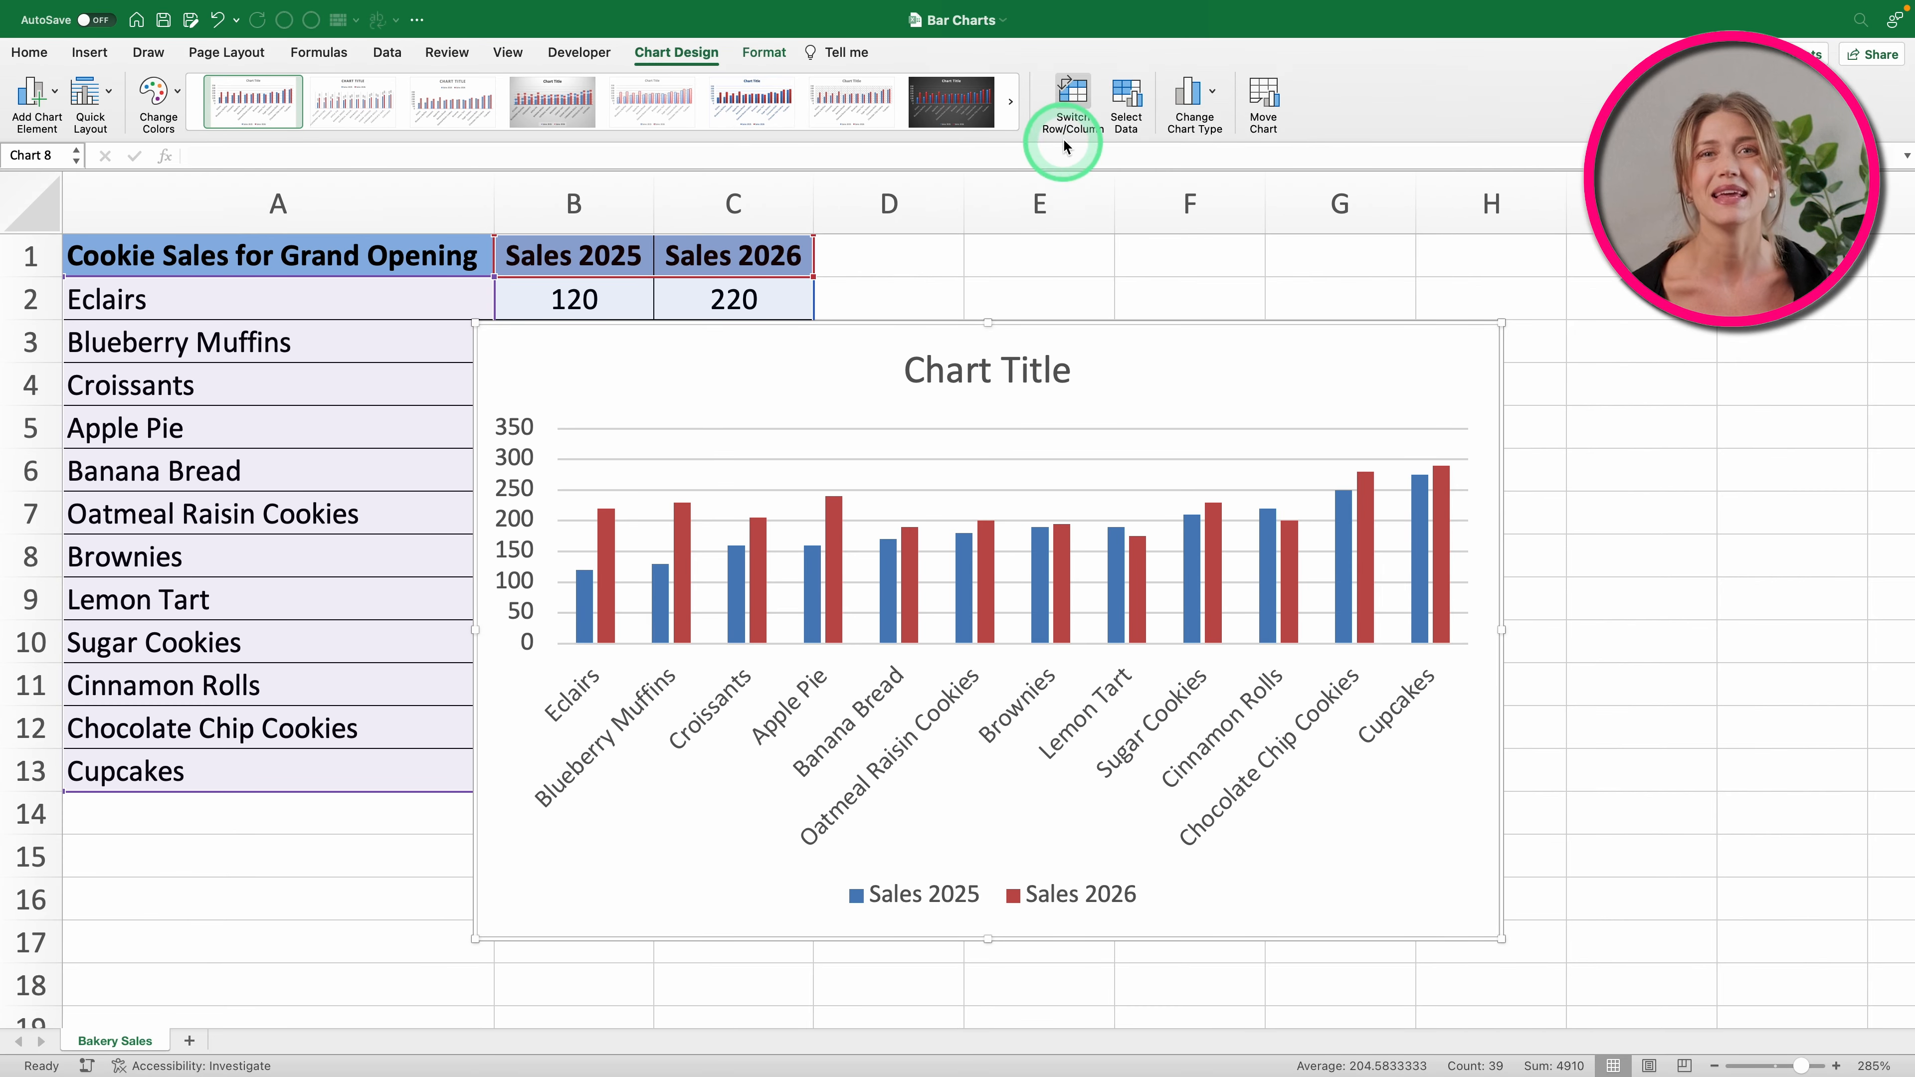
{"action": "left_click", "coordinate": [1075, 97]}
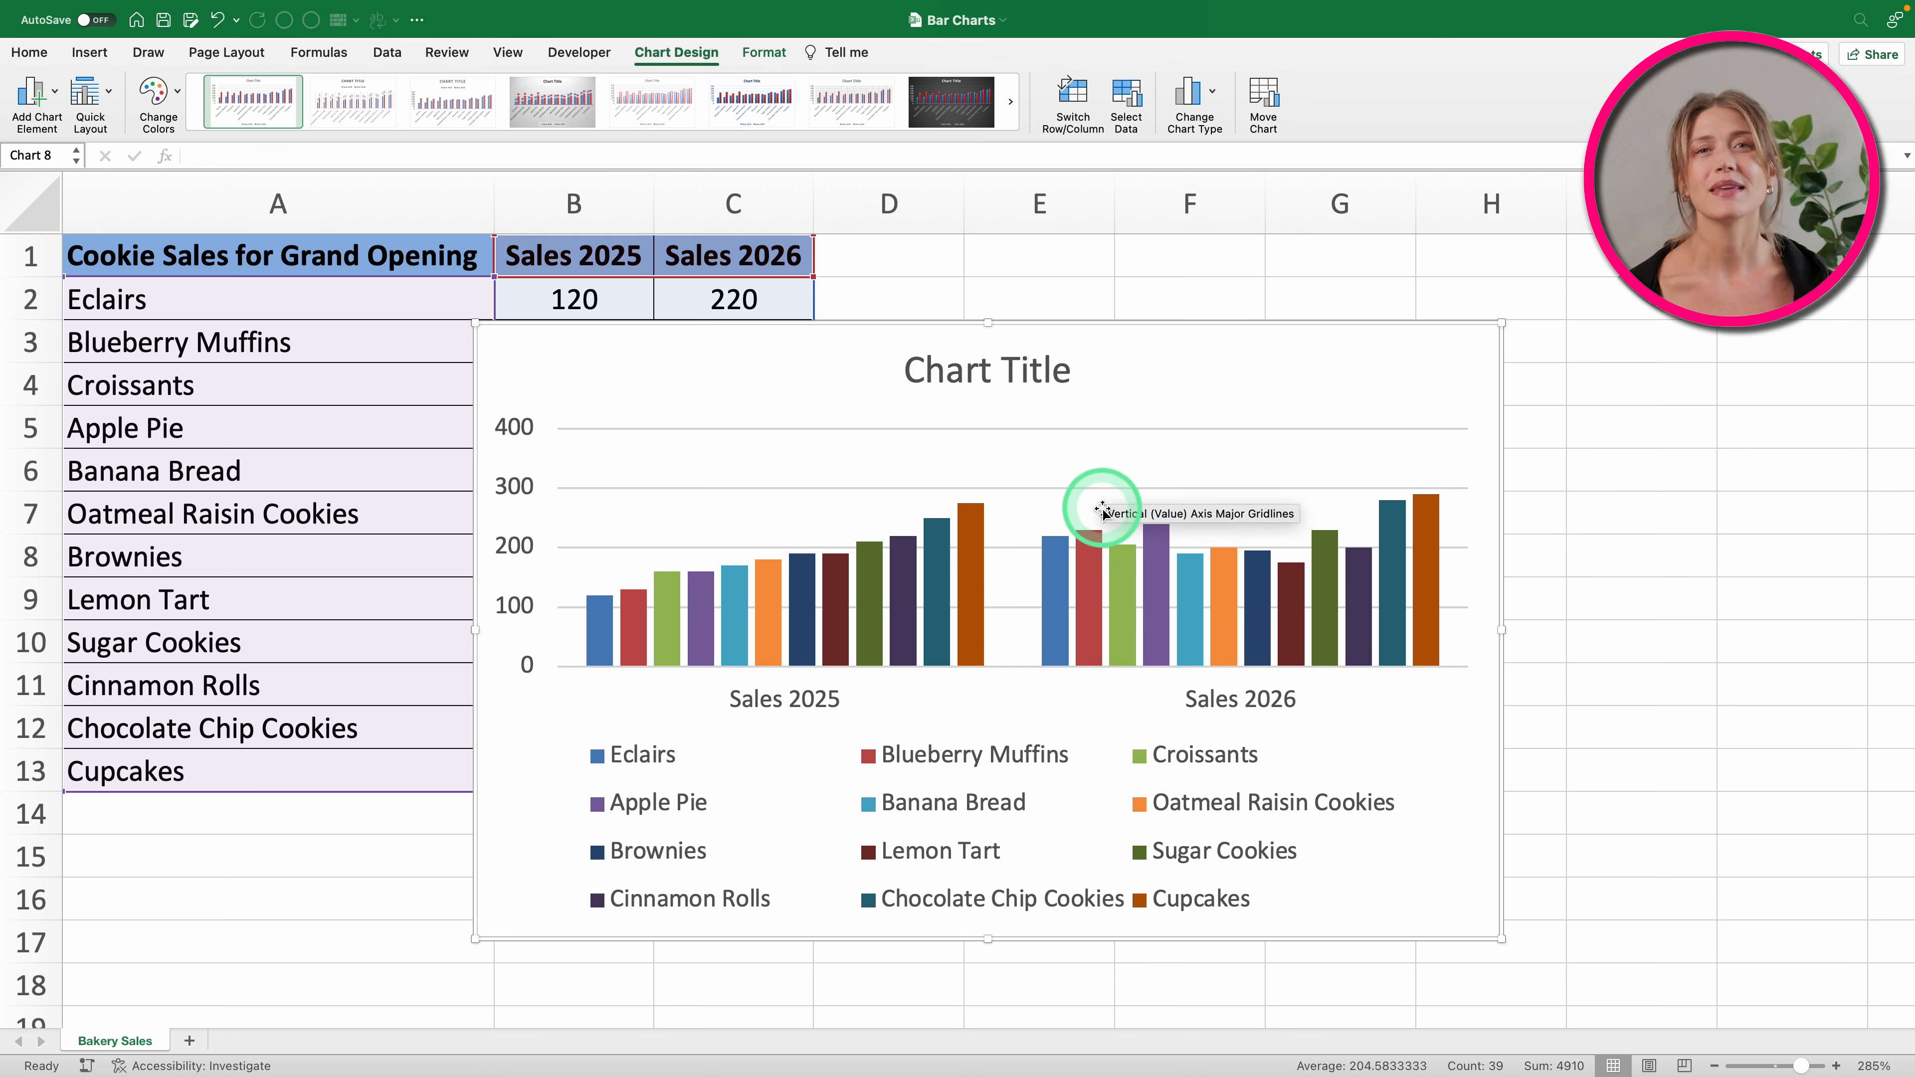
{"action": "left_click", "coordinate": [1071, 106]}
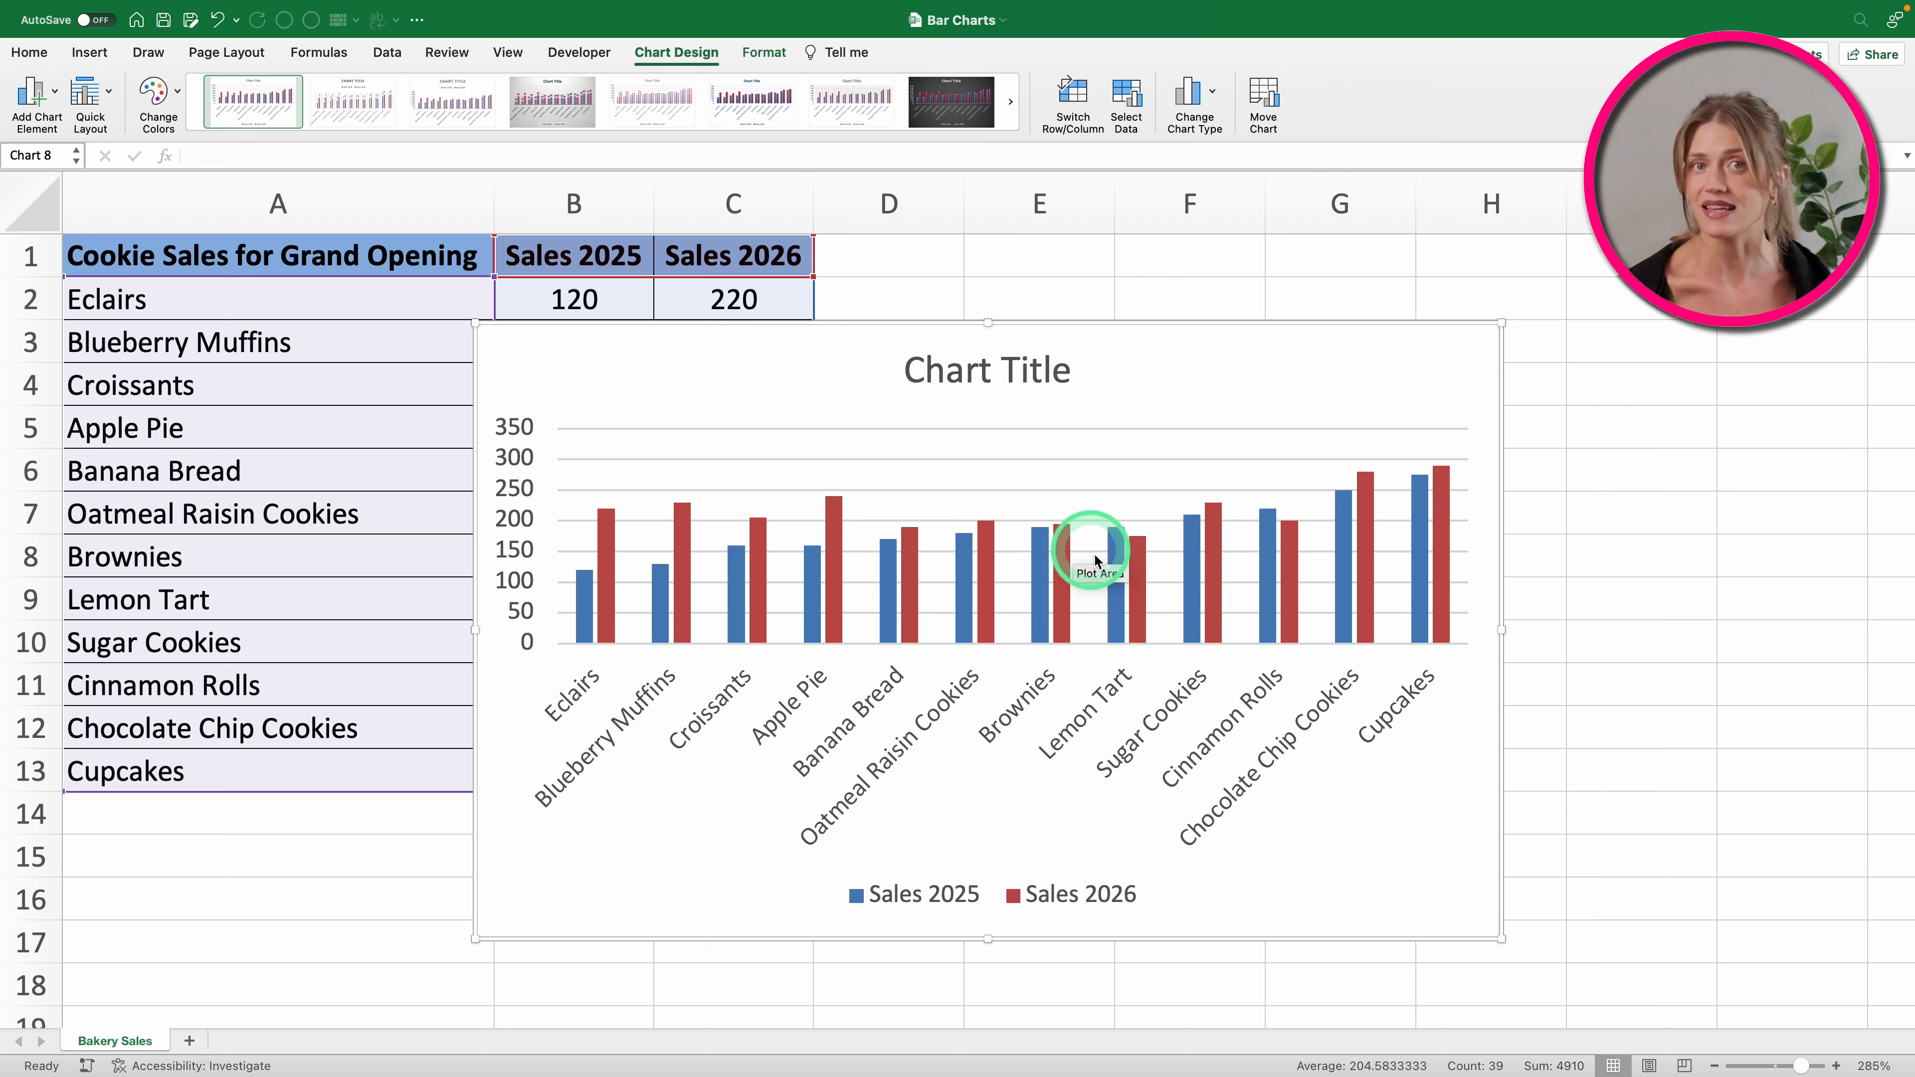
Step: Set the chart's series overlap to -26% and its gap width to 147% in the series options
{"action": "left_click", "coordinate": [1059, 553]}
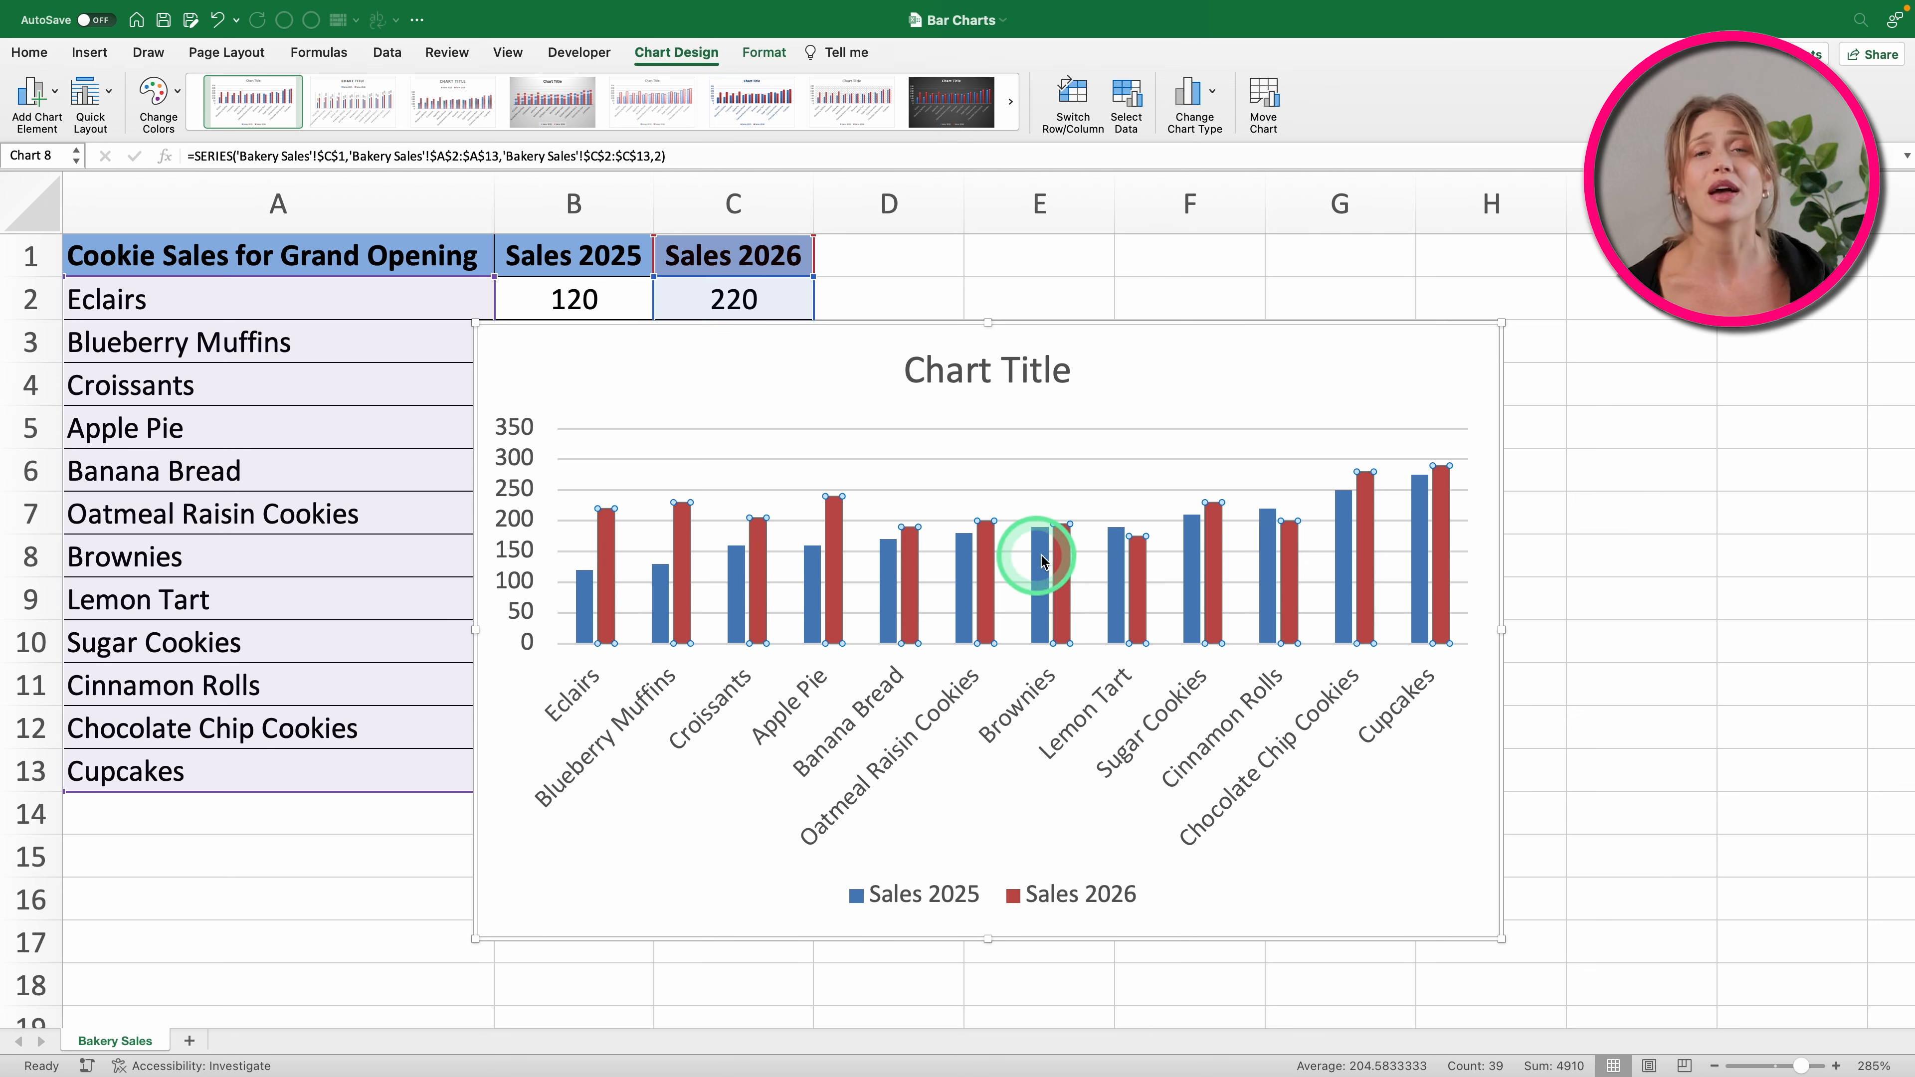
{"action": "mouse_move", "coordinate": [1062, 549]}
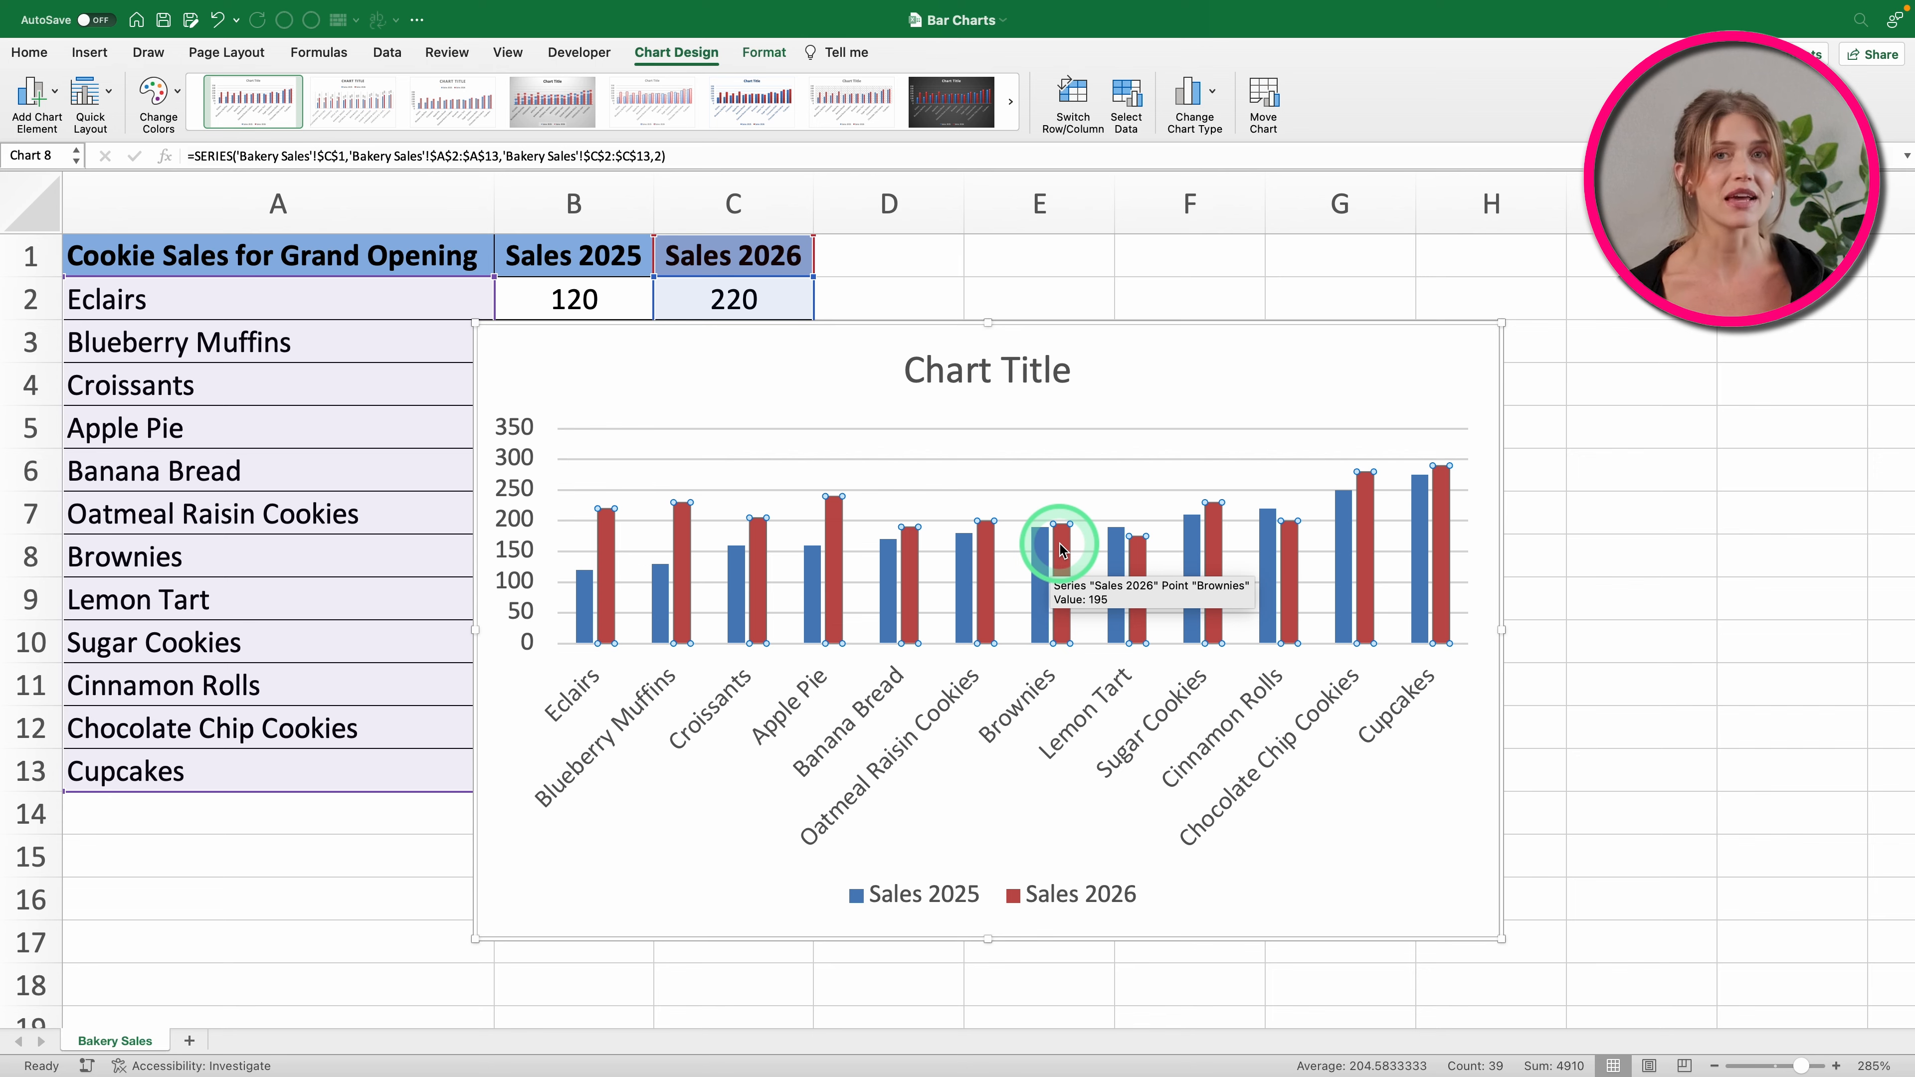
{"action": "double_click", "coordinate": [1062, 549]}
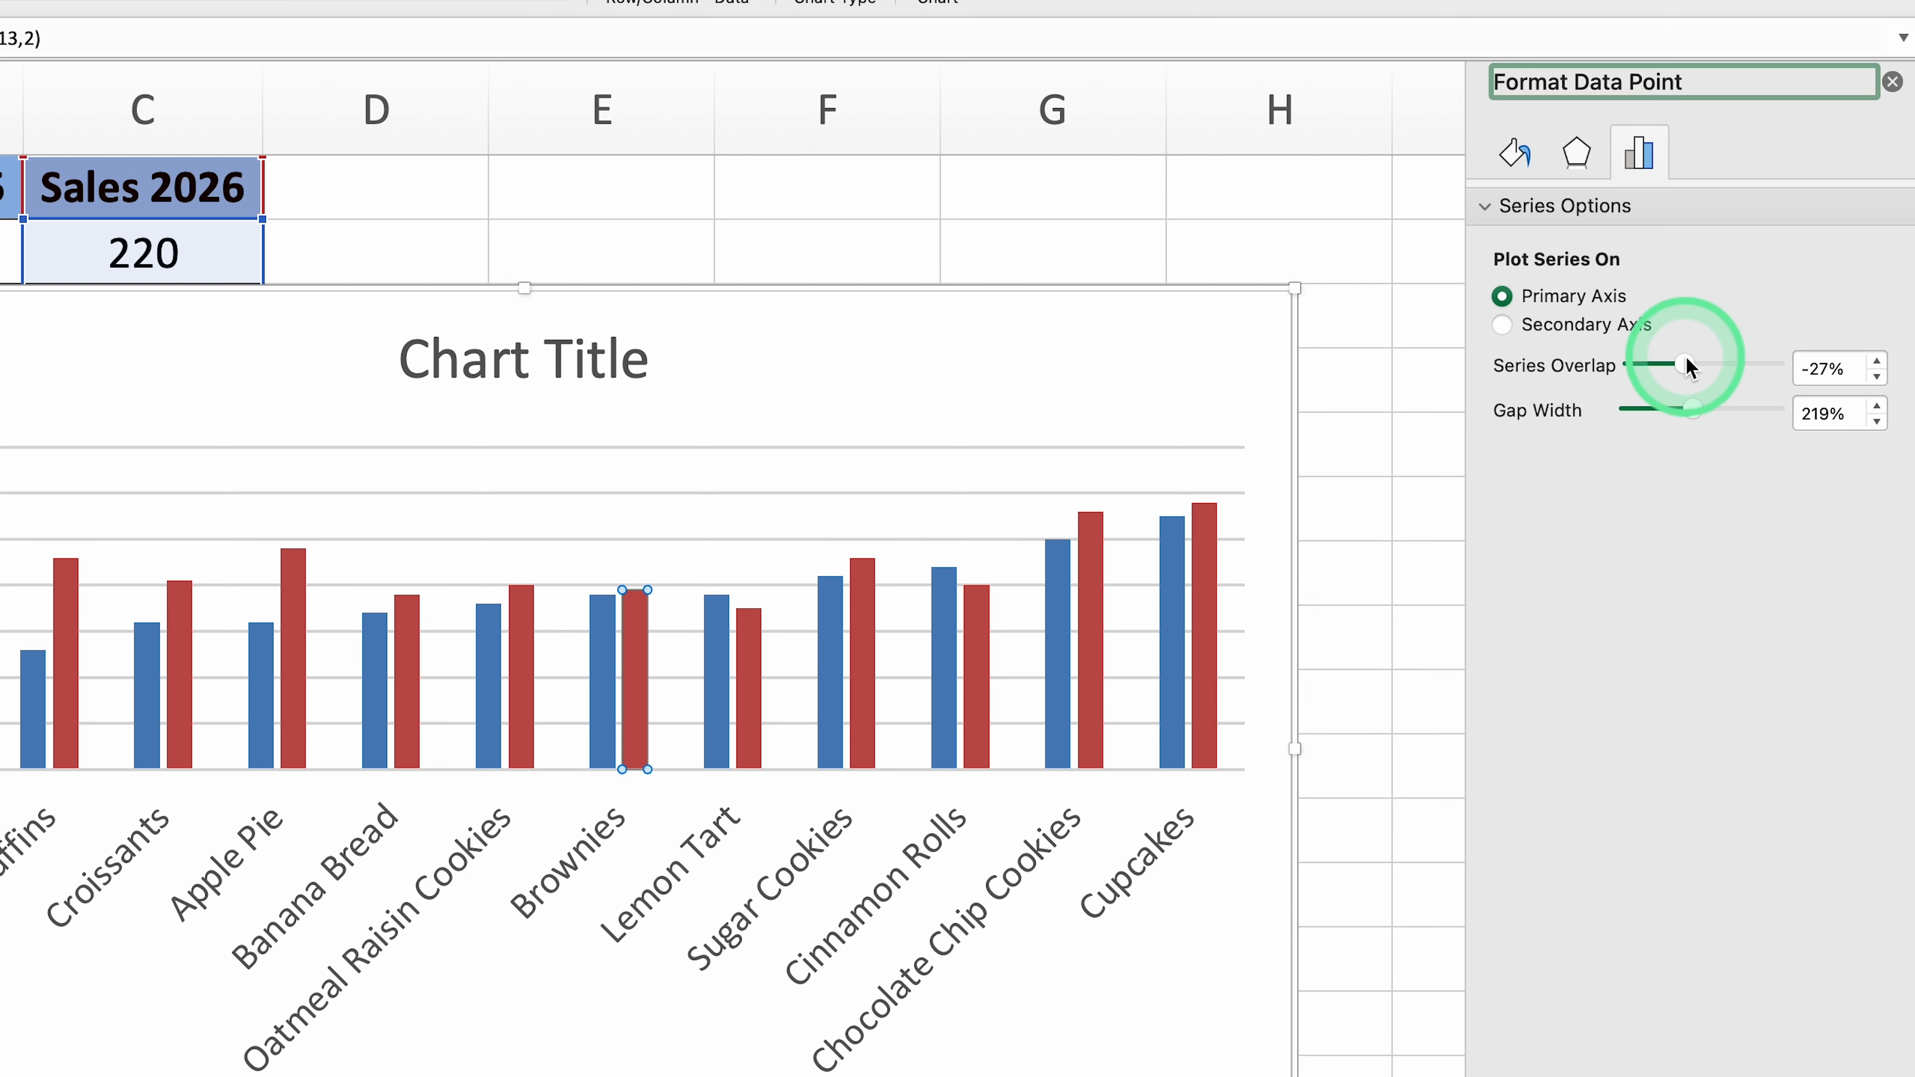
{"action": "left_click_drag", "start_coordinate": [1687, 359], "coordinate": [1668, 414]}
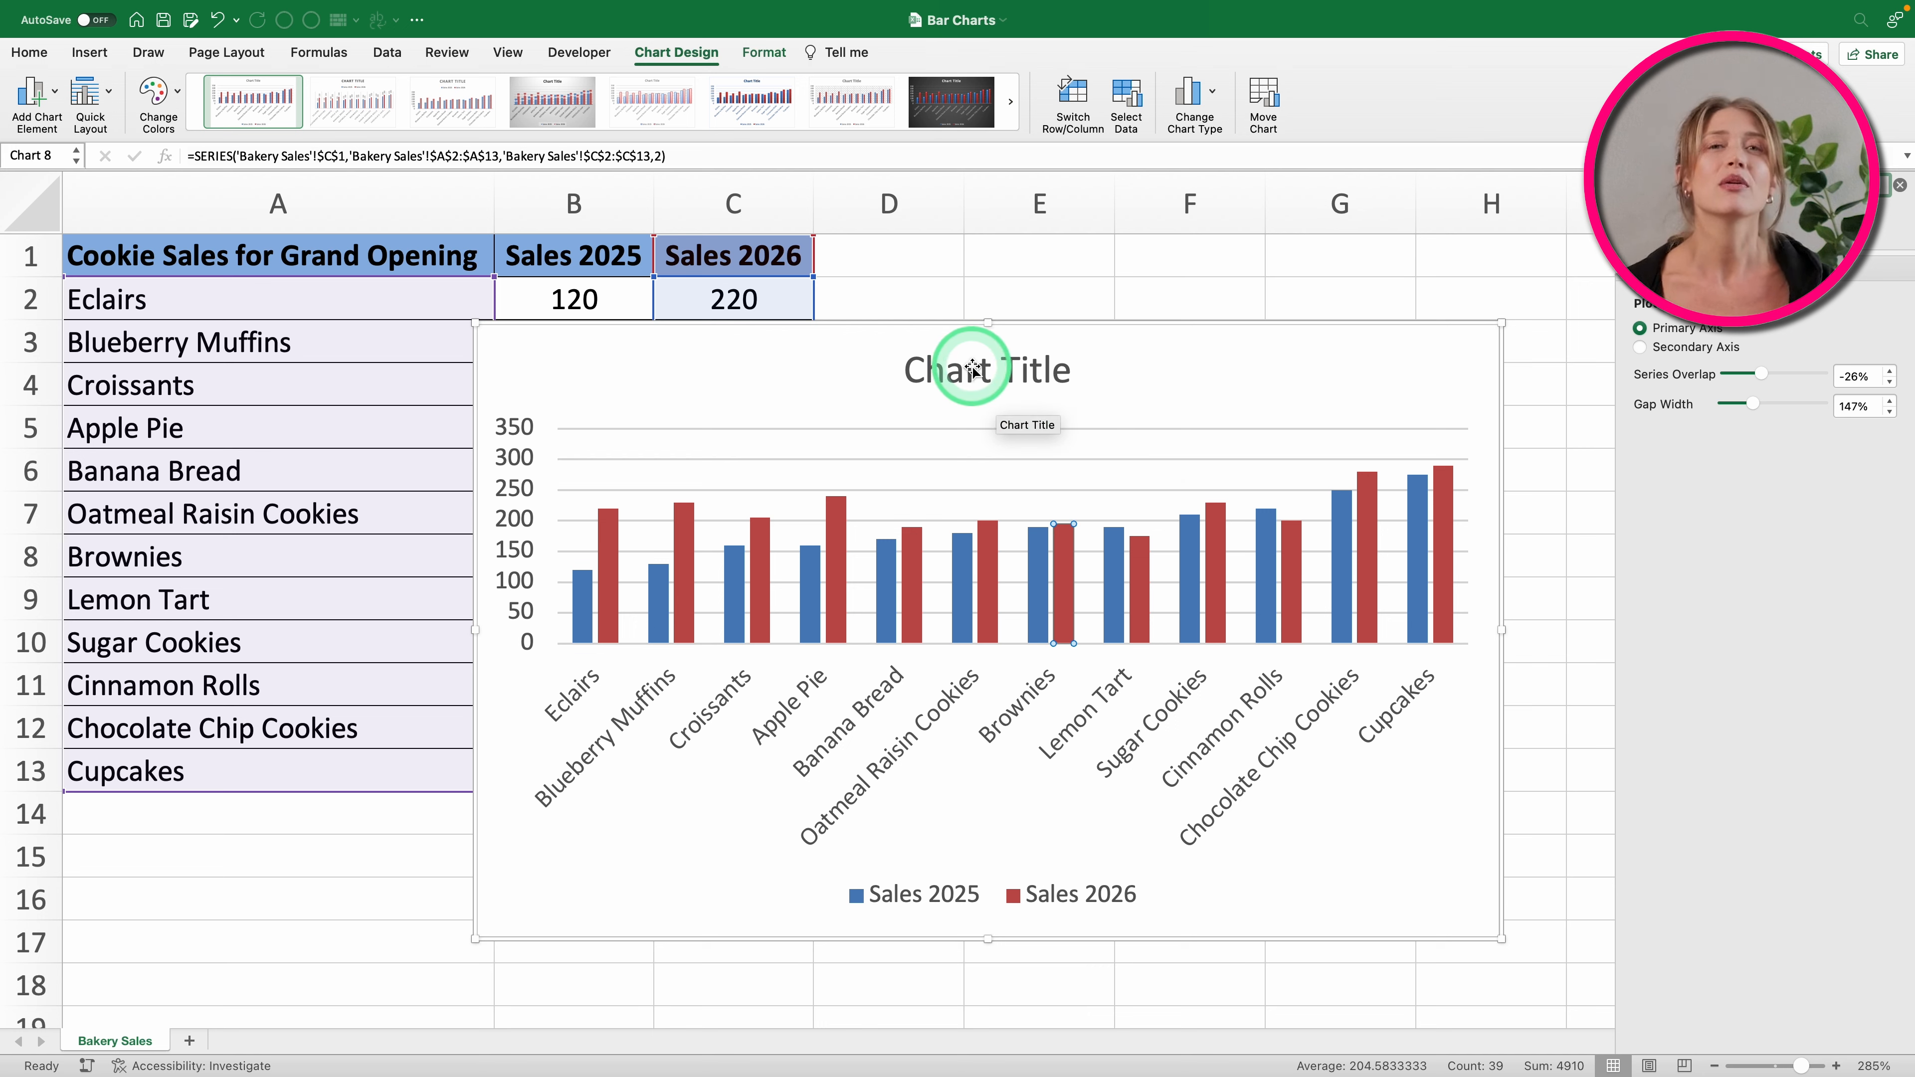
Step: Change the clustered column chart to a 2-D 100% stacked column chart
{"action": "left_click", "coordinate": [1154, 370]}
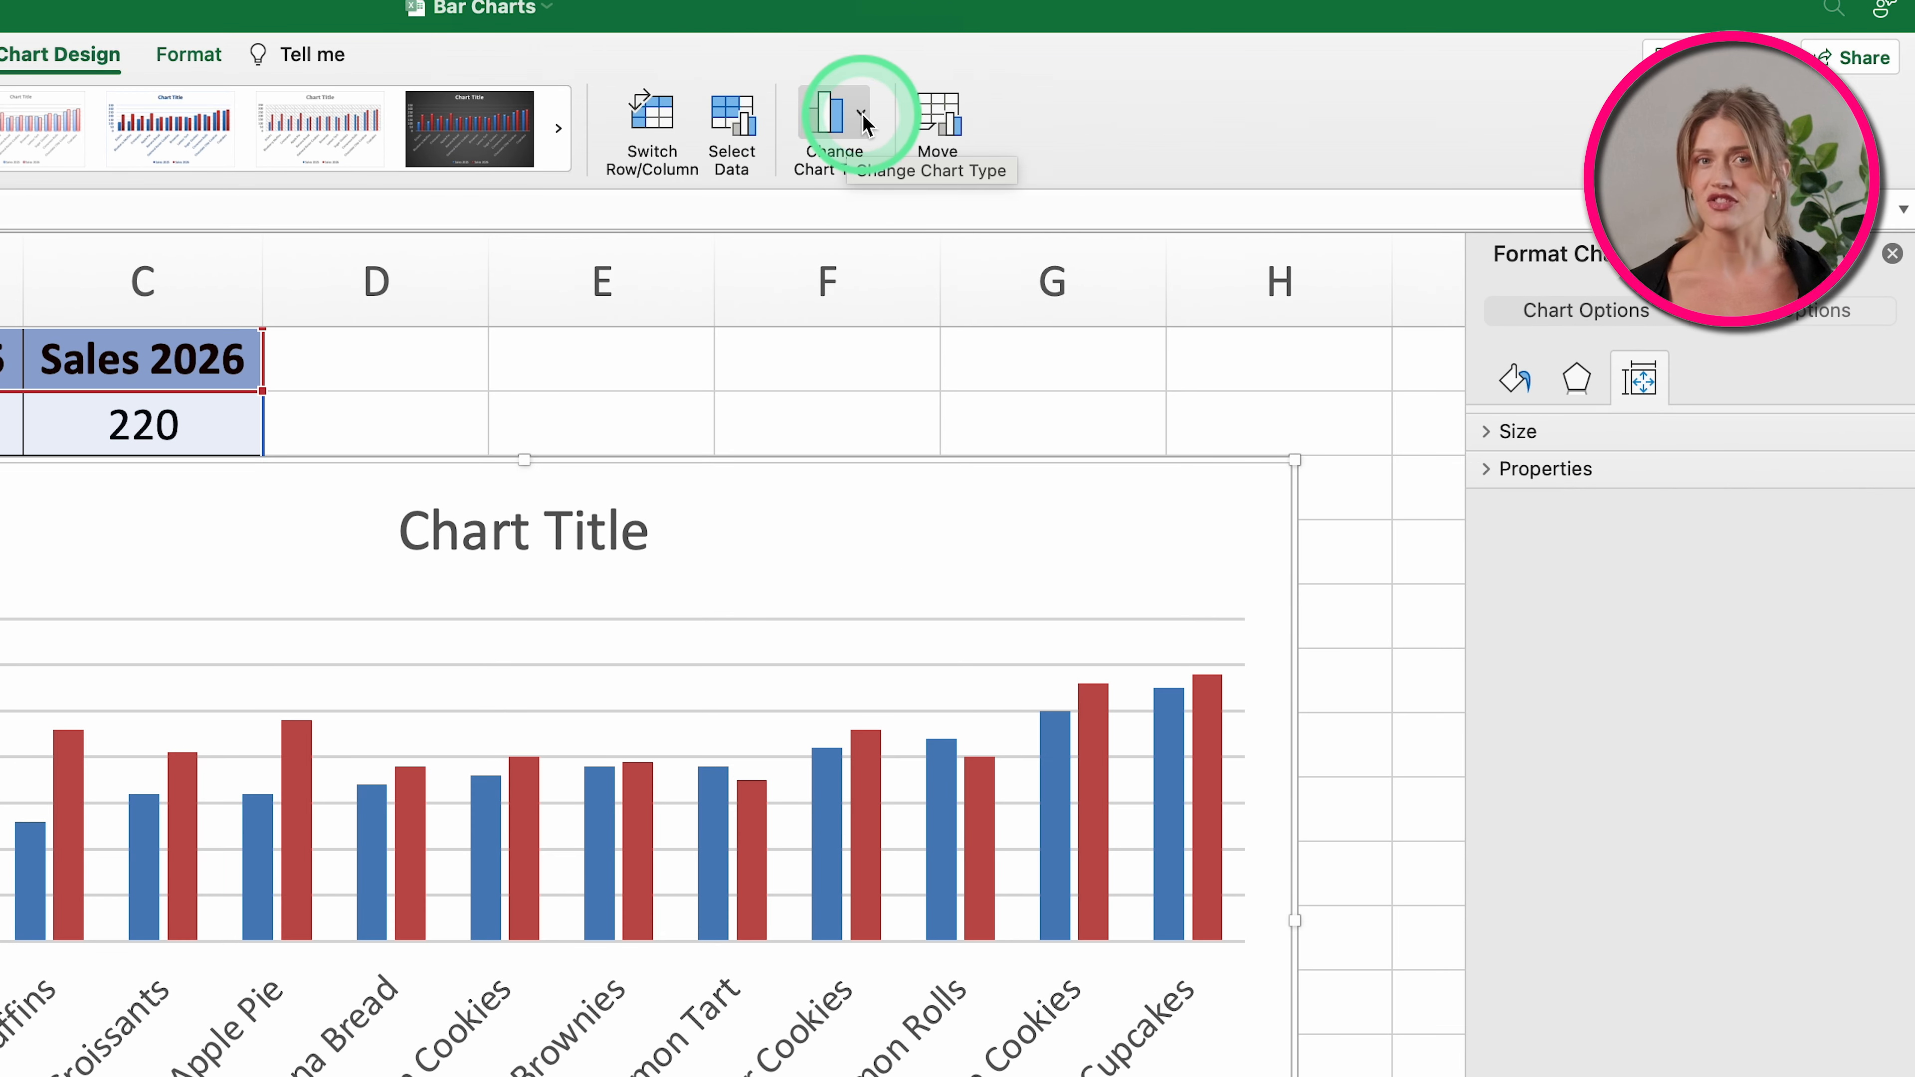
{"action": "left_click", "coordinate": [828, 118]}
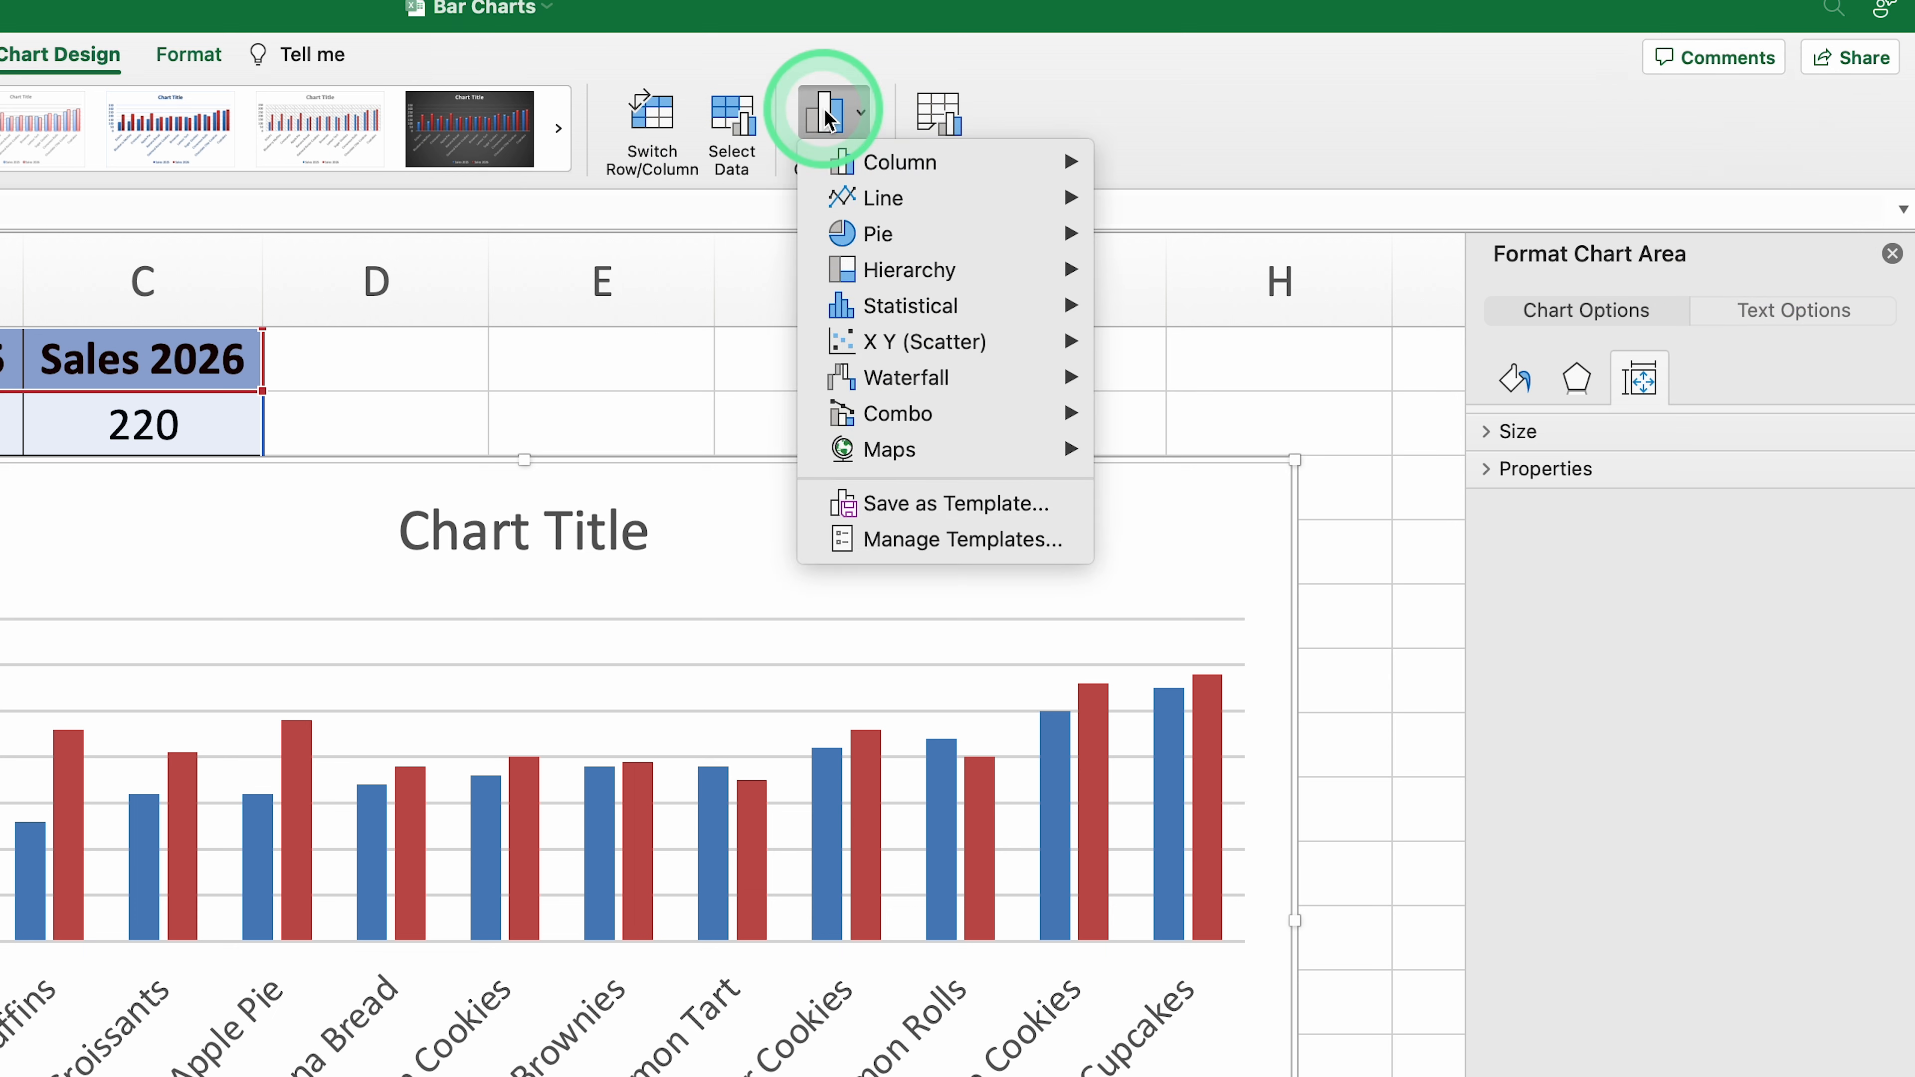
{"action": "mouse_move", "coordinate": [929, 167]}
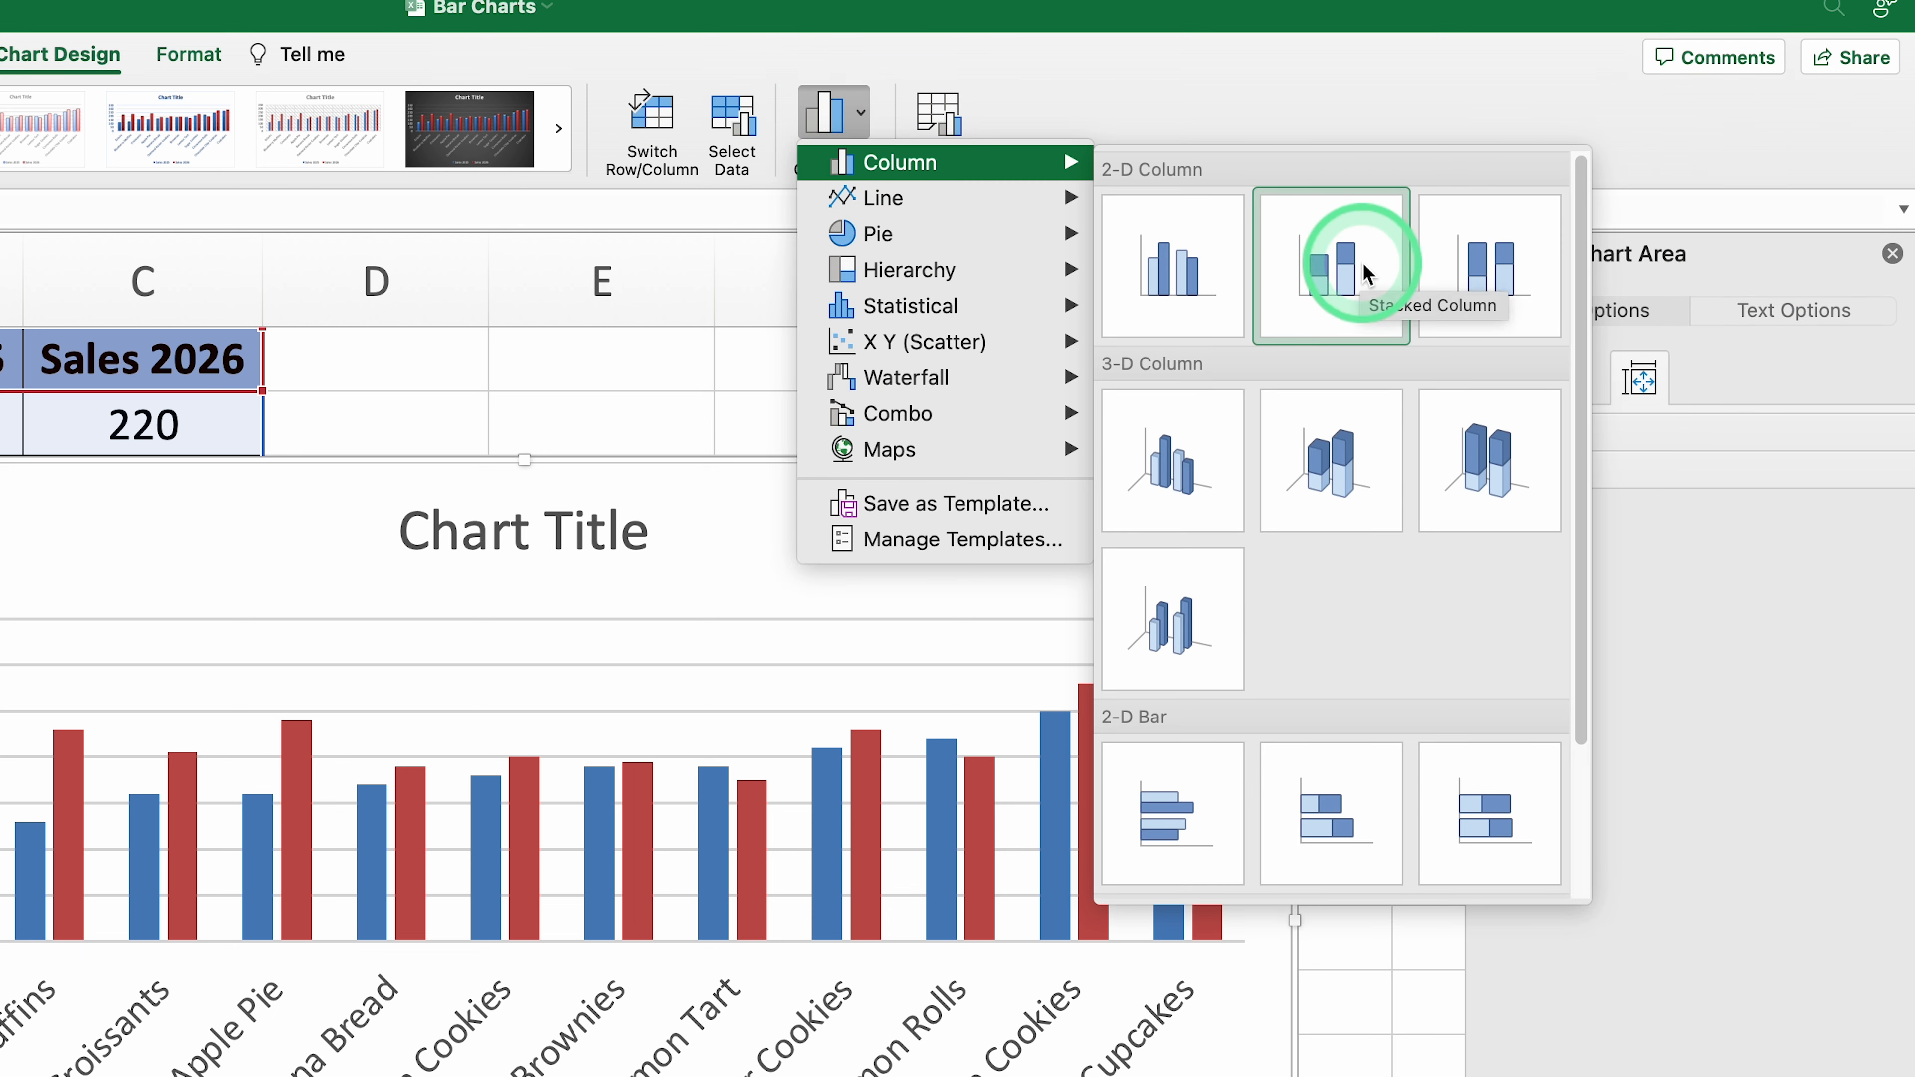
{"action": "left_click", "coordinate": [1467, 260]}
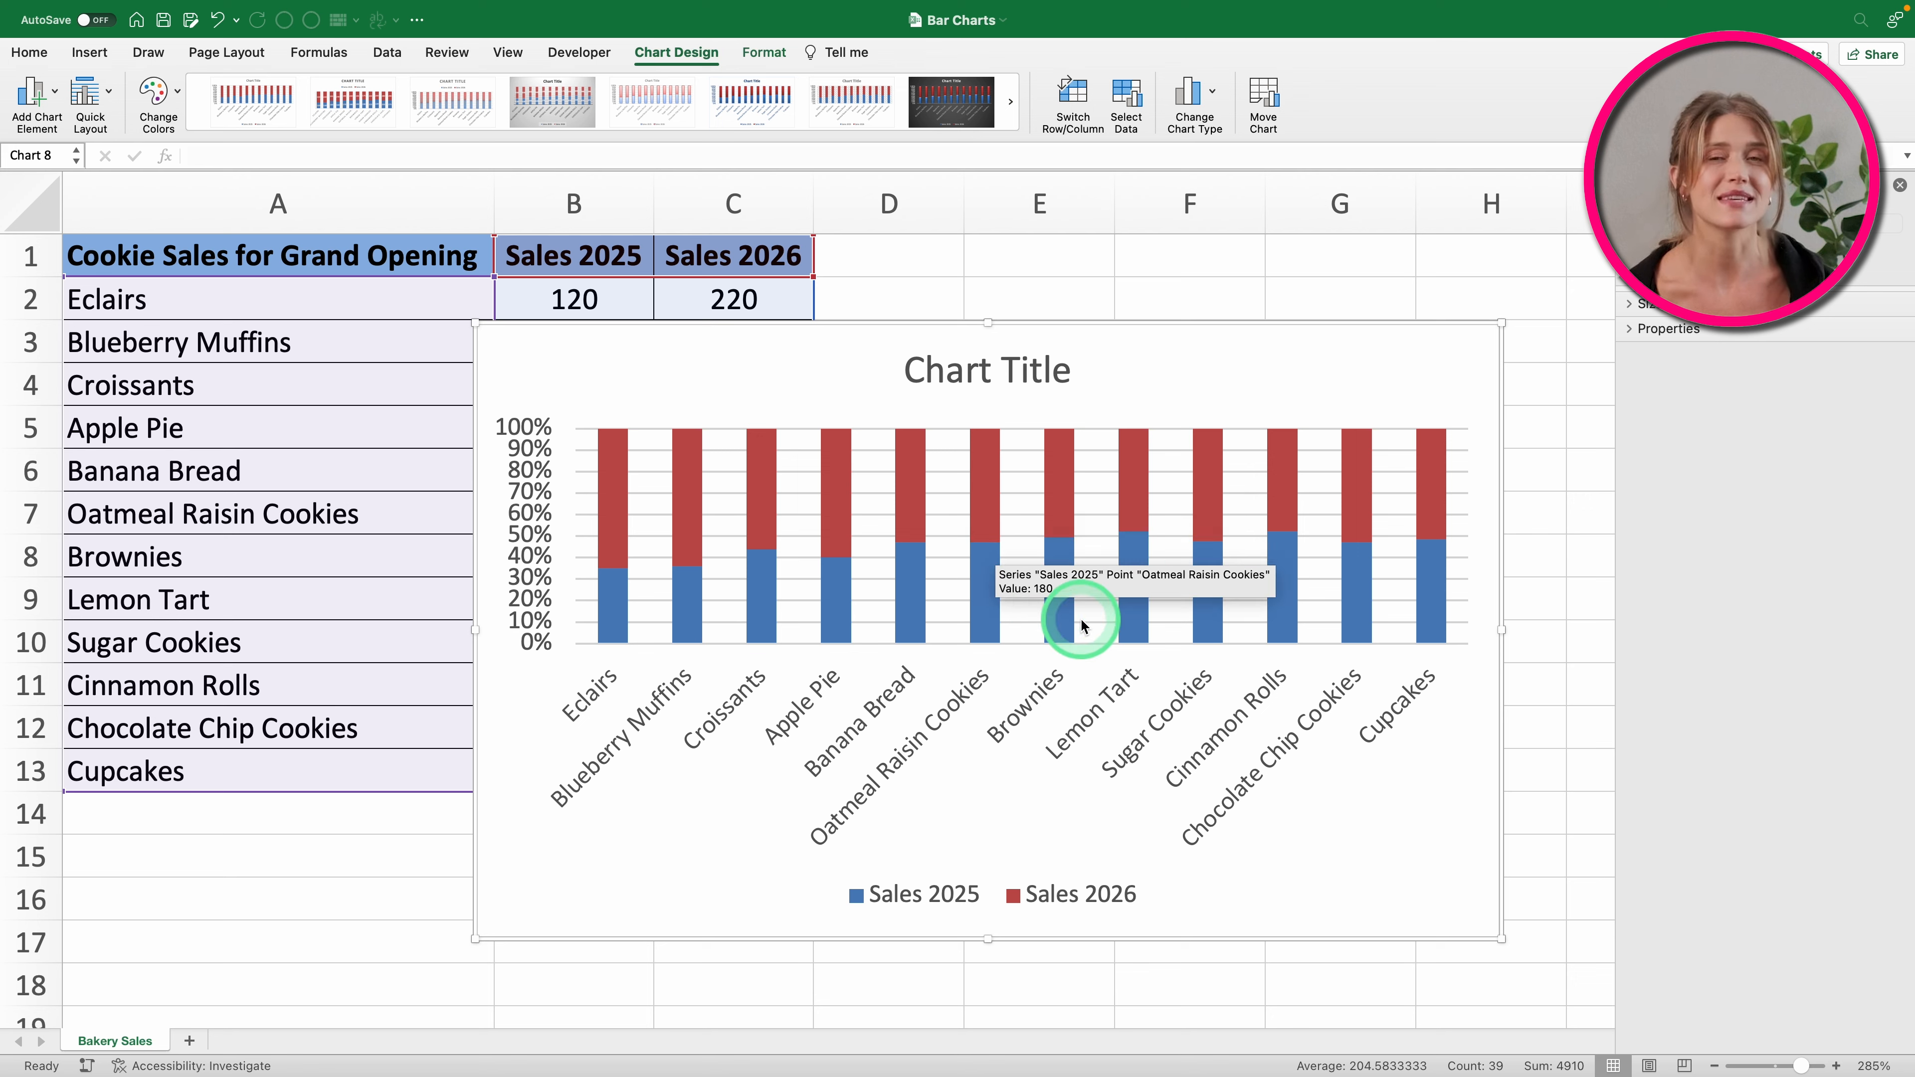
Step: Link the 100% stacked column chart's title to cell A1, the Cookie Sales for Grand Opening heading
{"action": "left_click", "coordinate": [1030, 374]}
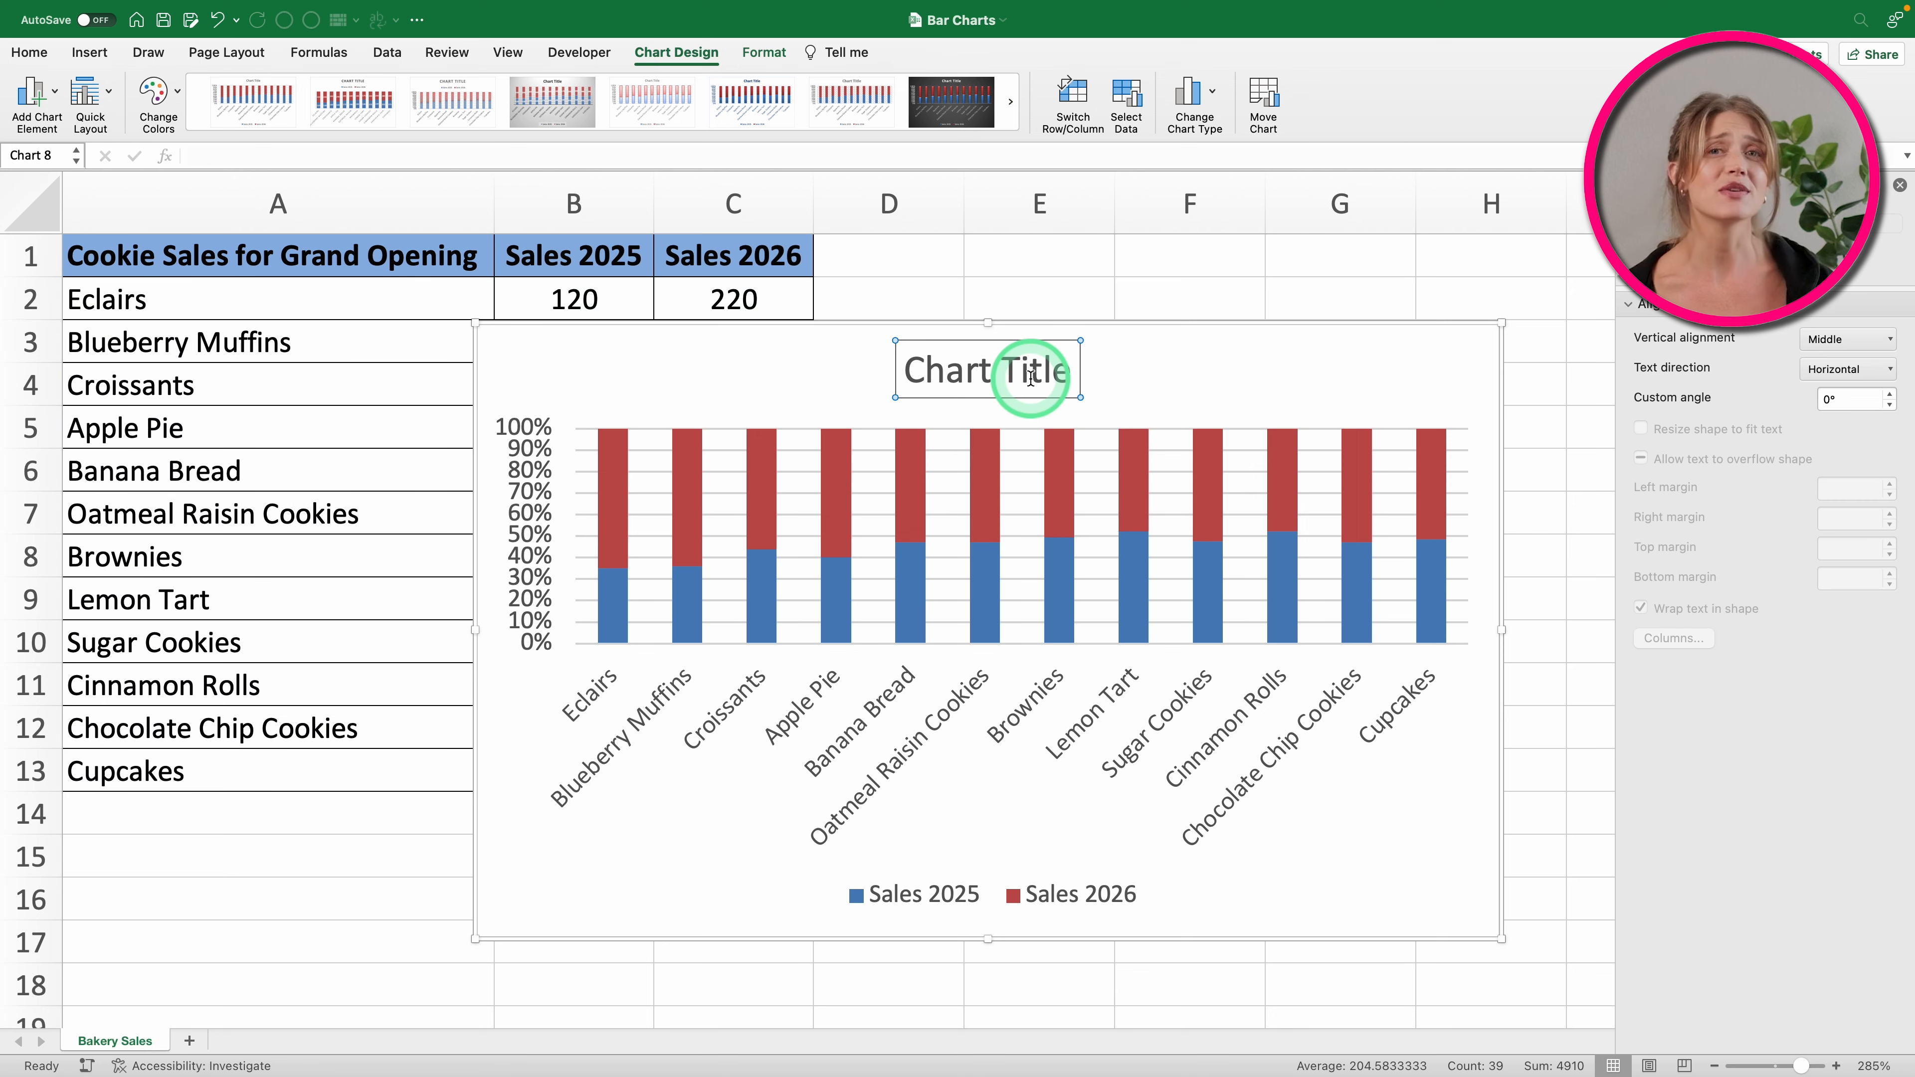
{"action": "left_click", "coordinate": [304, 148]}
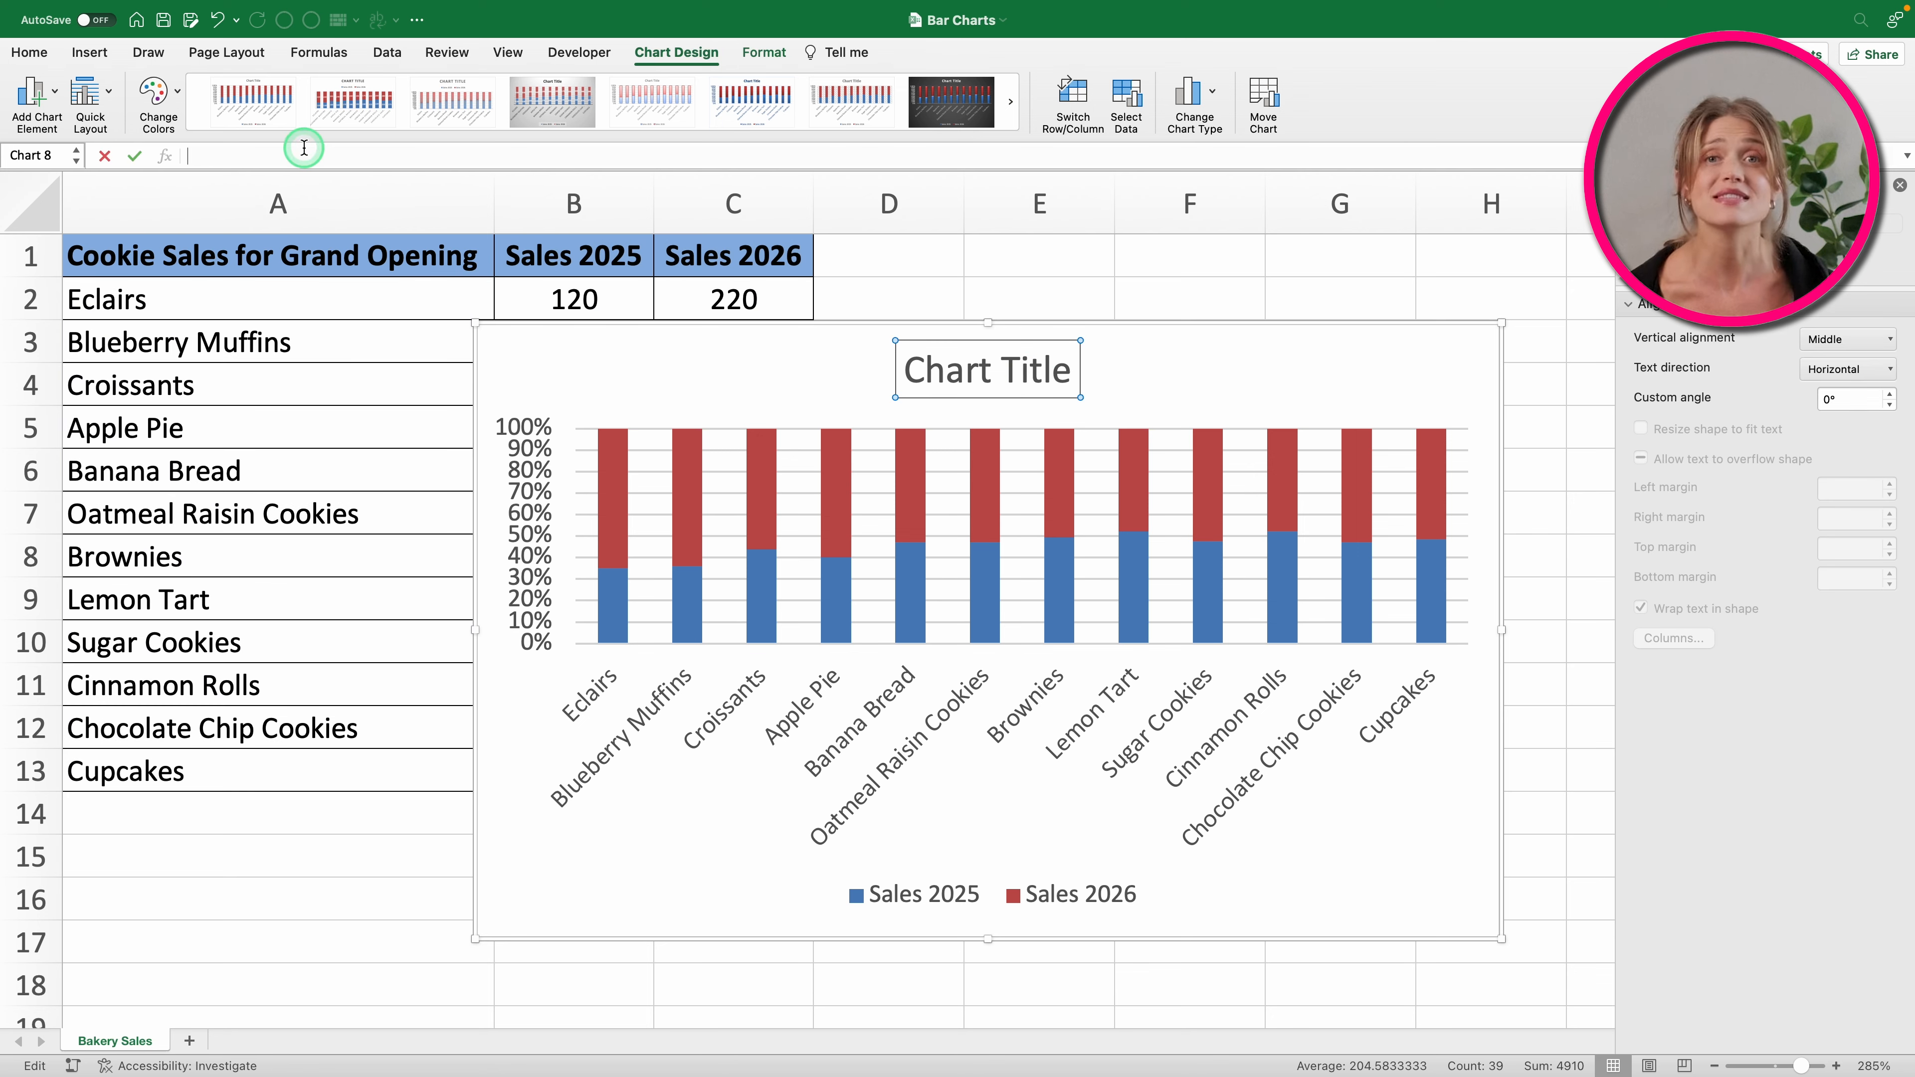
{"action": "type", "text": "="}
{"action": "left_click", "coordinate": [278, 256]}
{"action": "key", "text": "Return"}
{"action": "left_click", "coordinate": [1389, 392]}
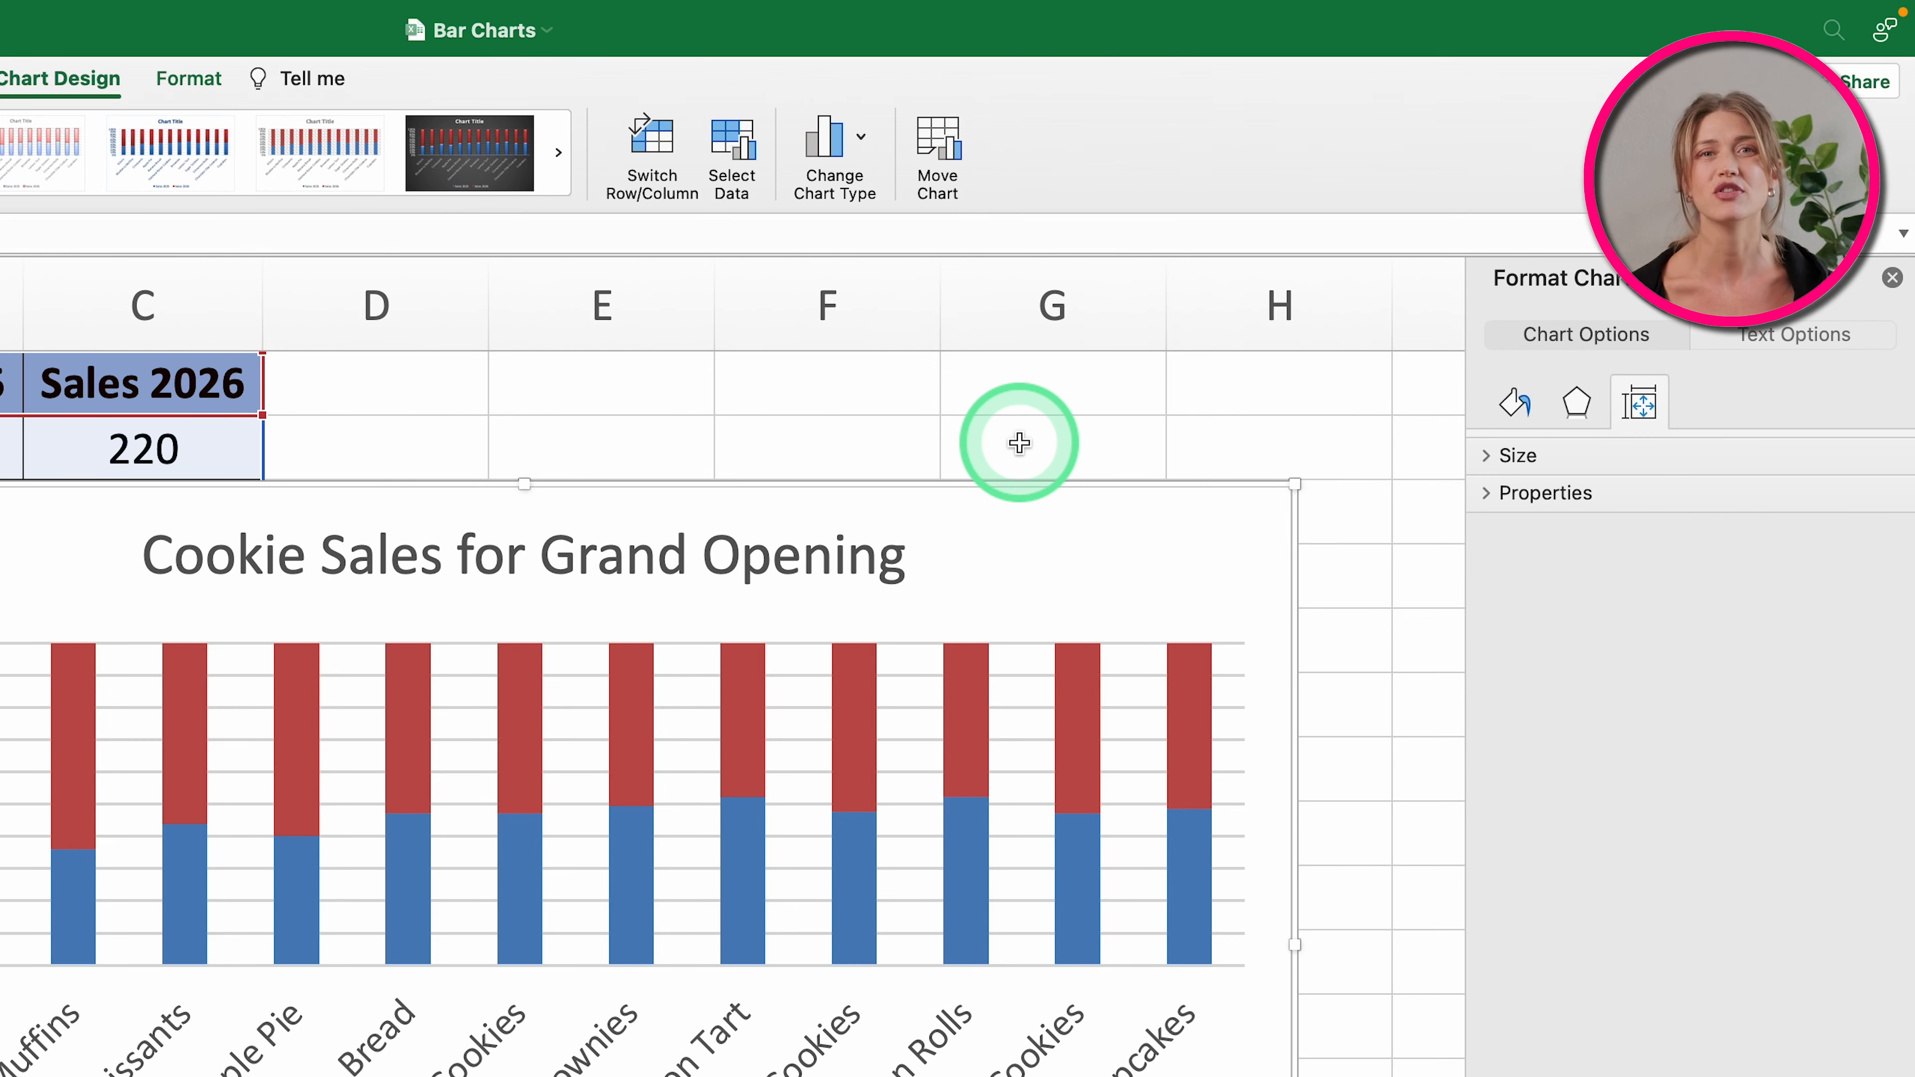
Step: Change the 100% stacked column chart to a 2-D 100% stacked bar chart
{"action": "left_click", "coordinate": [856, 142]}
{"action": "mouse_move", "coordinate": [901, 187]}
{"action": "left_click", "coordinate": [1293, 472]}
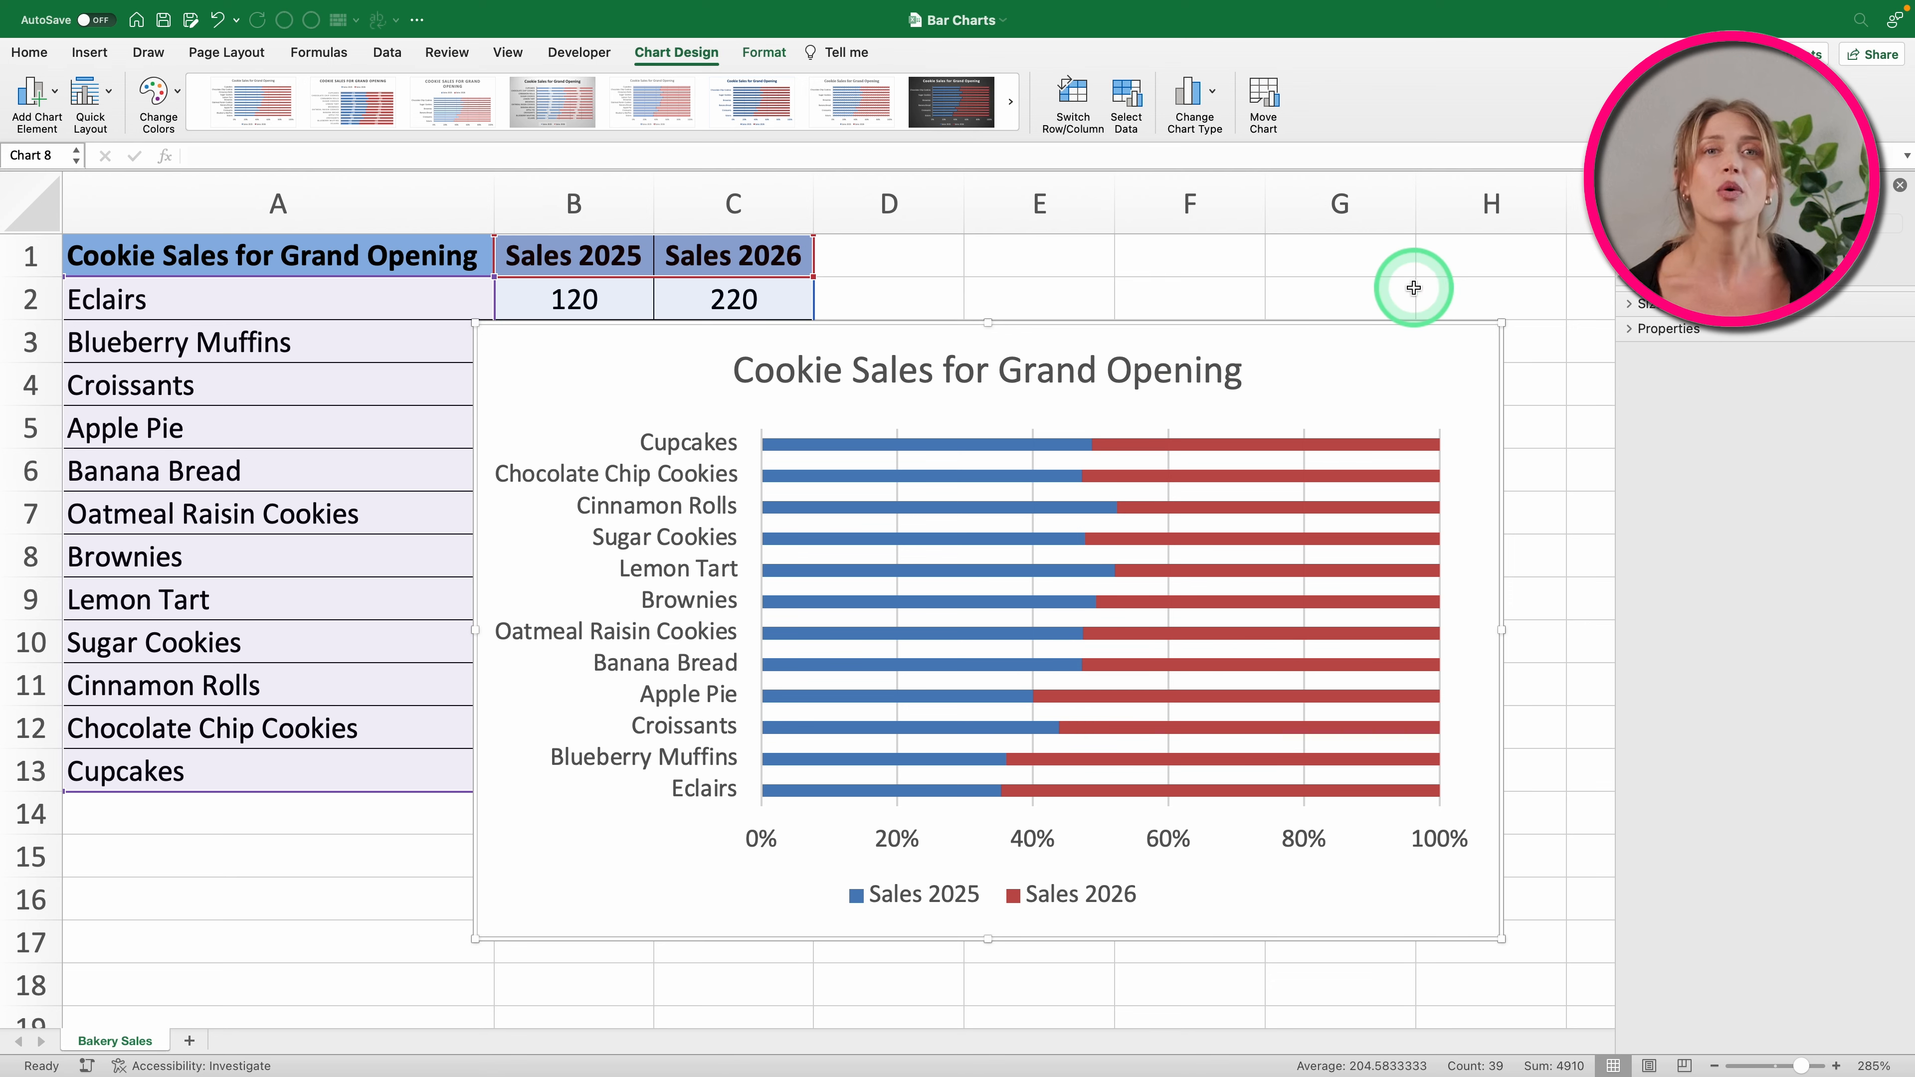
Step: Close the chart formatting pane and enlarge the stacked bar chart slightly from its lower corner
{"action": "left_click", "coordinate": [1899, 185]}
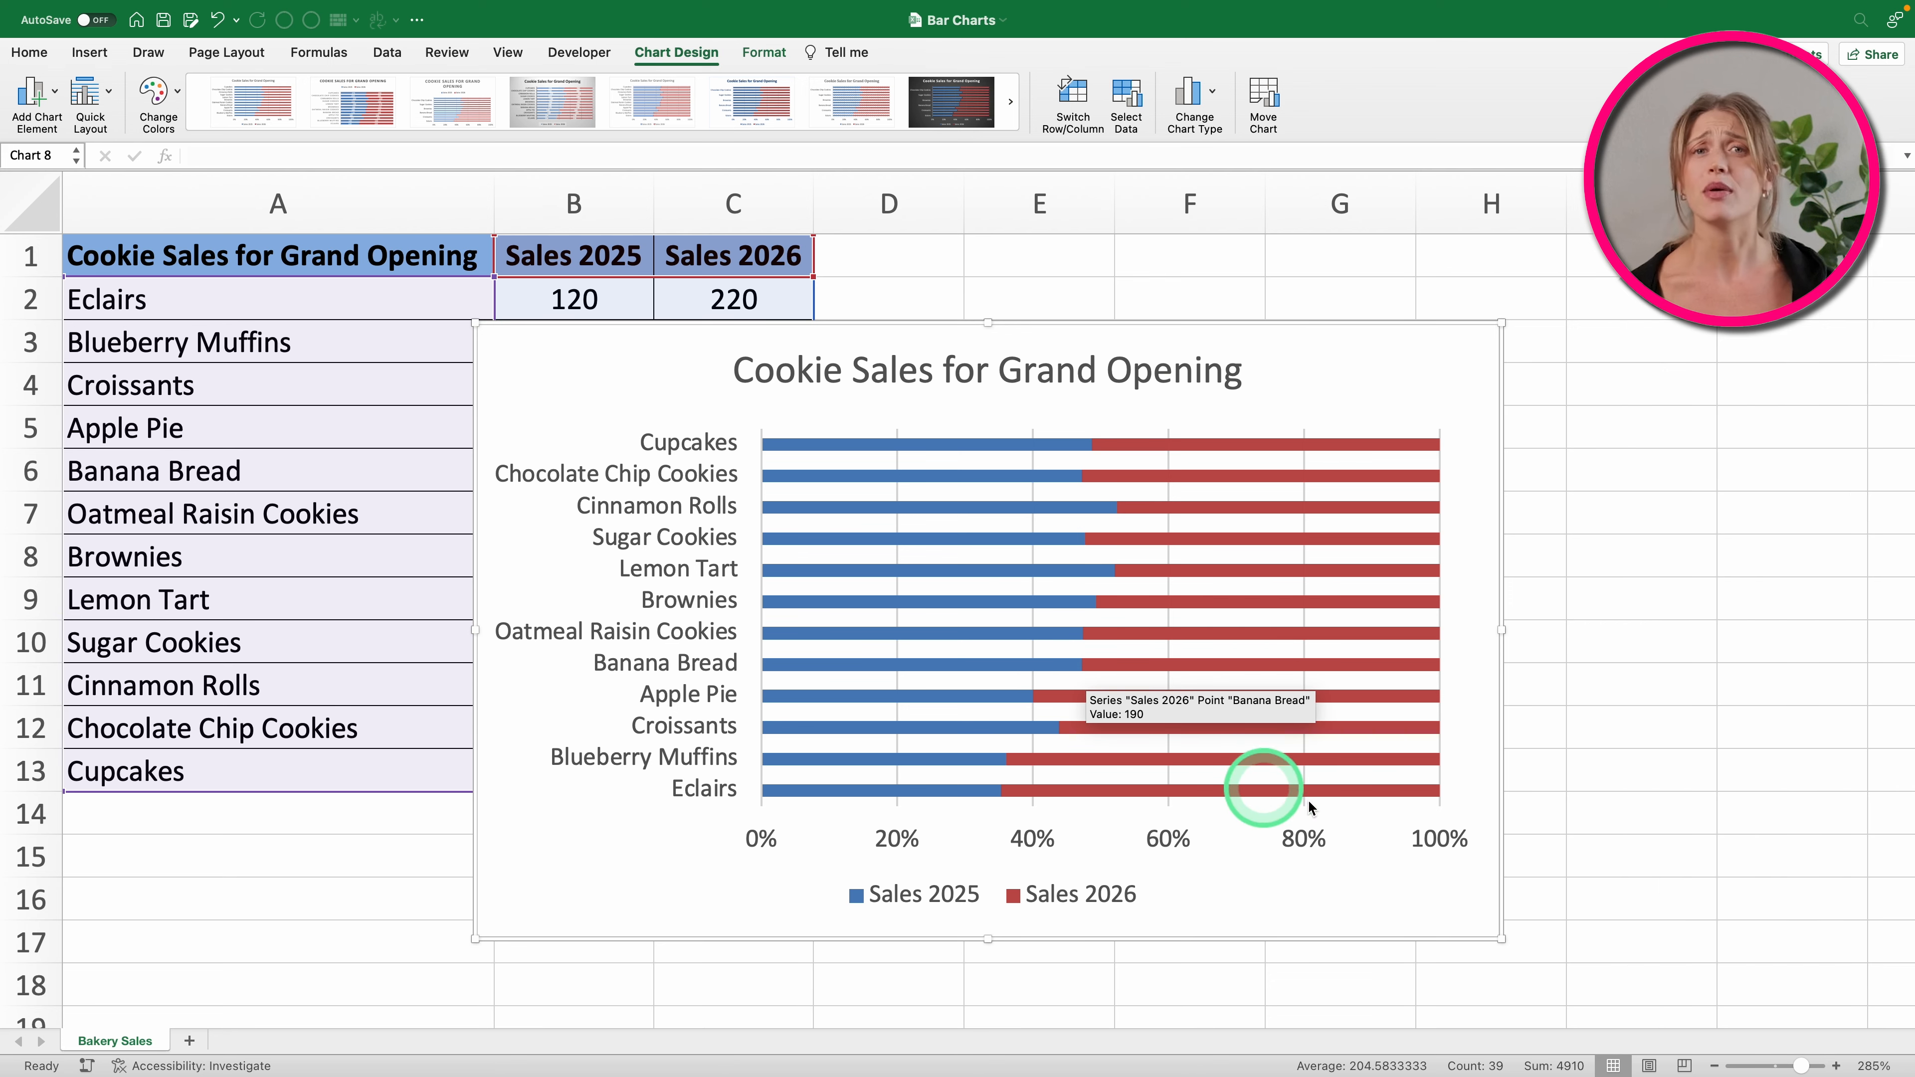
{"action": "left_click_drag", "start_coordinate": [1502, 939], "coordinate": [1527, 977]}
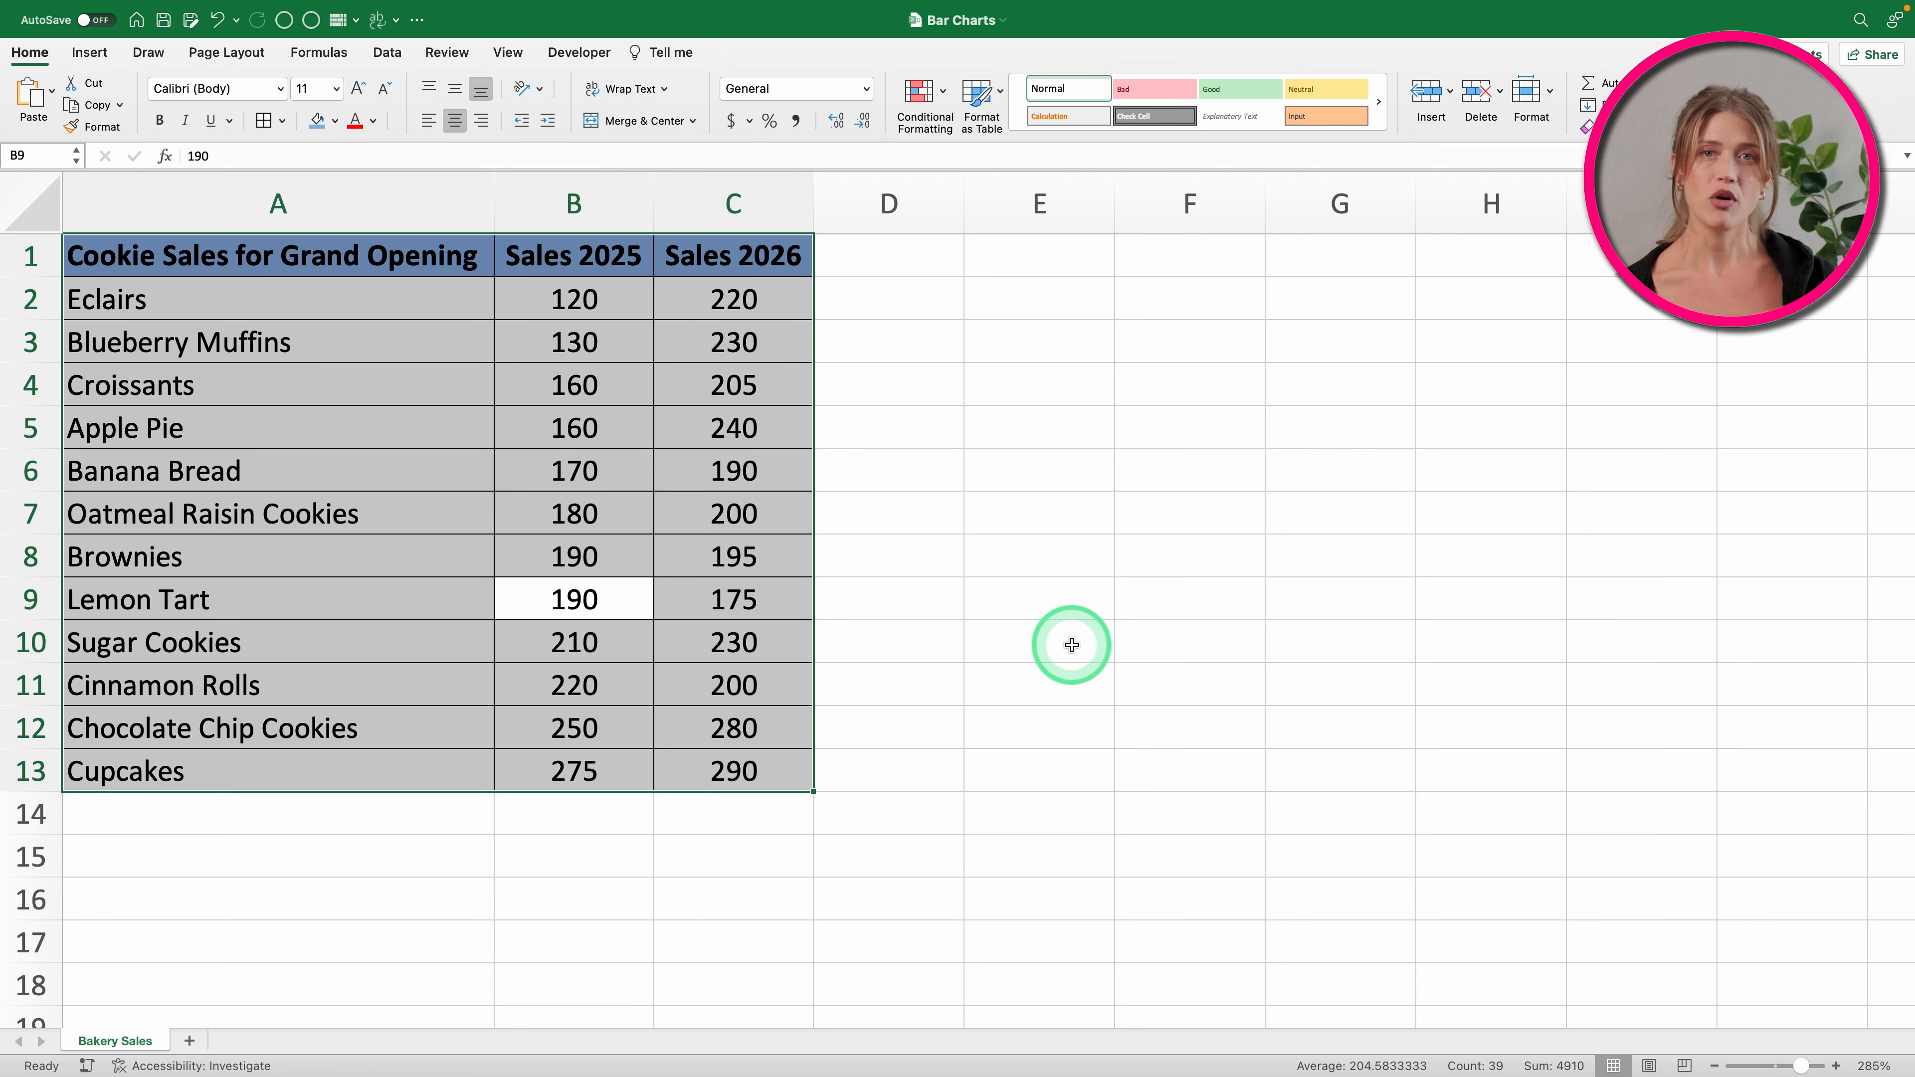
Step: Undo the deletion of the stacked bar chart and move it beside the data table so the sales figures are uncovered
{"action": "left_click", "coordinate": [981, 616]}
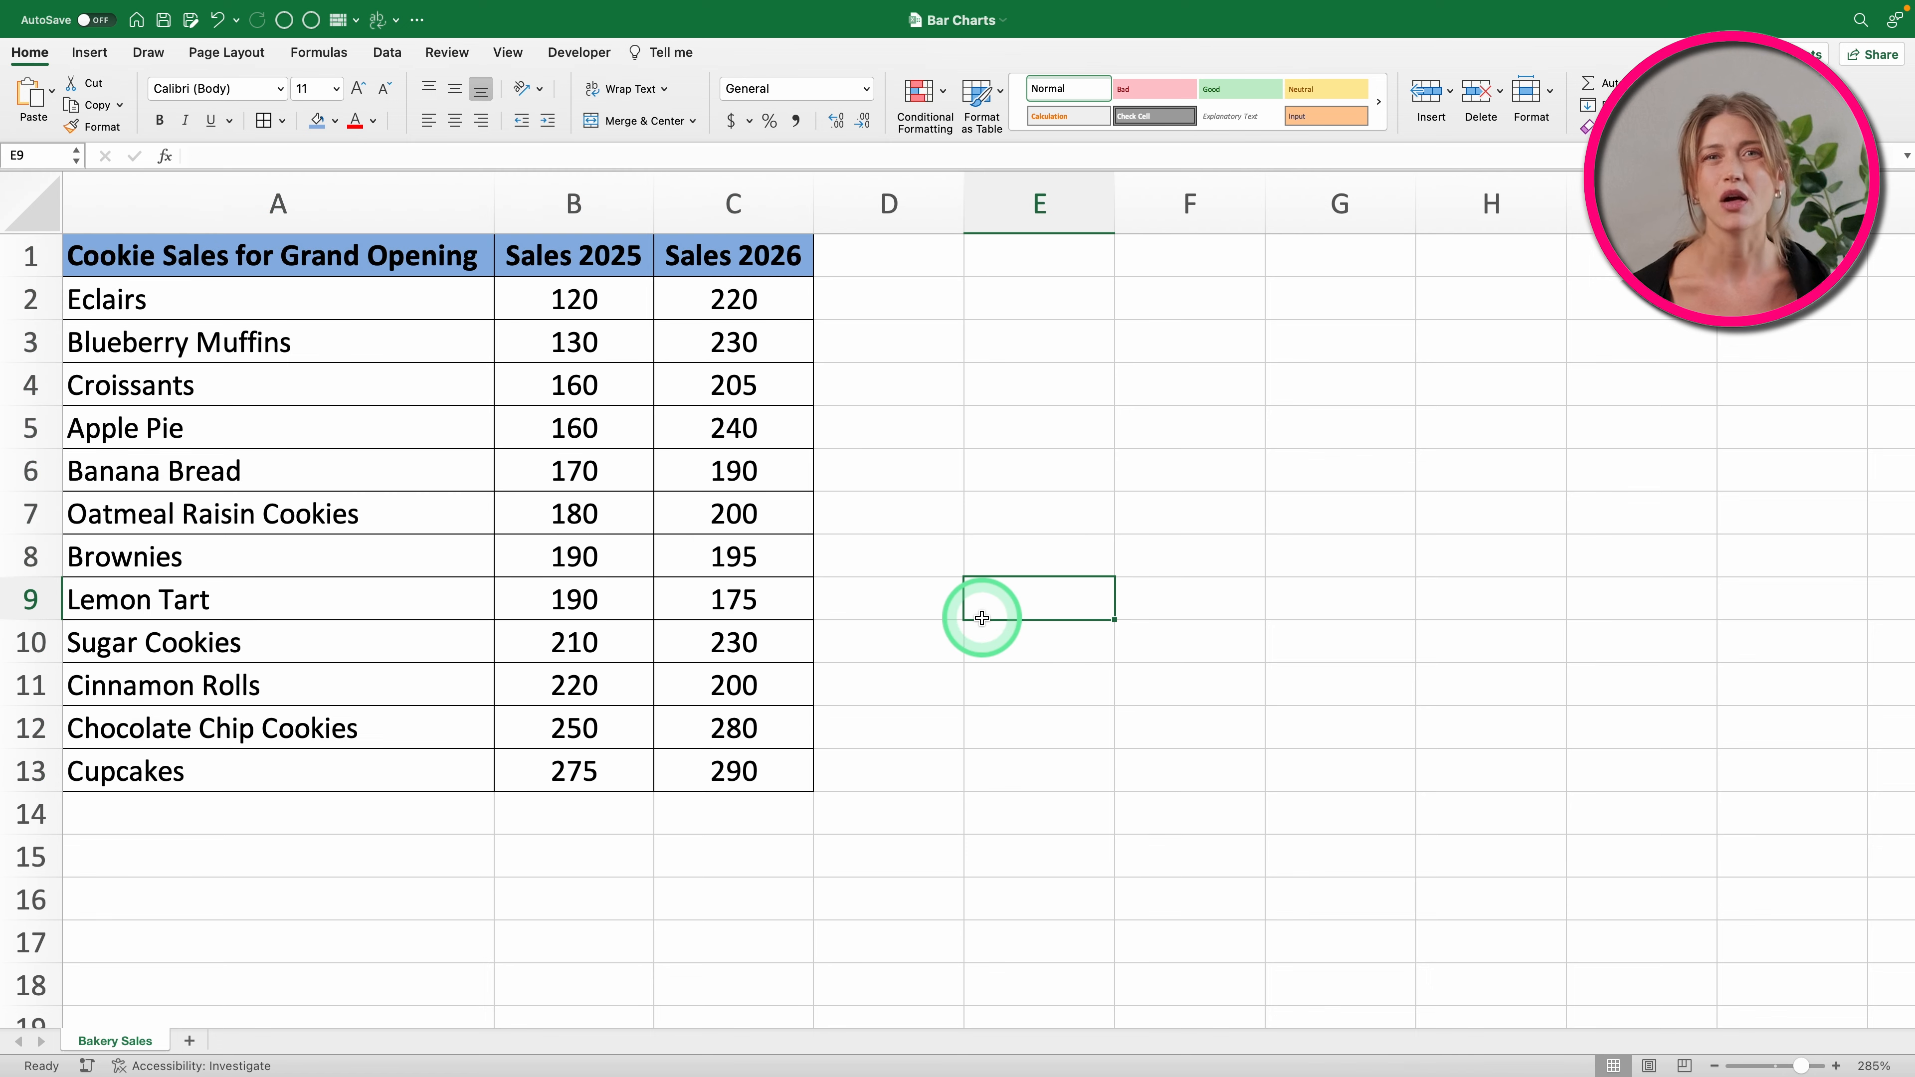
{"action": "key", "text": "super+z"}
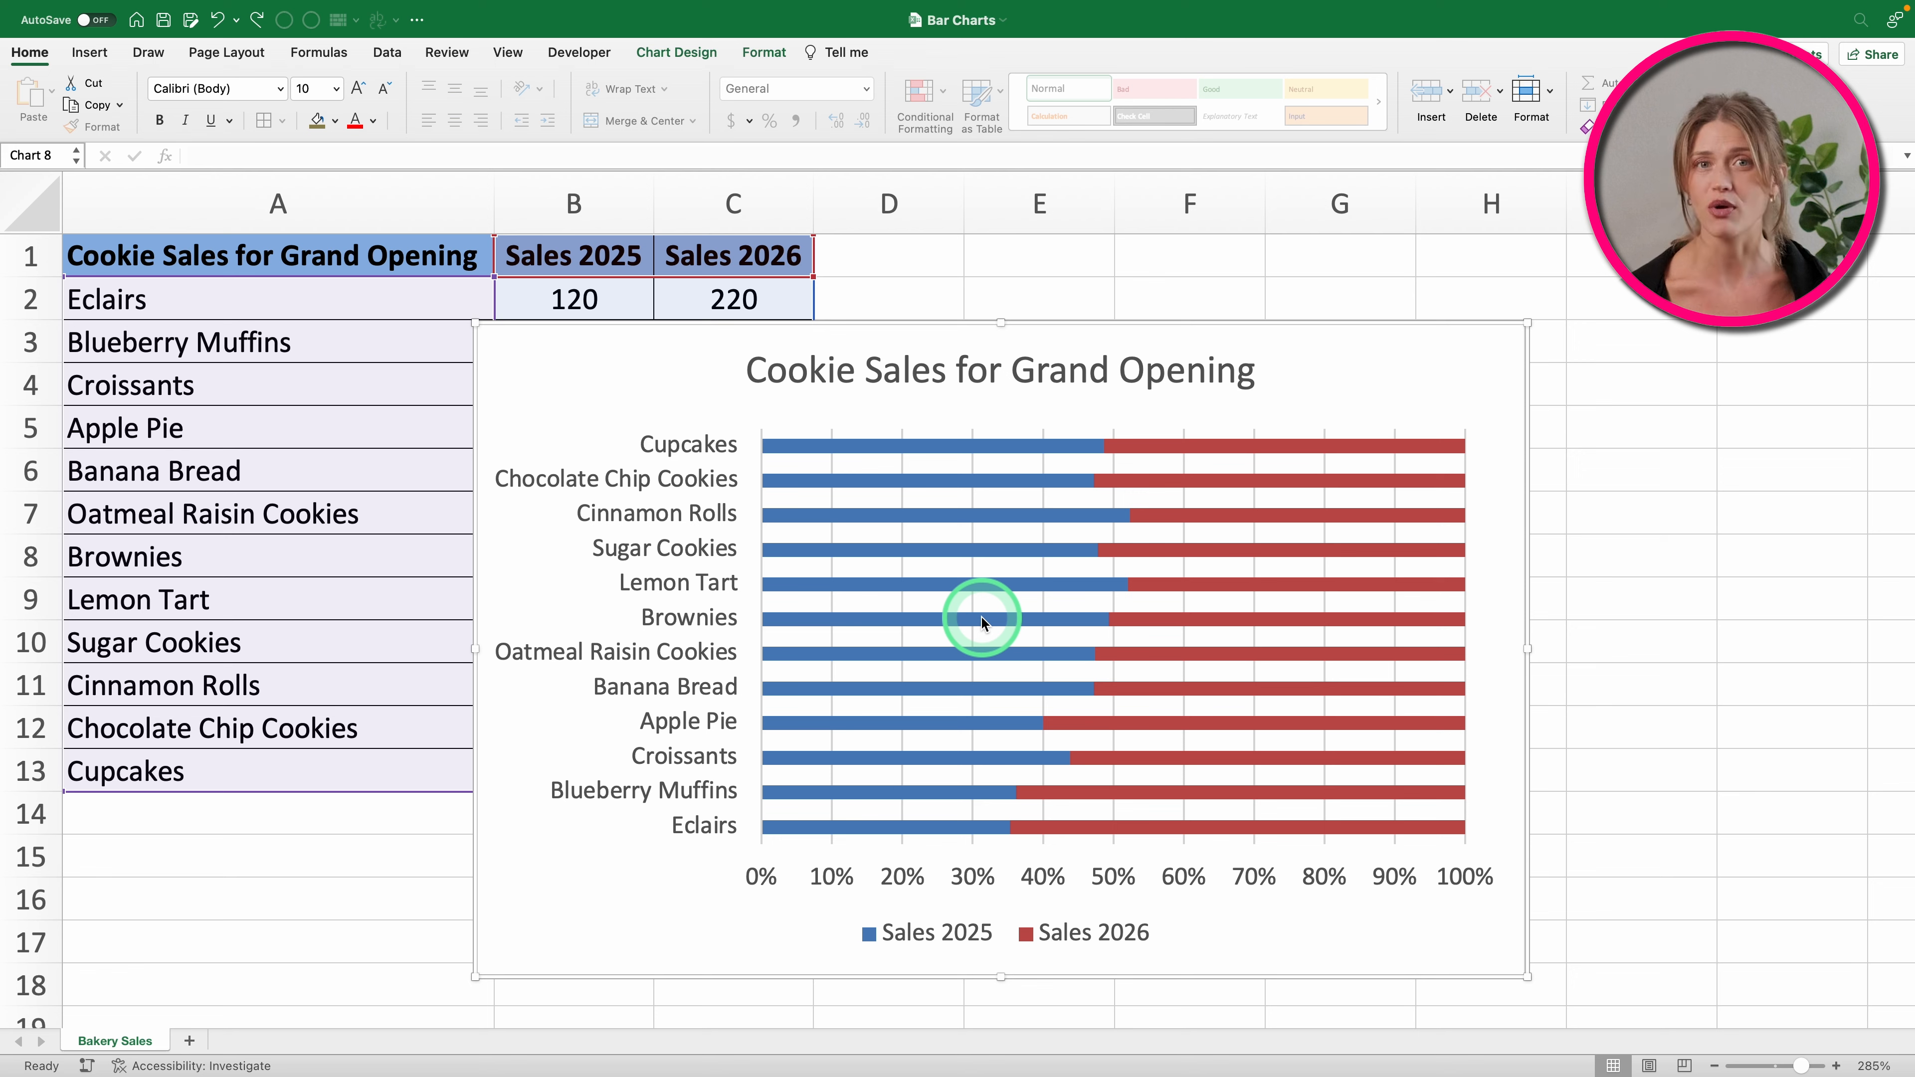
{"action": "left_click", "coordinate": [1373, 351]}
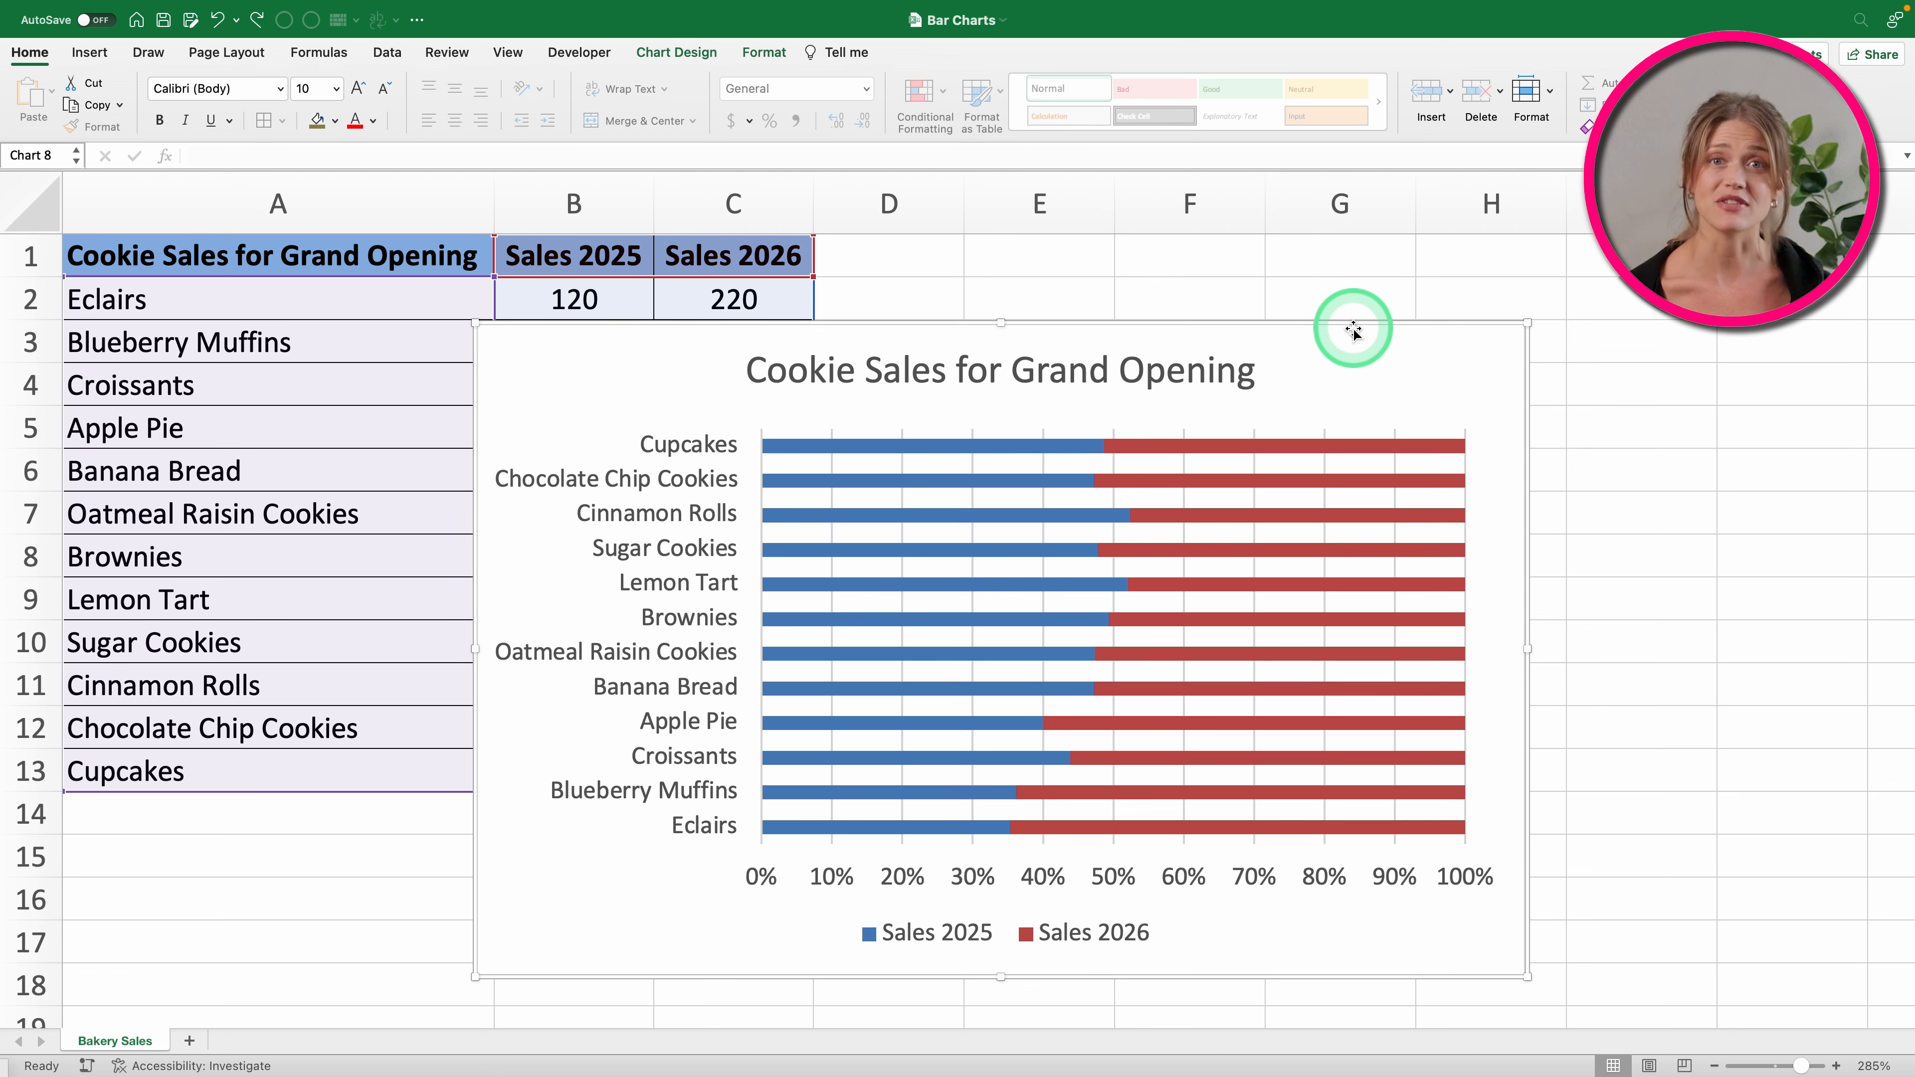
{"action": "left_click_drag", "start_coordinate": [1351, 325], "coordinate": [1616, 334]}
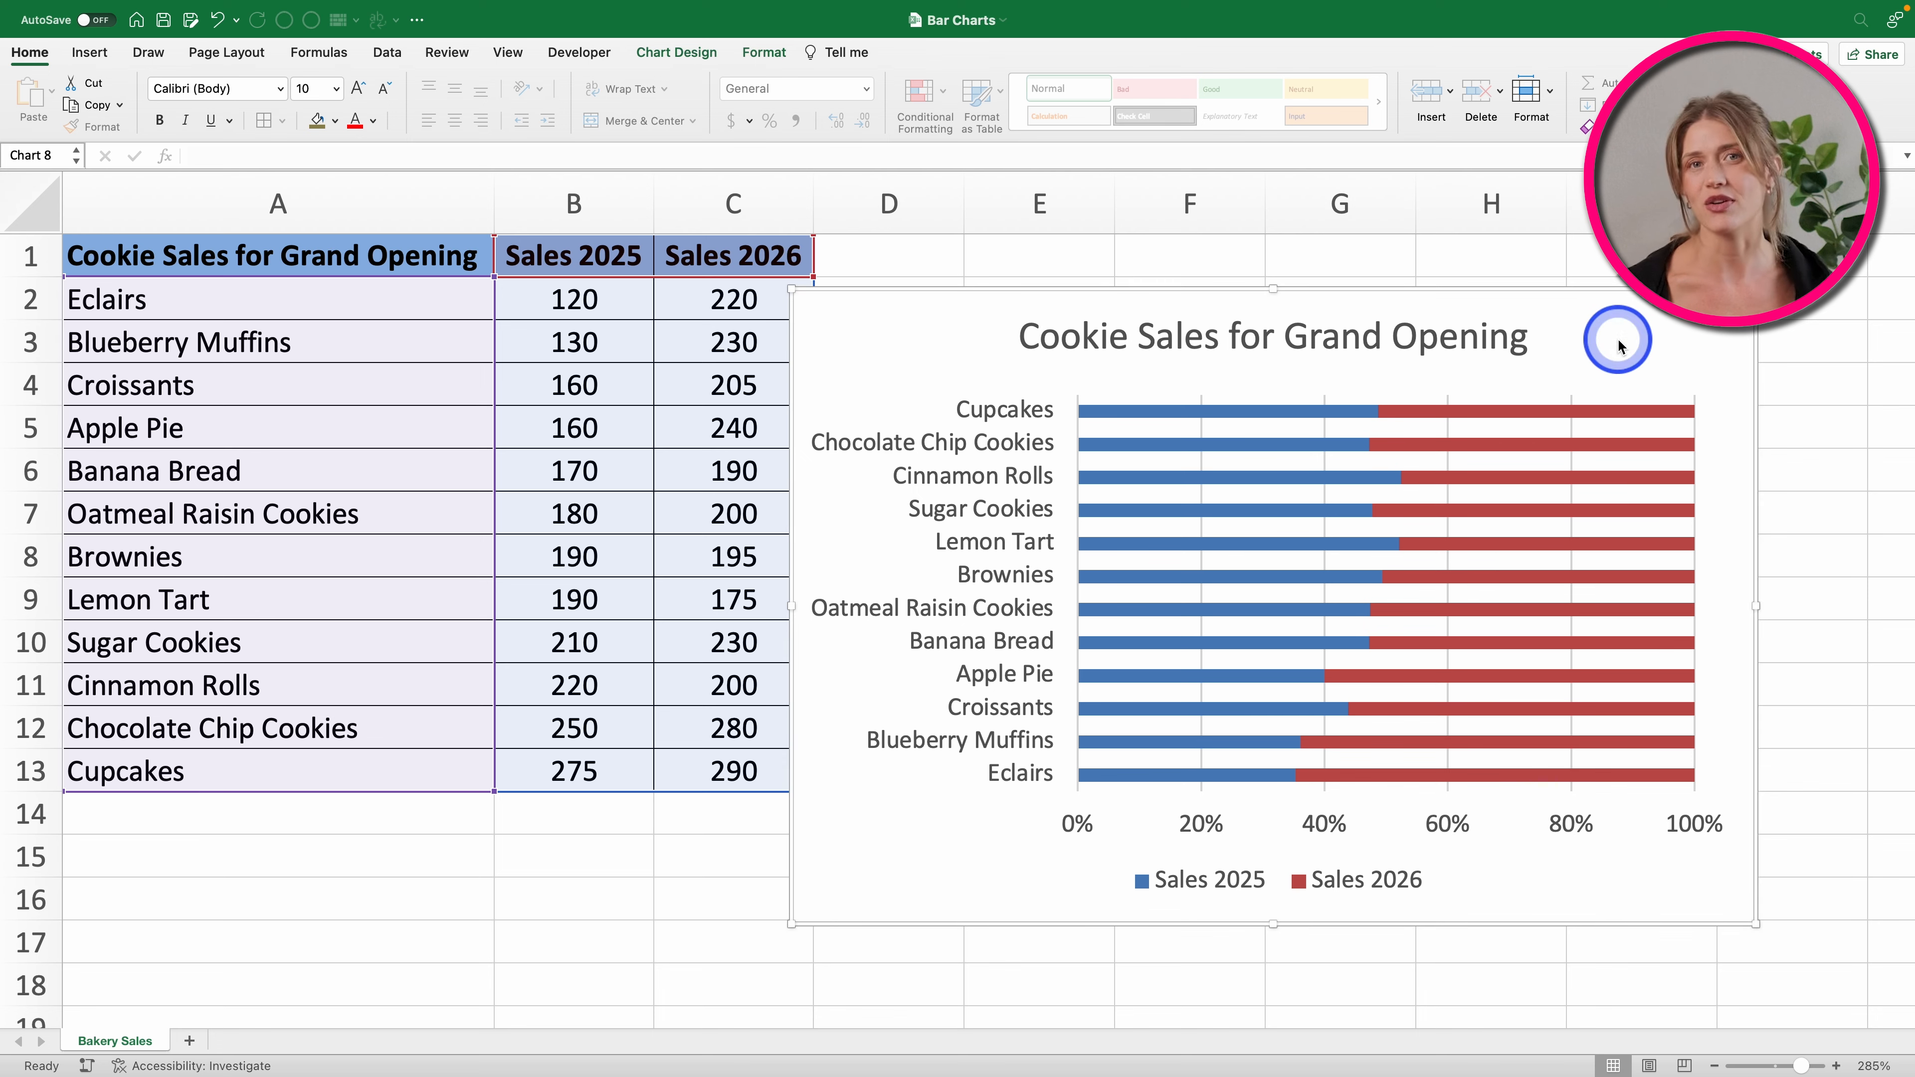
Step: Copy the stacked bar chart to the clipboard and move the chart back over the table's sales columns
{"action": "right_click", "coordinate": [1617, 336]}
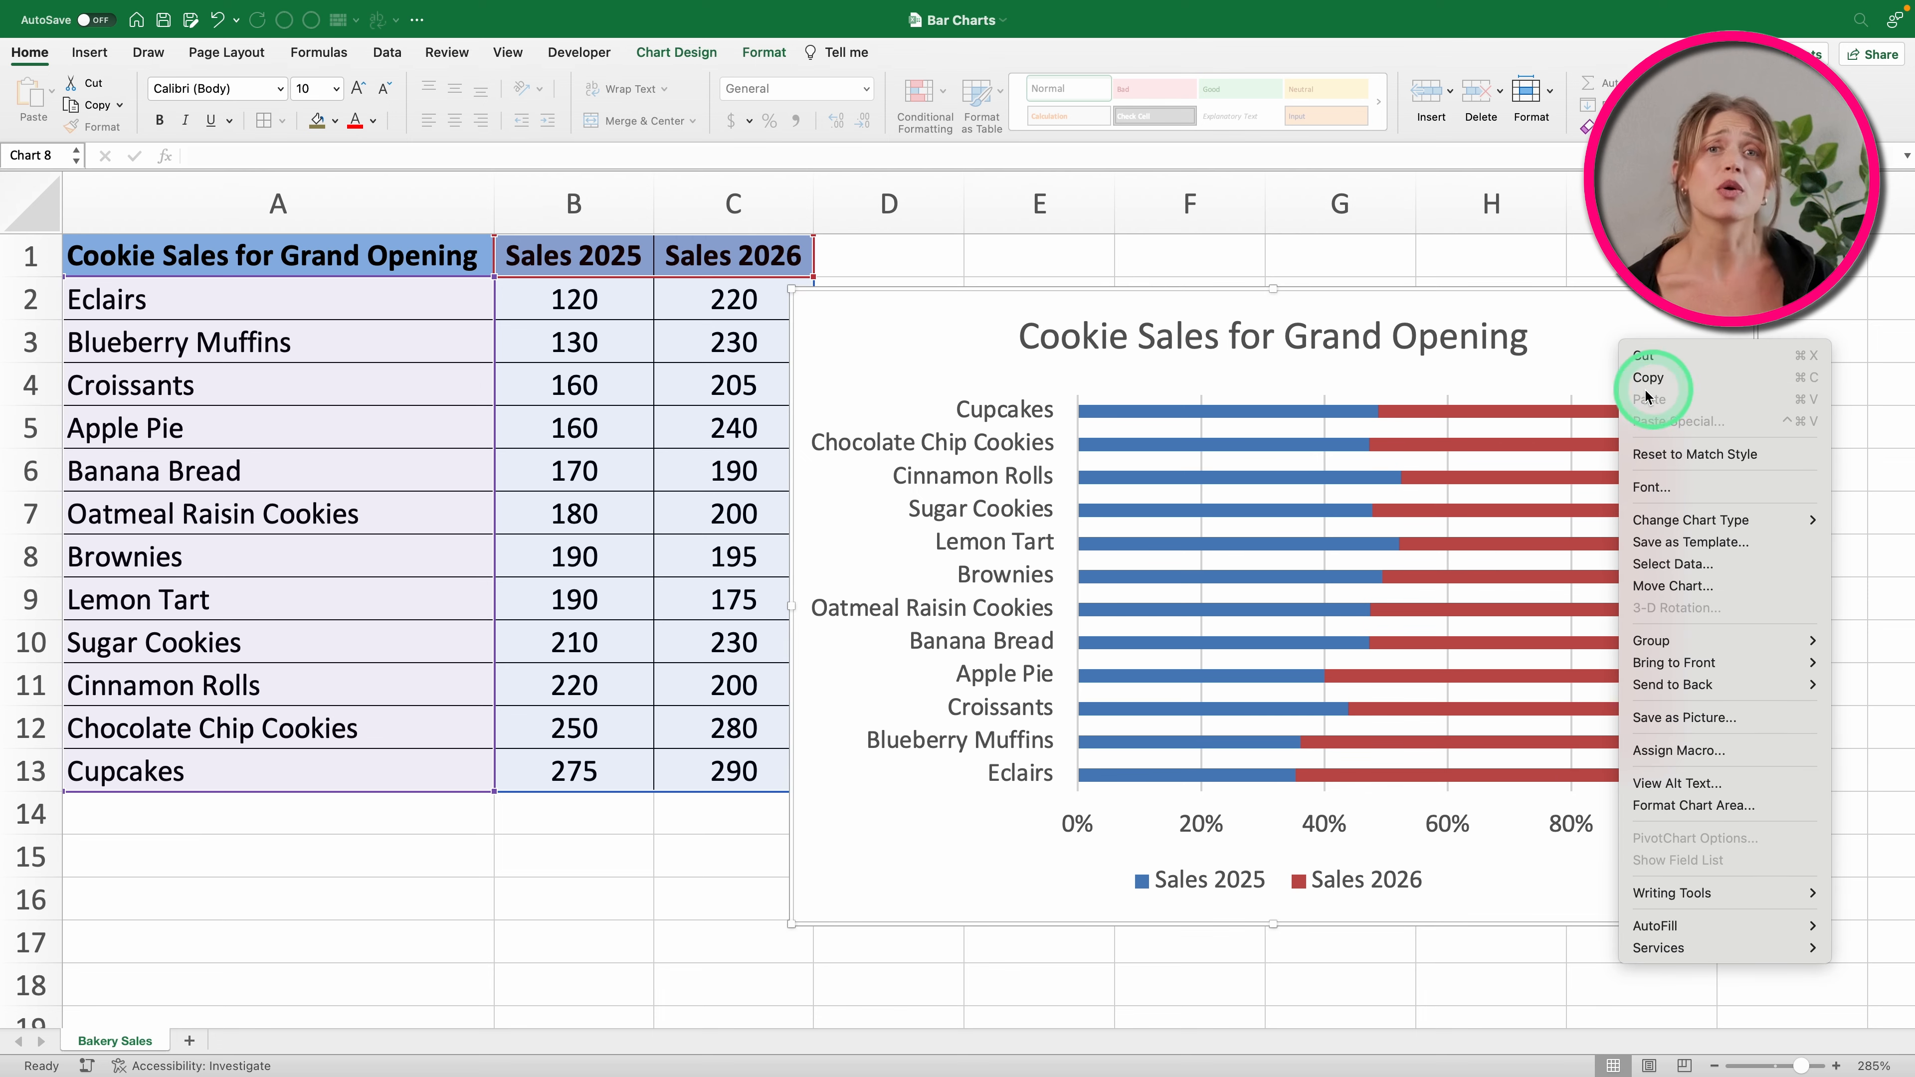
{"action": "left_click", "coordinate": [1659, 381]}
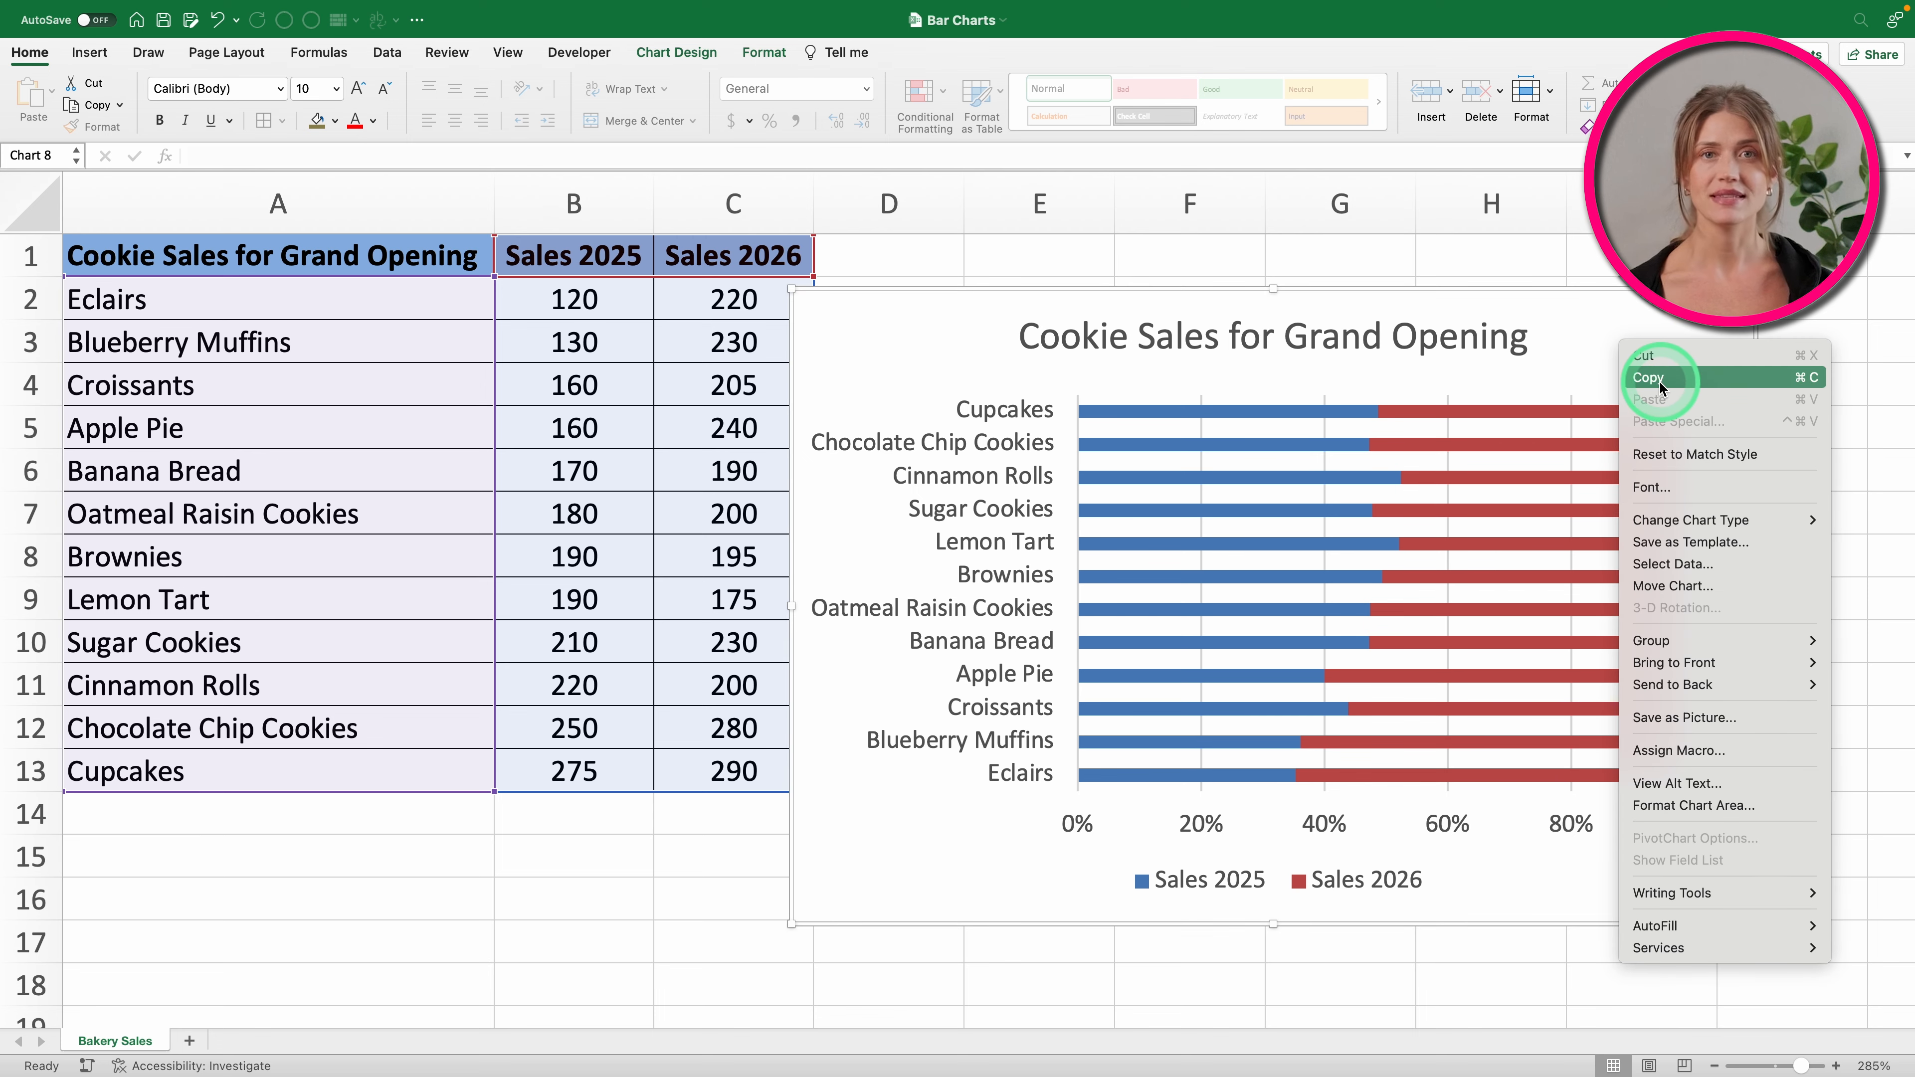
{"action": "left_click", "coordinate": [1572, 316]}
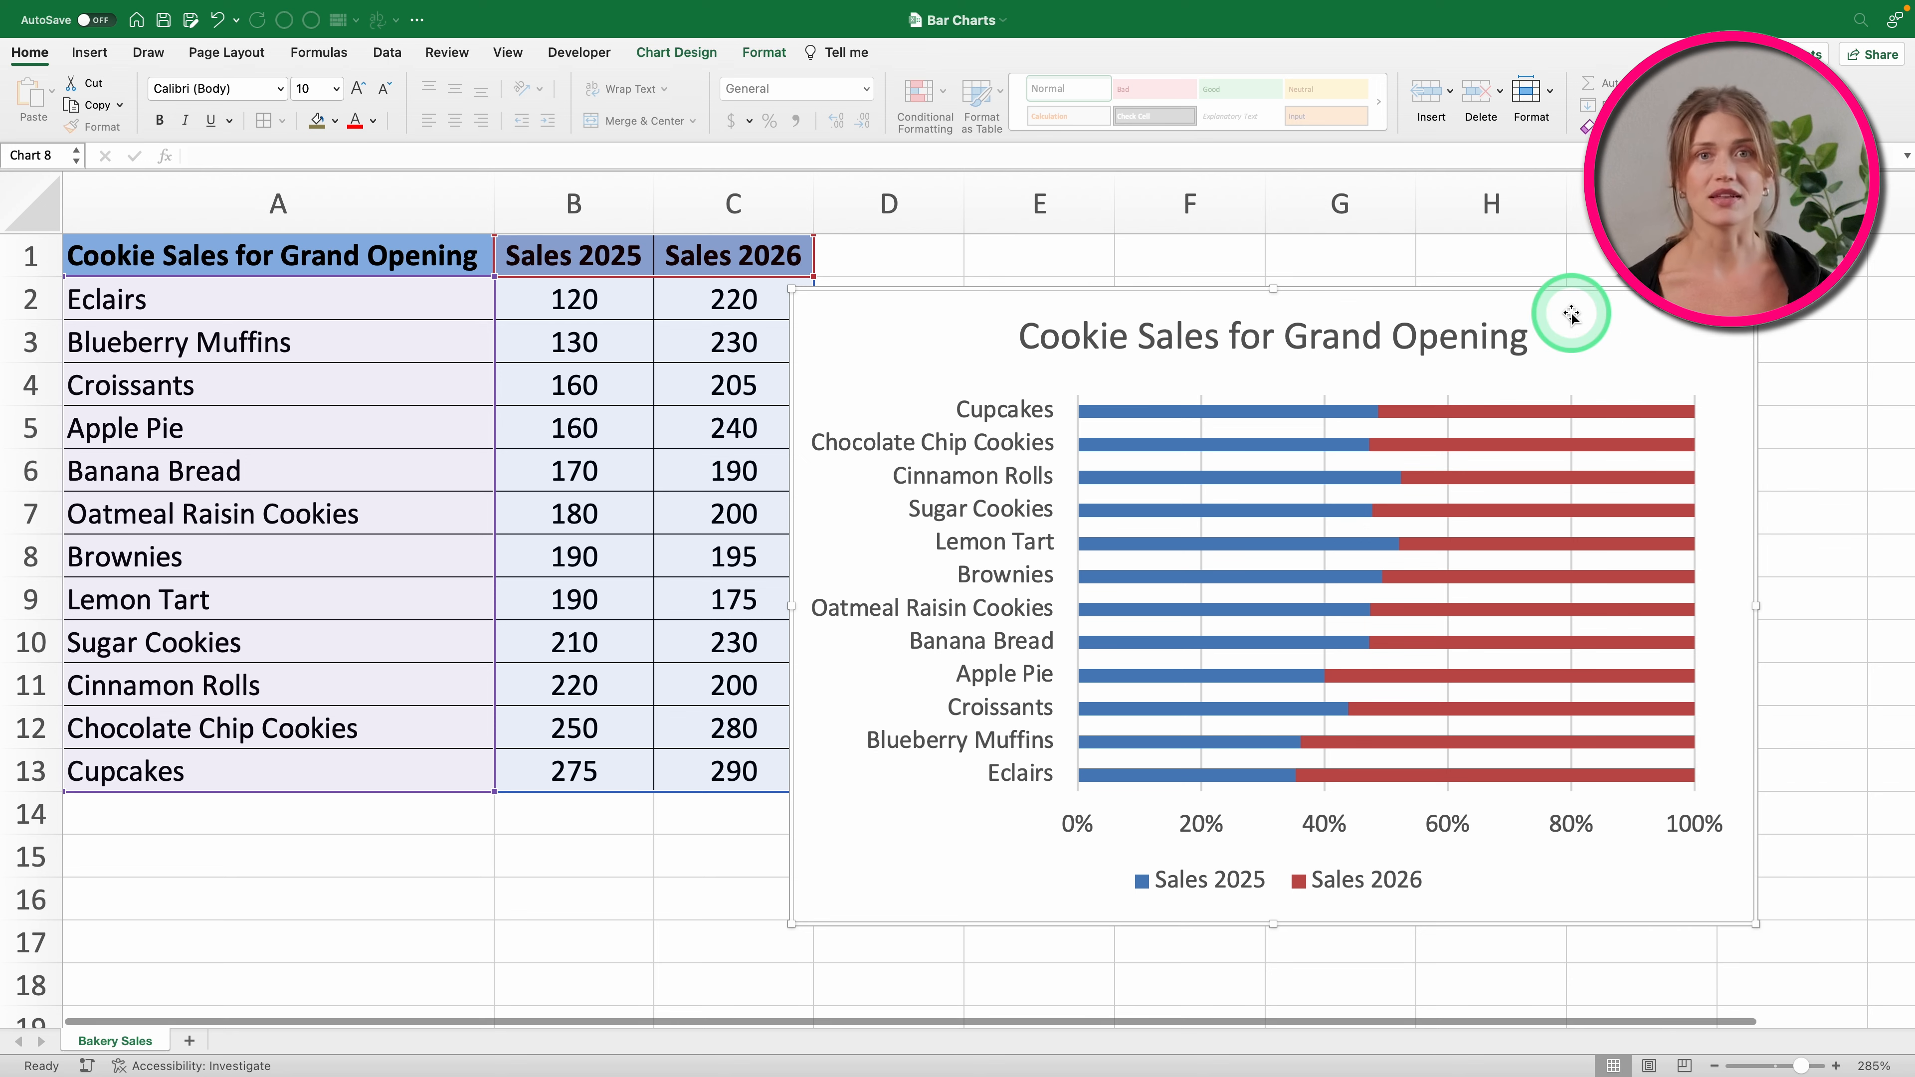
{"action": "left_click_drag", "start_coordinate": [1629, 312], "coordinate": [1442, 314]}
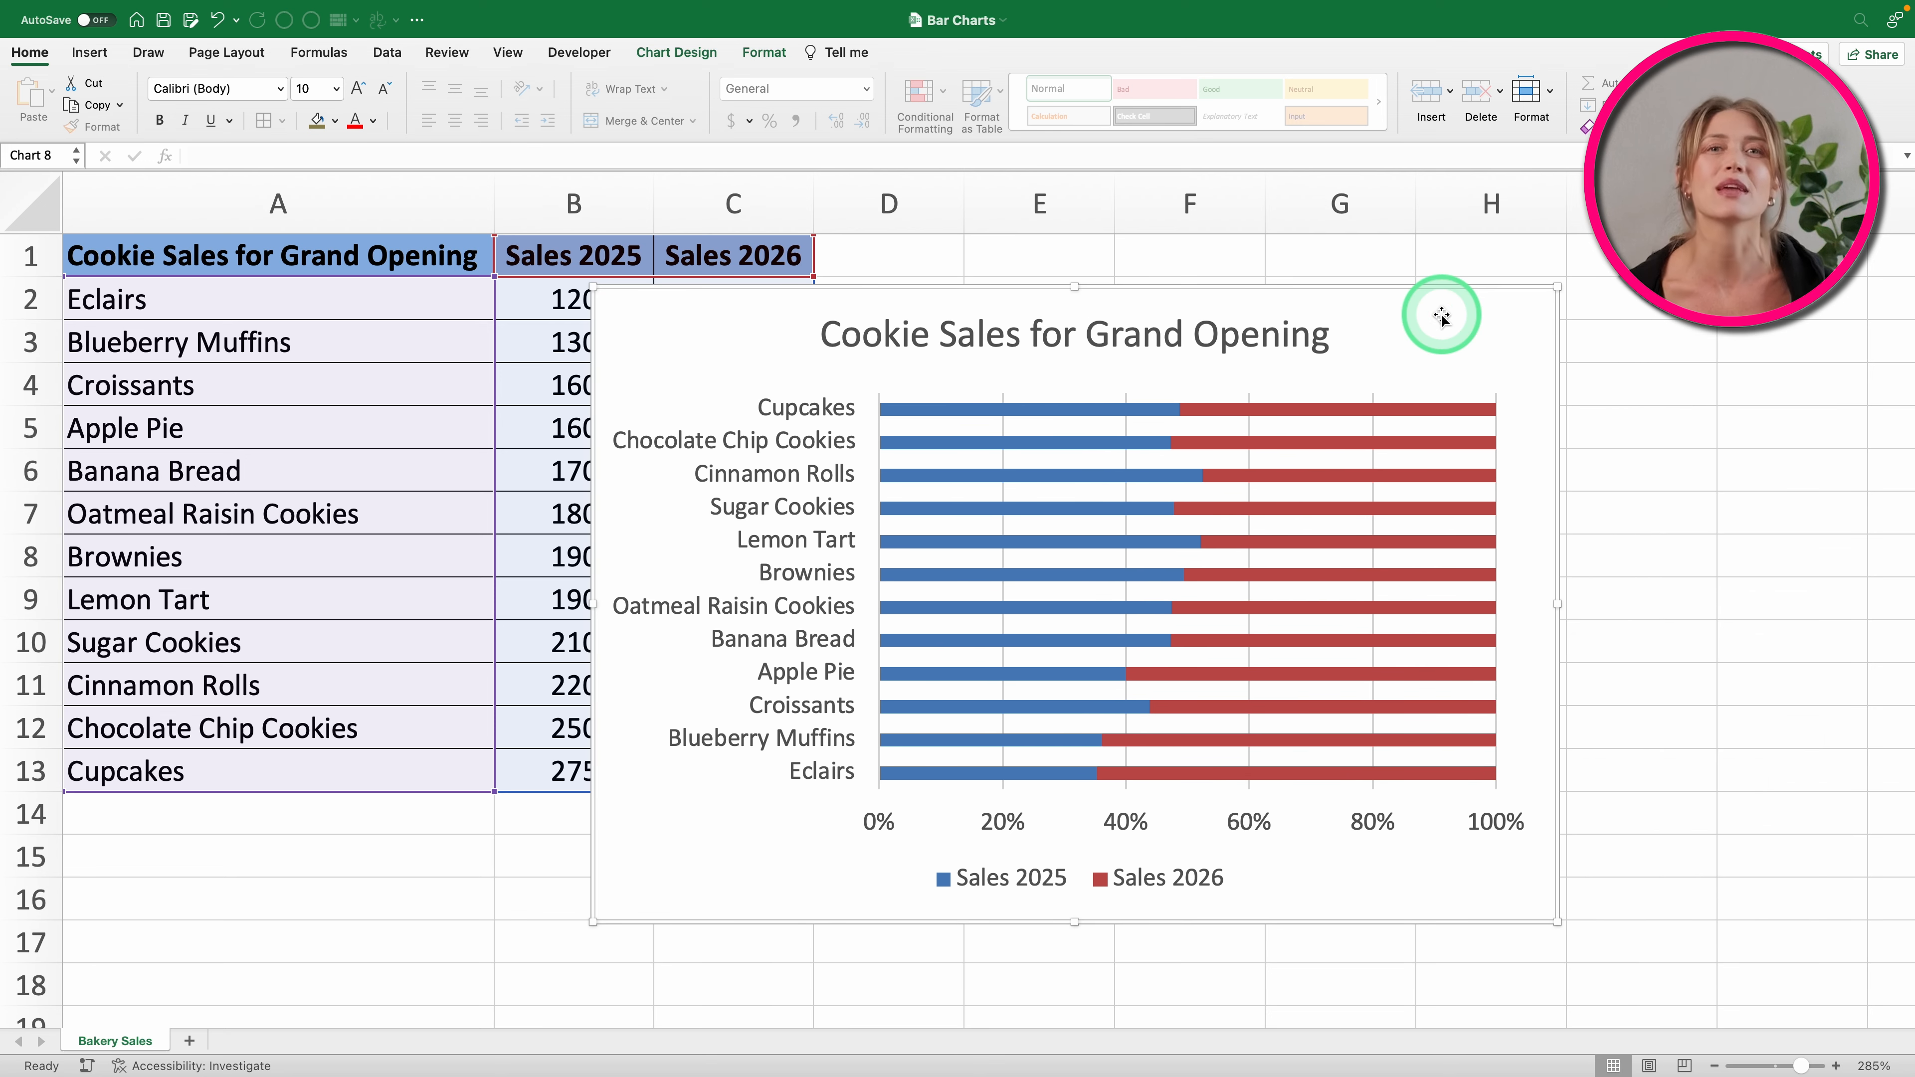